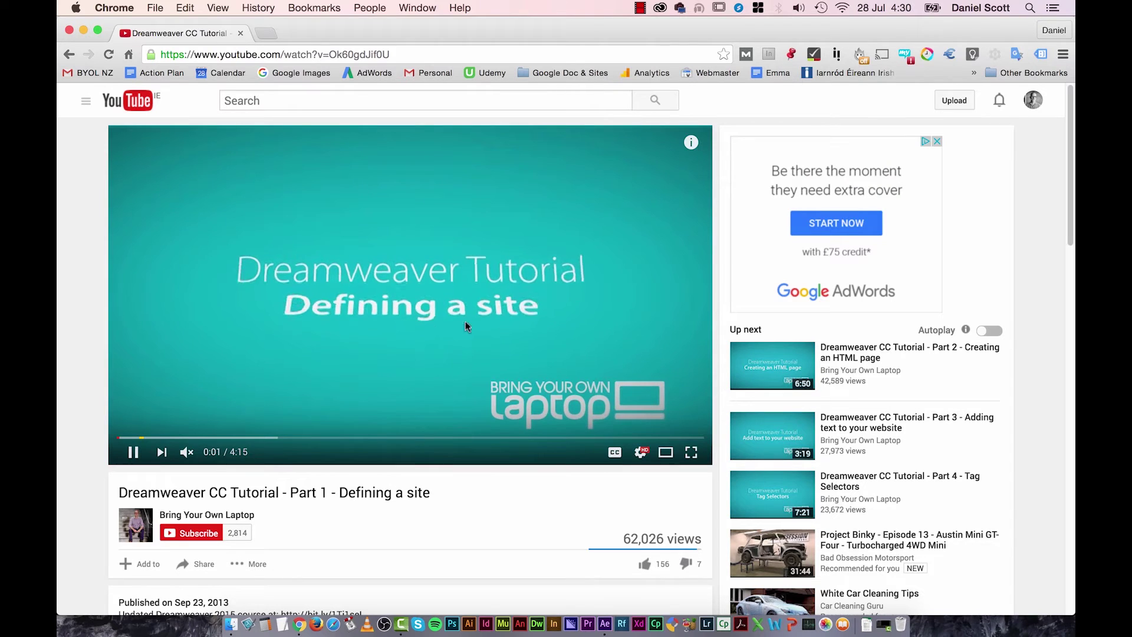
# - Pause the 'Dreamweaver CC Tutorial - Part 1' YouTube video at 0:02
pyautogui.click(145, 453)
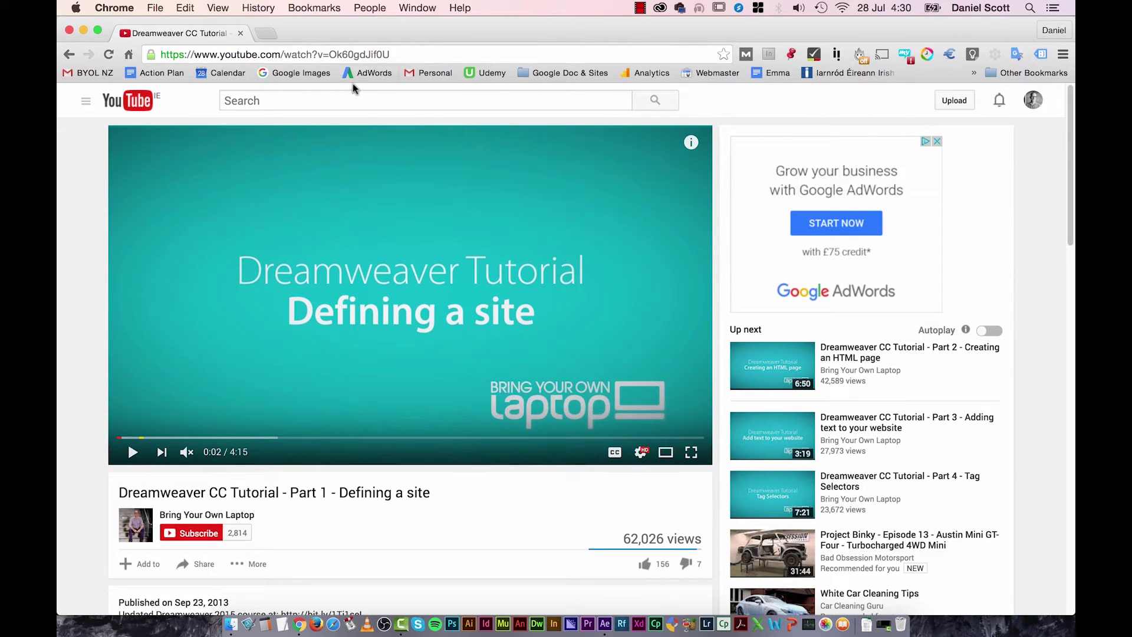
# - Close the browser and create Comp 1: HDTV 1080 25, white background, 0:00:05:00 duration
pyautogui.click(240, 34)
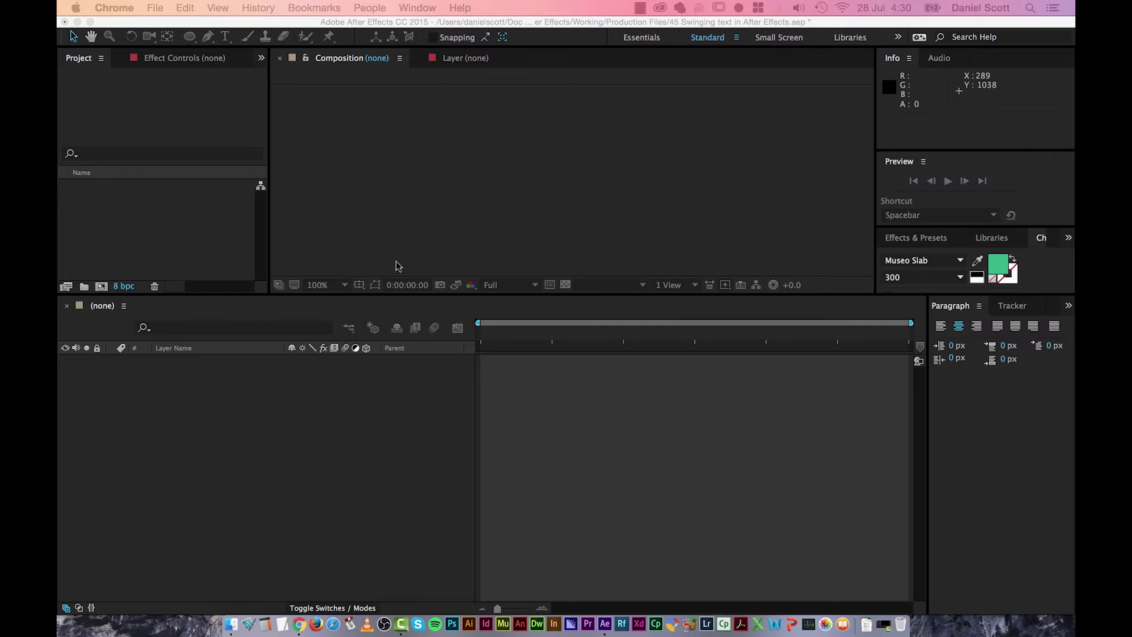
pyautogui.click(441, 68)
pyautogui.click(272, 9)
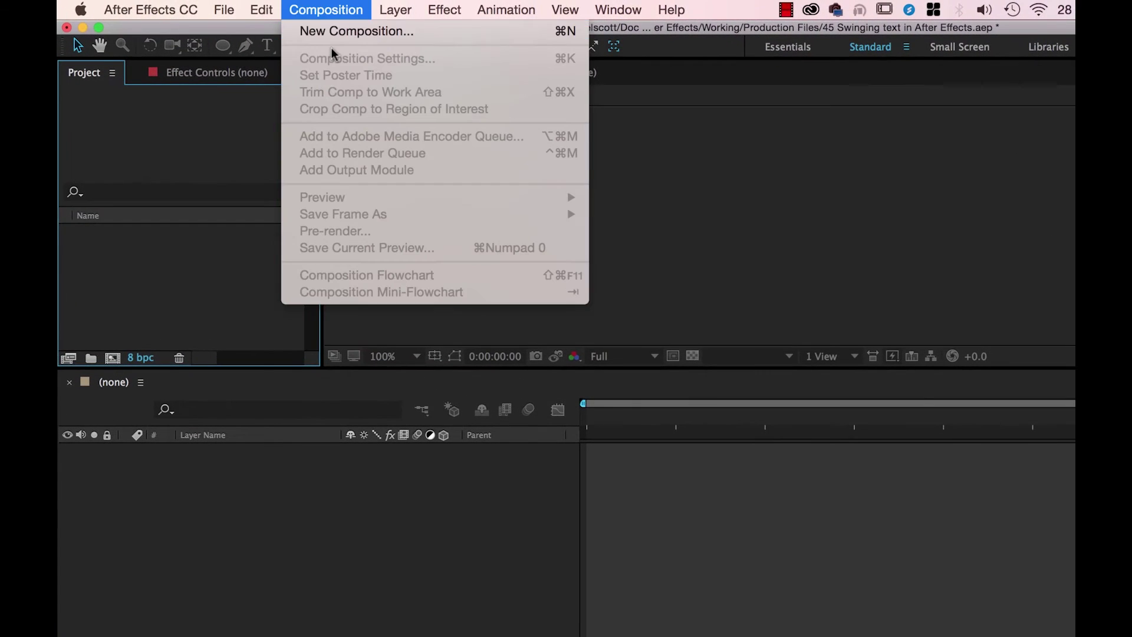
pyautogui.click(353, 32)
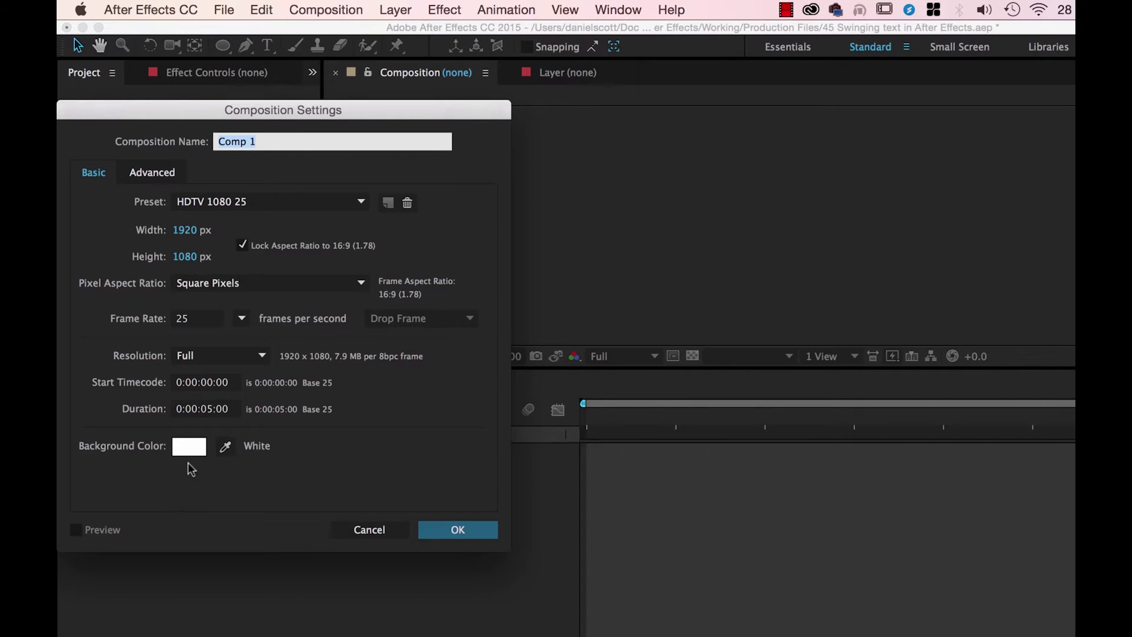
pyautogui.click(189, 446)
pyautogui.moveTo(77, 166); pyautogui.dragTo(59, 126)
pyautogui.click(430, 140)
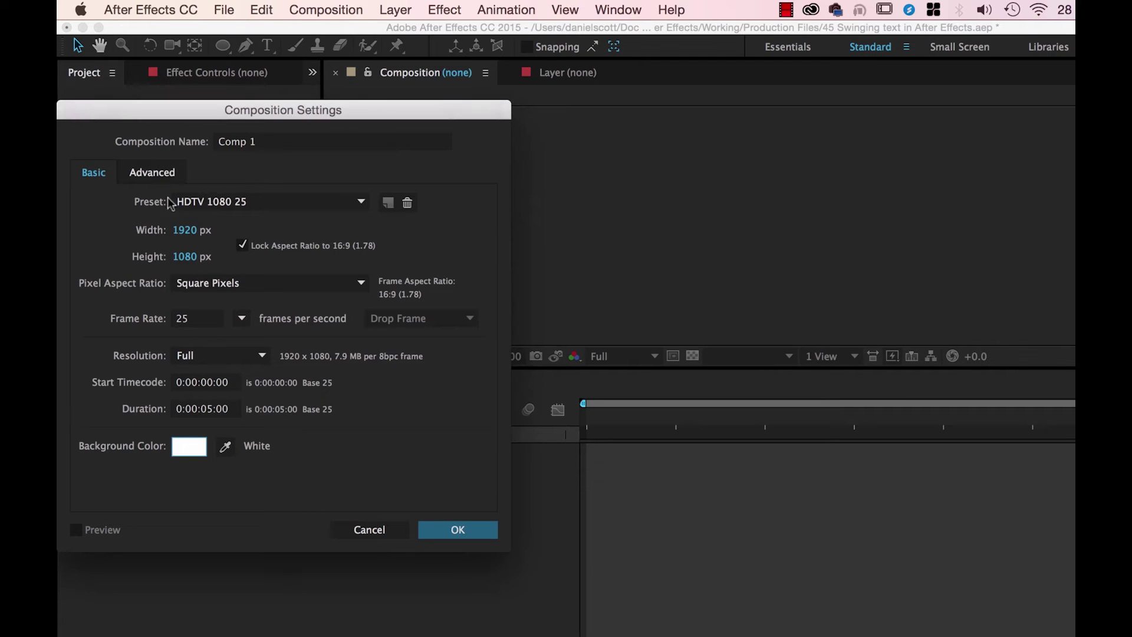
pyautogui.click(209, 411)
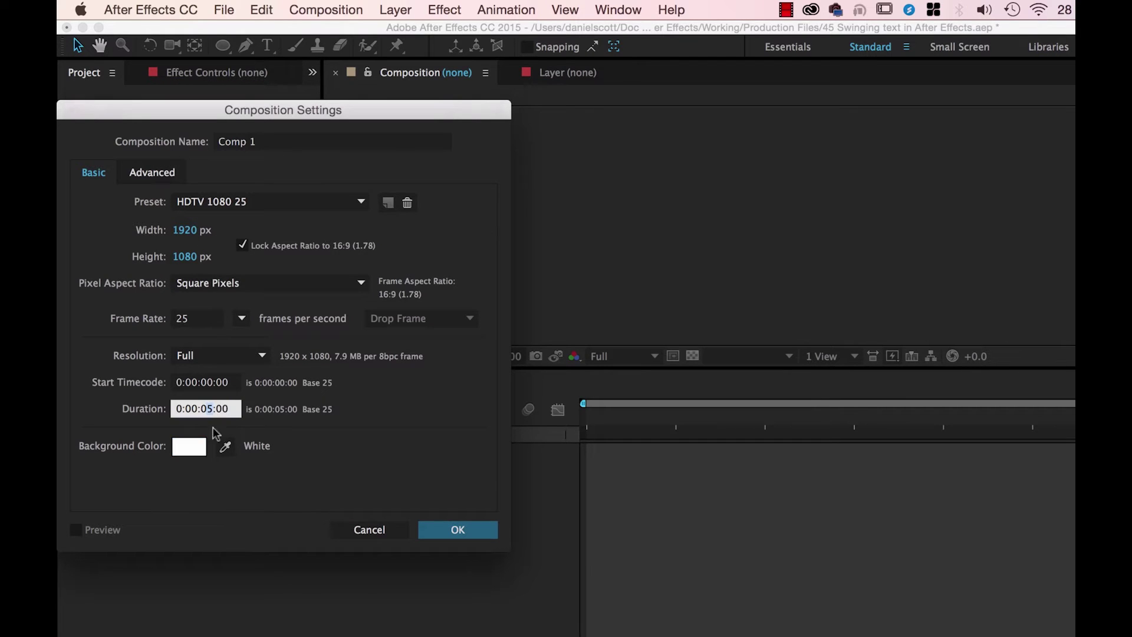
pyautogui.click(428, 529)
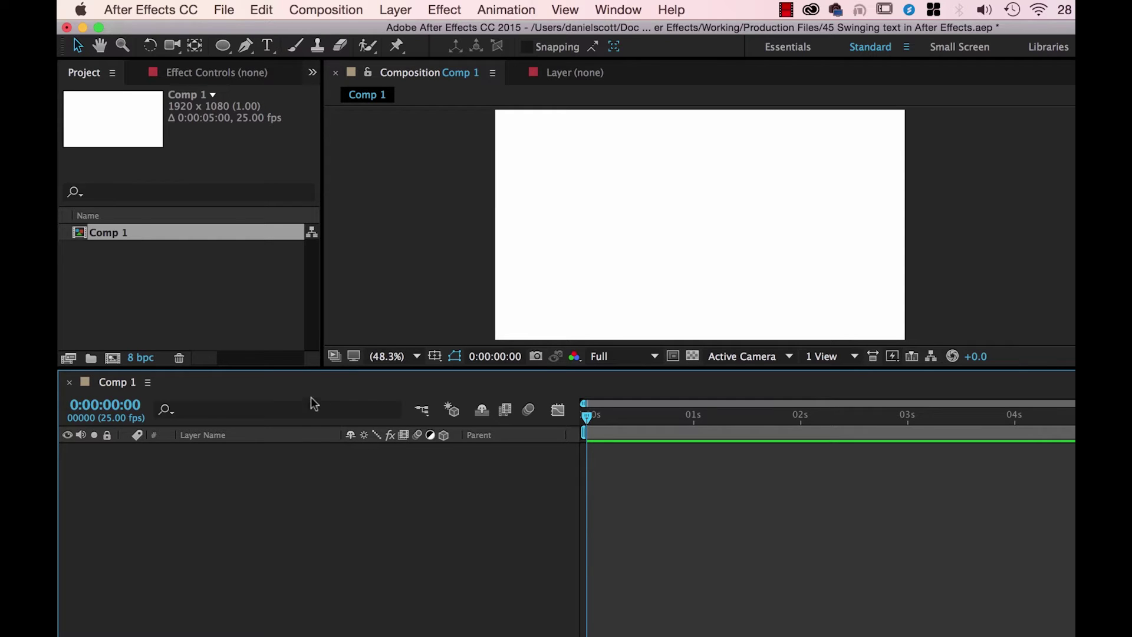
# - Enlarge the preview and add a DANIEL text layer positioned near the top centre
pyautogui.moveTo(317, 369); pyautogui.dragTo(328, 565)
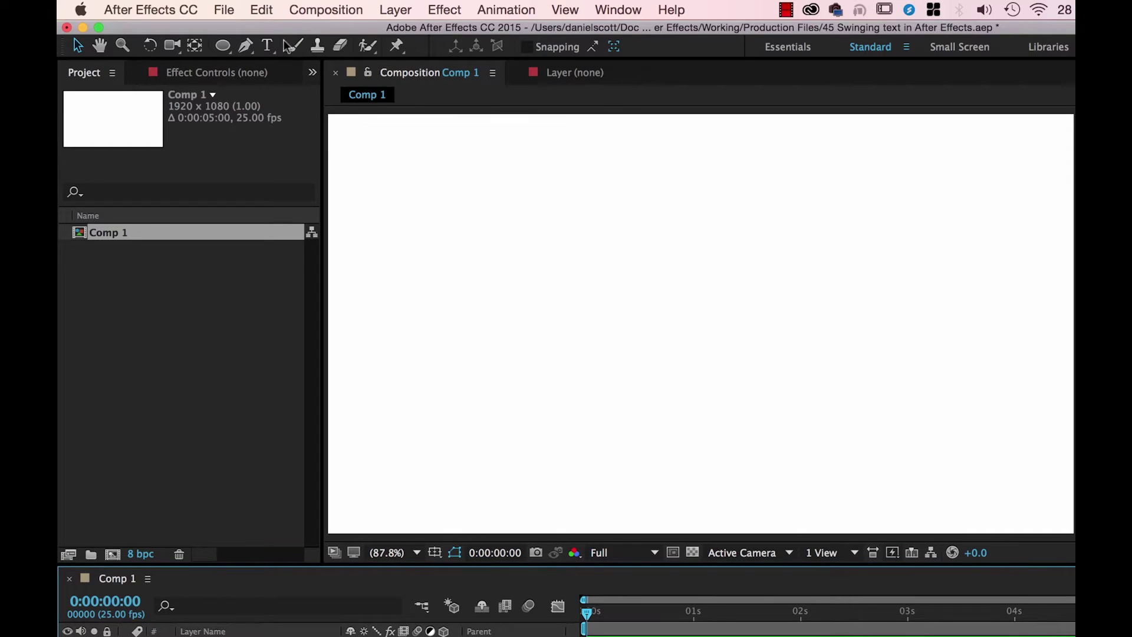
pyautogui.click(266, 50)
pyautogui.click(604, 233)
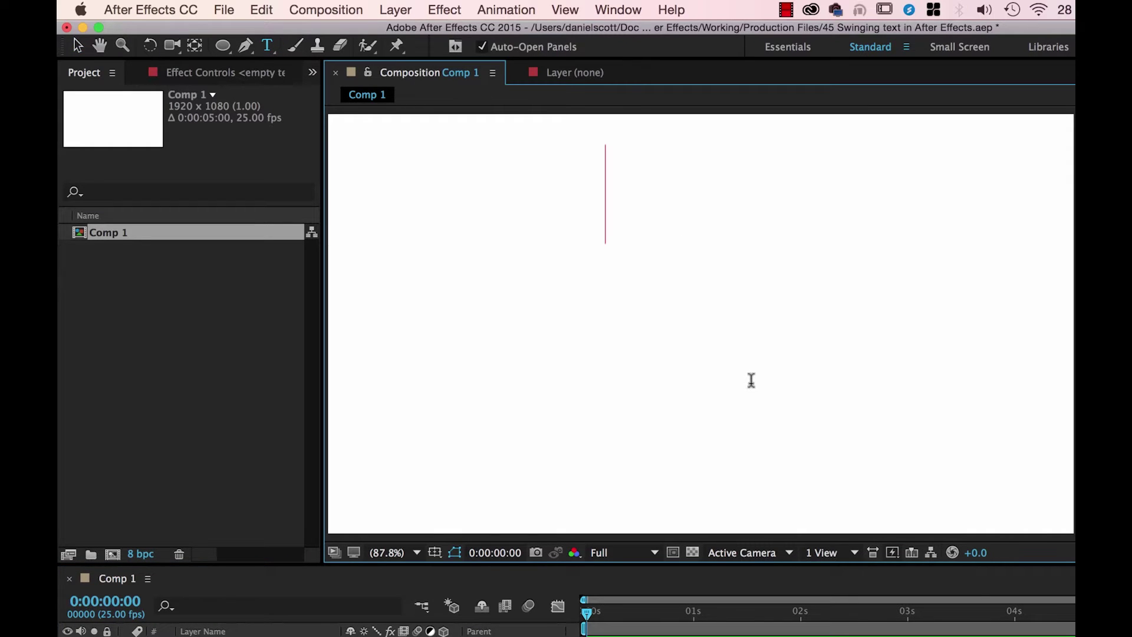
pyautogui.write('DANIEL')
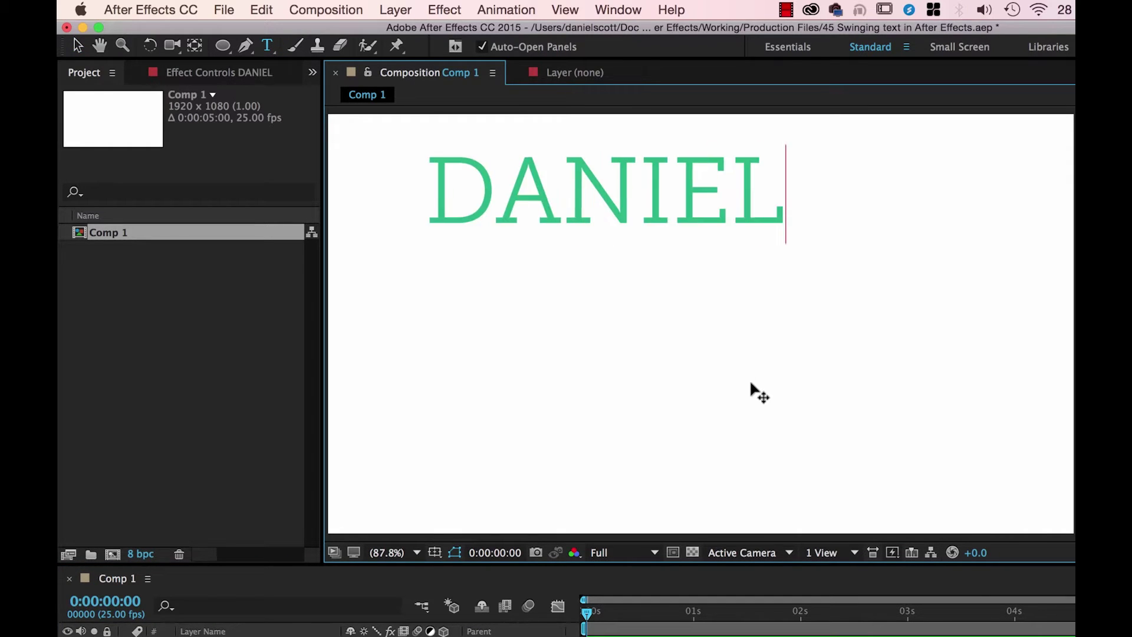
pyautogui.click(82, 46)
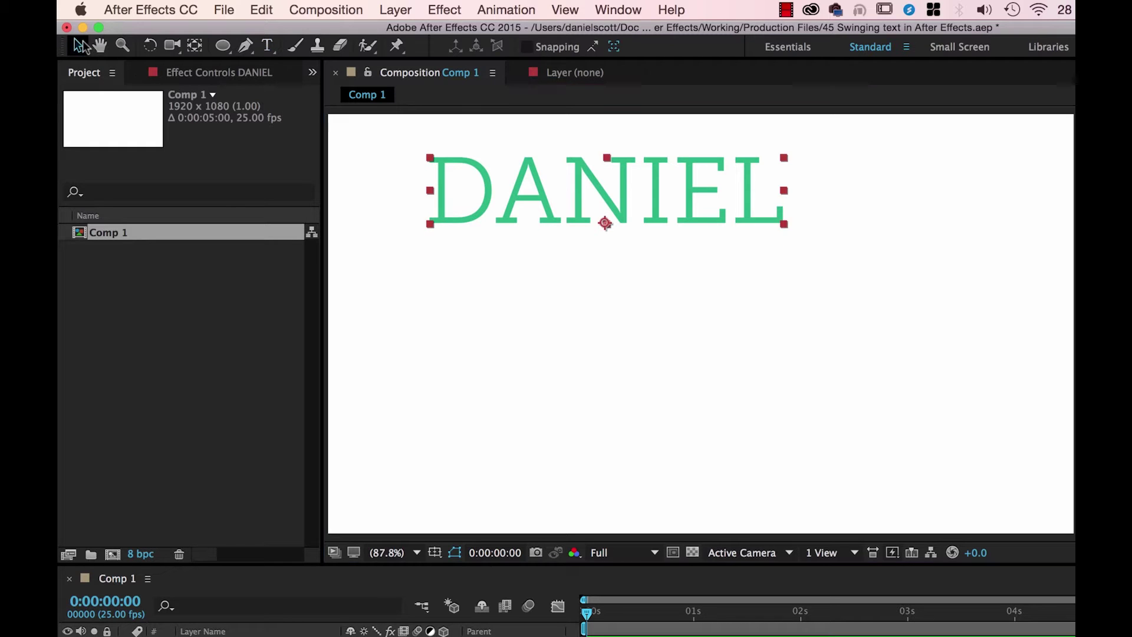
pyautogui.press('capslock')
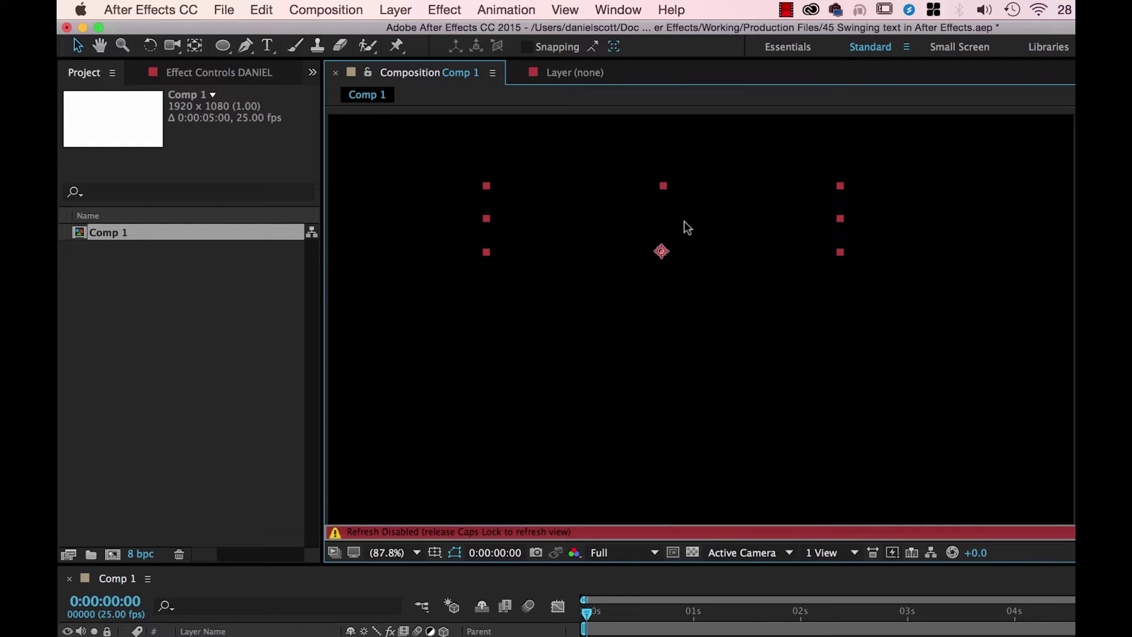
pyautogui.press('capslock')
pyautogui.moveTo(750, 233); pyautogui.dragTo(774, 248)
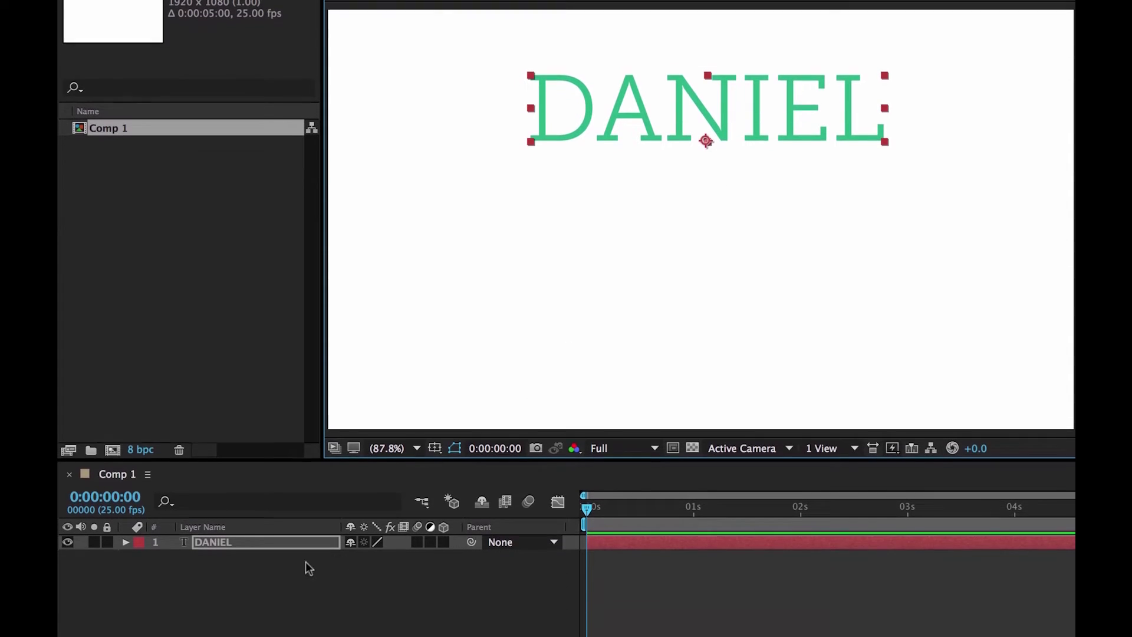
# - Try adding a second line to the DANIEL text, then remove it
pyautogui.doubleClick(836, 120)
pyautogui.click(887, 103)
pyautogui.press('Return')
pyautogui.write('wal')
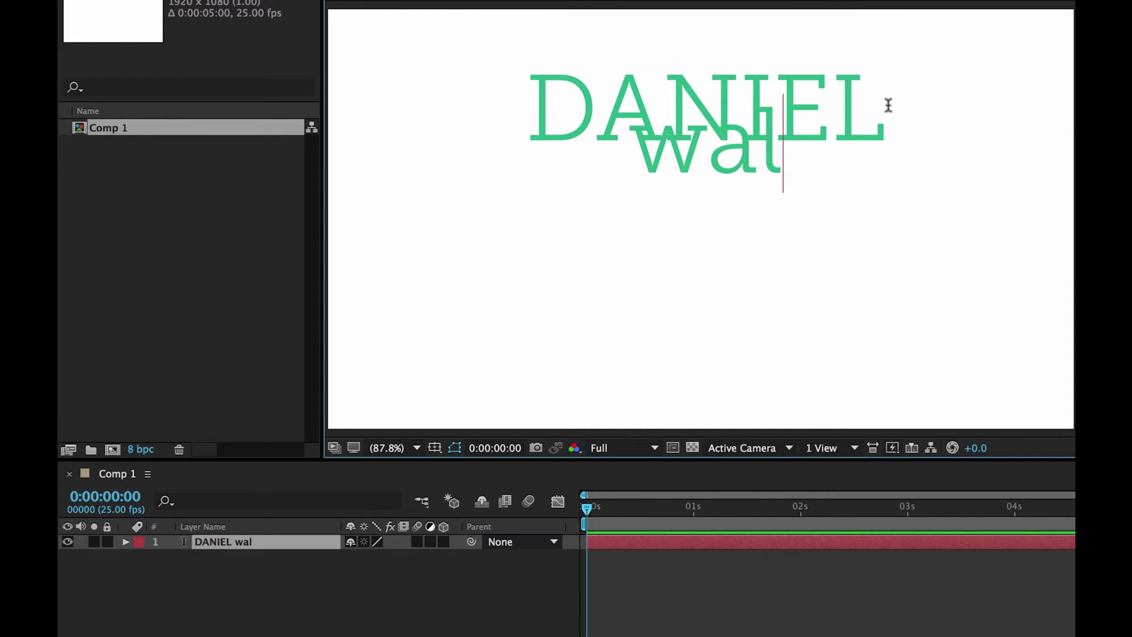
pyautogui.press('BackSpace')
pyautogui.press('BackSpace')
pyautogui.press('BackSpace')
pyautogui.press('BackSpace')
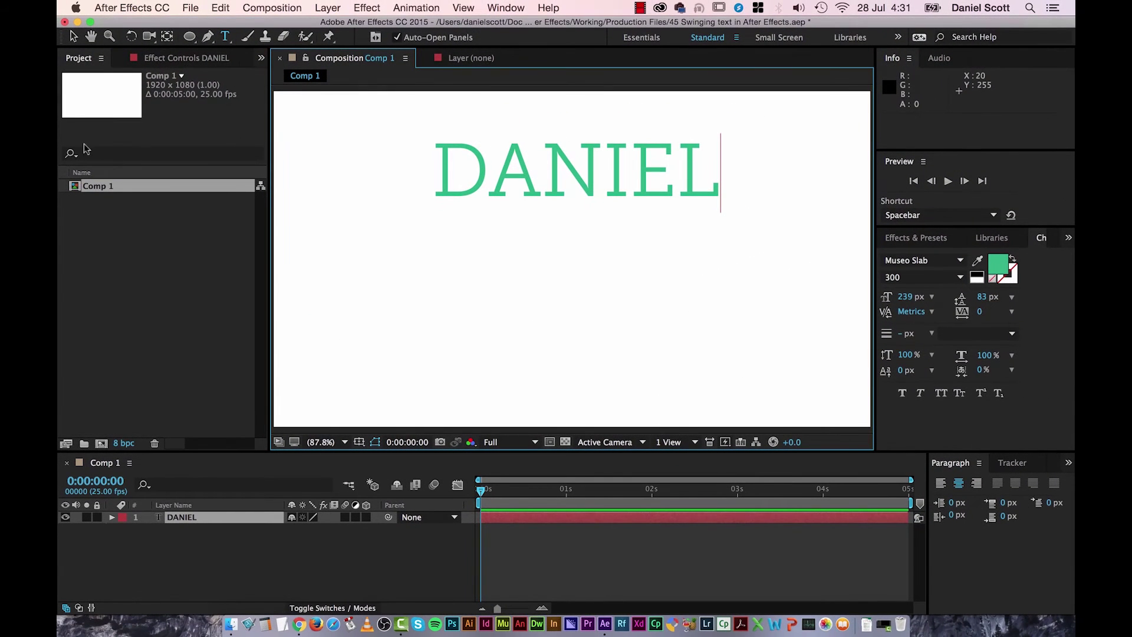
# - Set DANIEL to the heavy 900 font weight and nudge it slightly lower
pyautogui.click(74, 37)
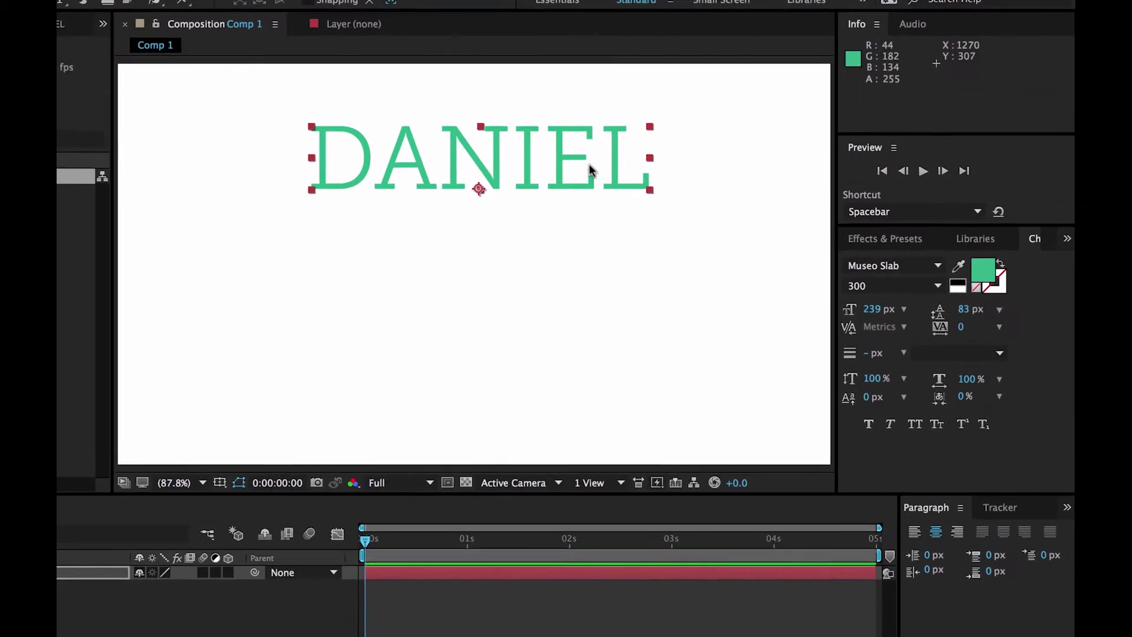
pyautogui.click(937, 289)
pyautogui.click(588, 374)
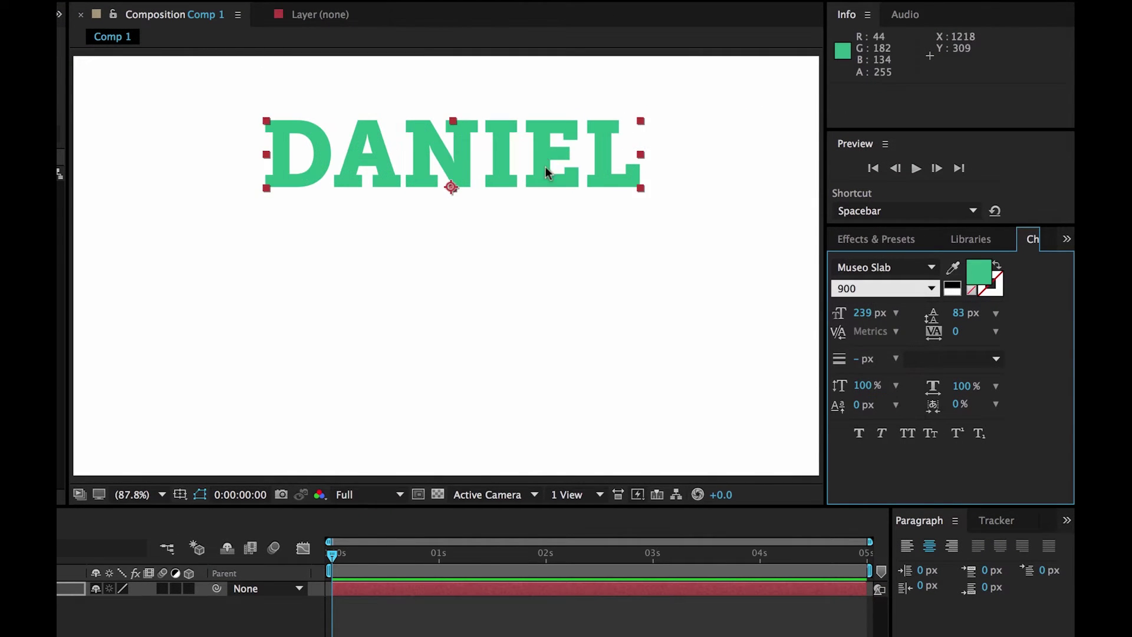
pyautogui.moveTo(543, 162); pyautogui.dragTo(539, 179)
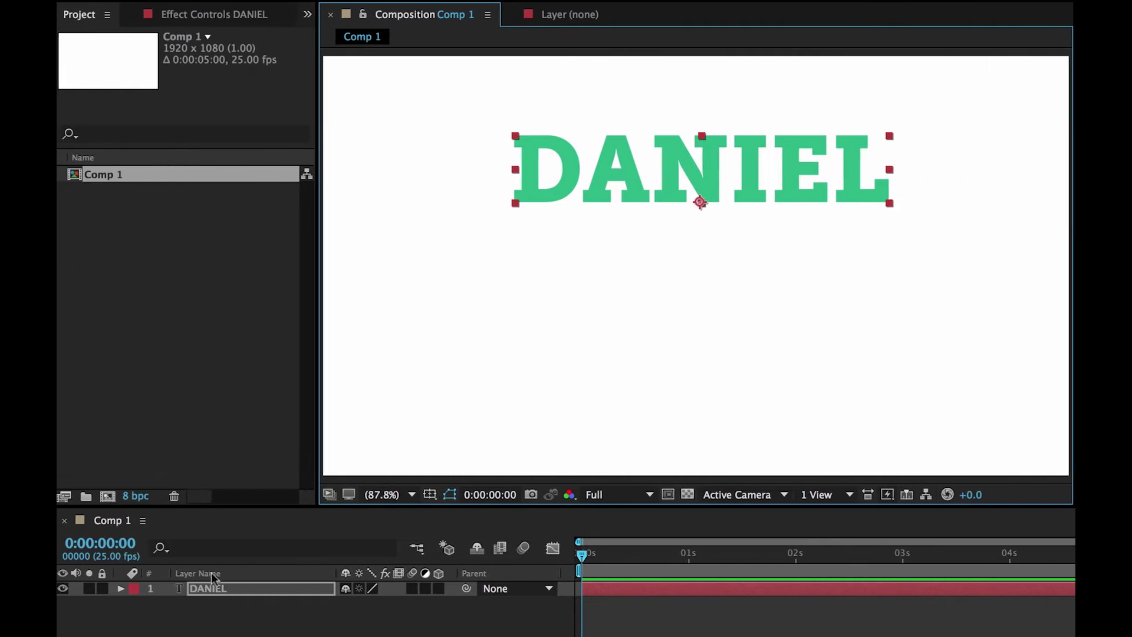
# - Duplicate DANIEL, move the copy below, retype it as WALTER in the 100 weight
pyautogui.click(206, 589)
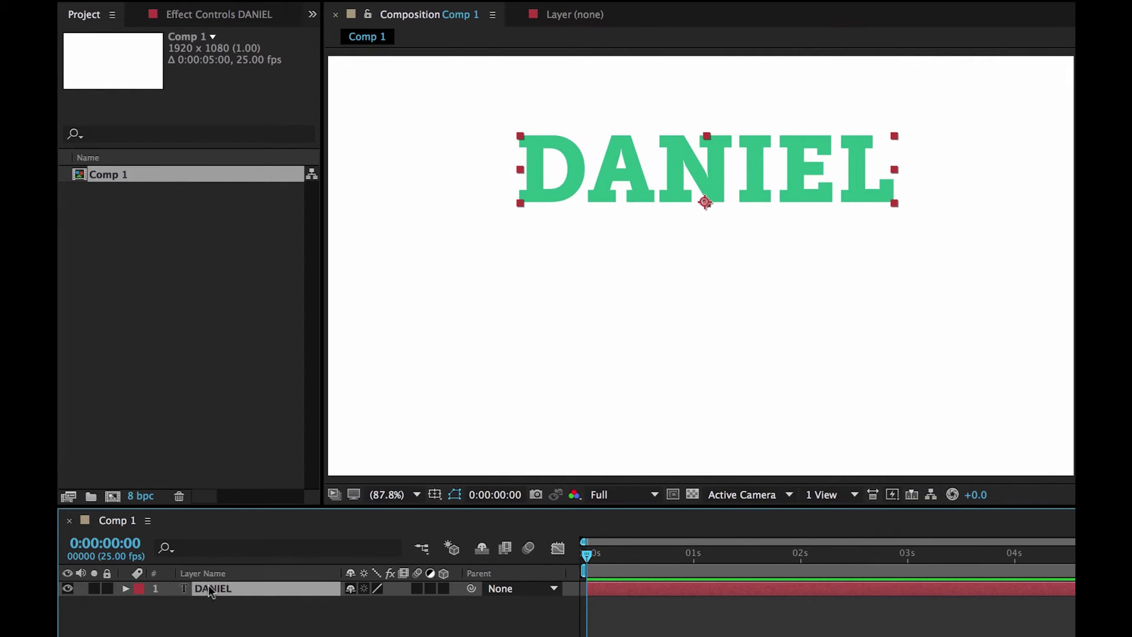
pyautogui.hotkey('ctrl', 'd')
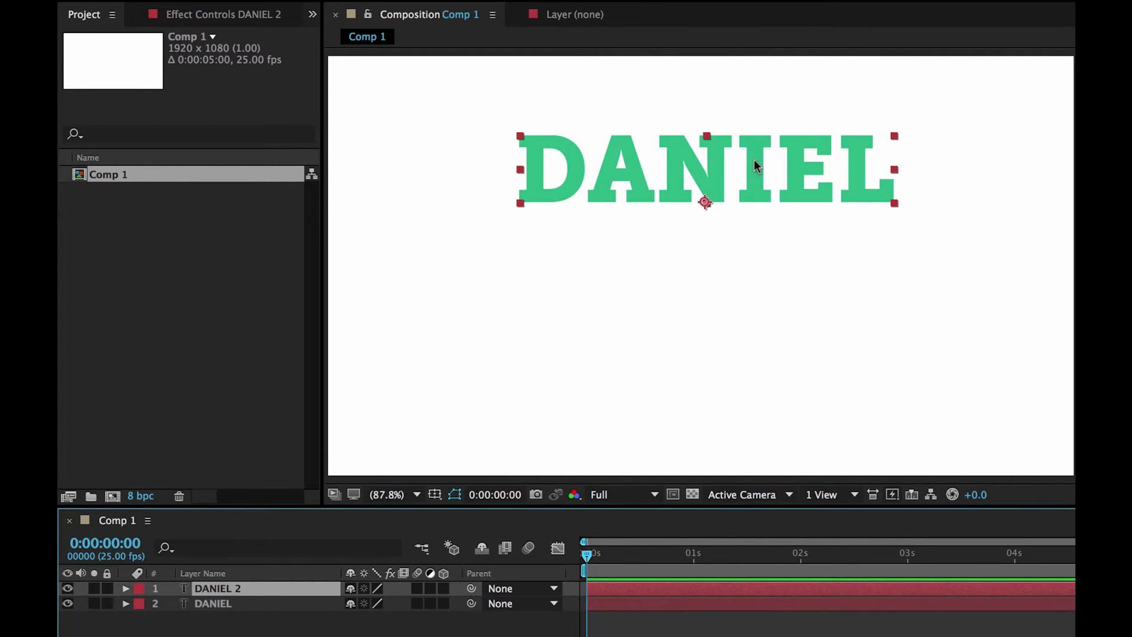
pyautogui.moveTo(756, 165); pyautogui.dragTo(756, 255)
pyautogui.doubleClick(755, 250)
pyautogui.write('walte')
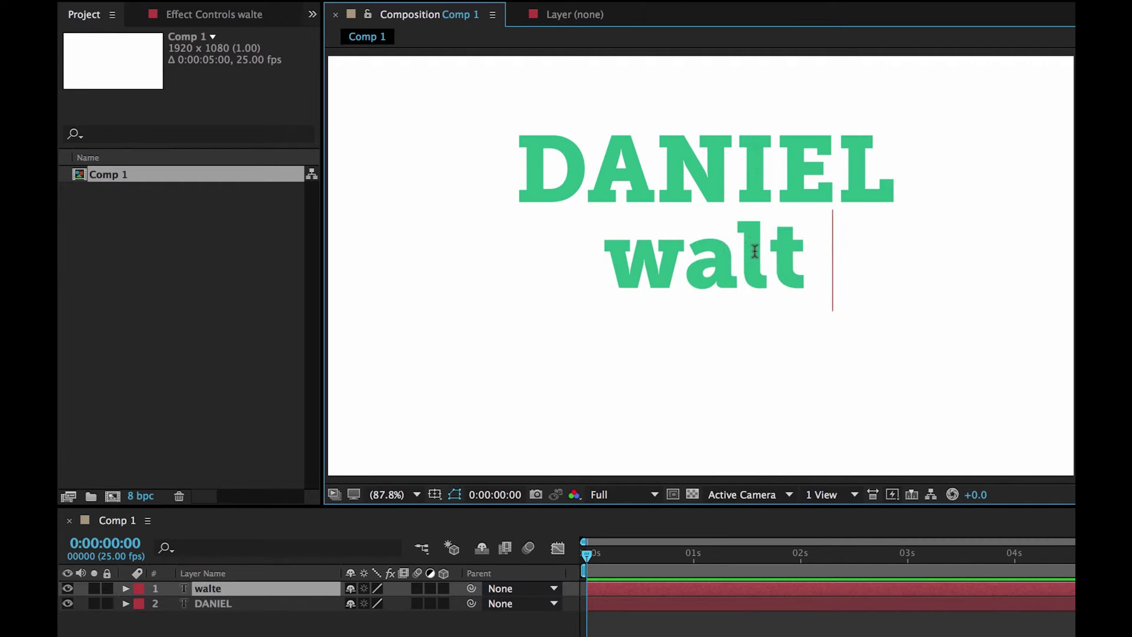
pyautogui.press('BackSpace')
pyautogui.press('BackSpace')
pyautogui.press('BackSpace')
pyautogui.press('BackSpace')
pyautogui.press('BackSpace')
pyautogui.write('WALTER')
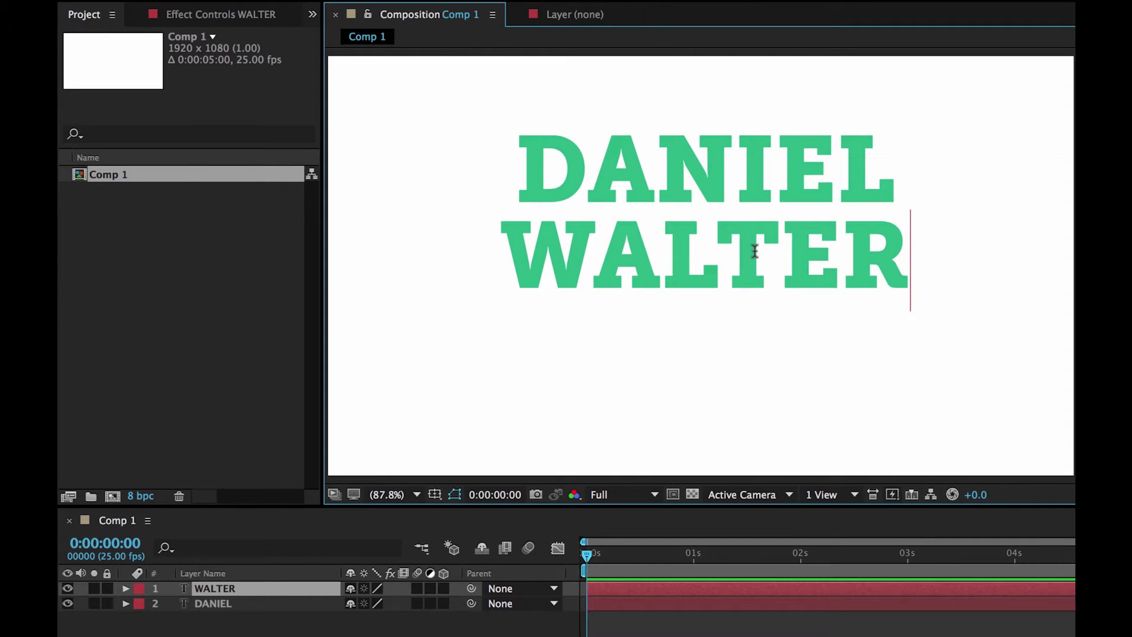
pyautogui.doubleClick(820, 265)
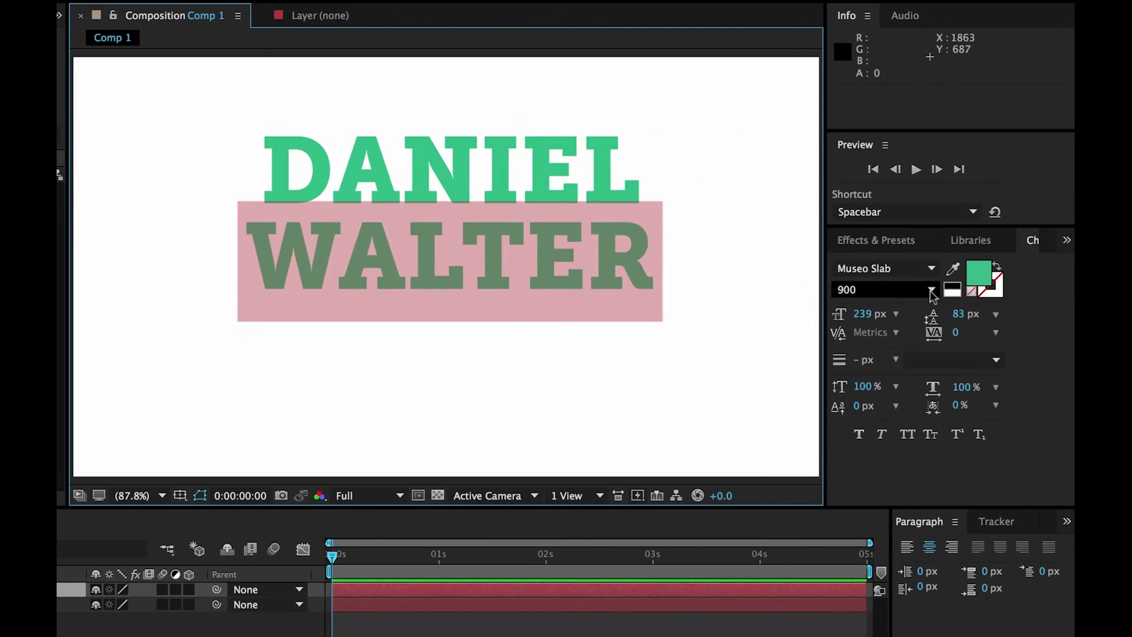
pyautogui.click(931, 289)
pyautogui.click(860, 305)
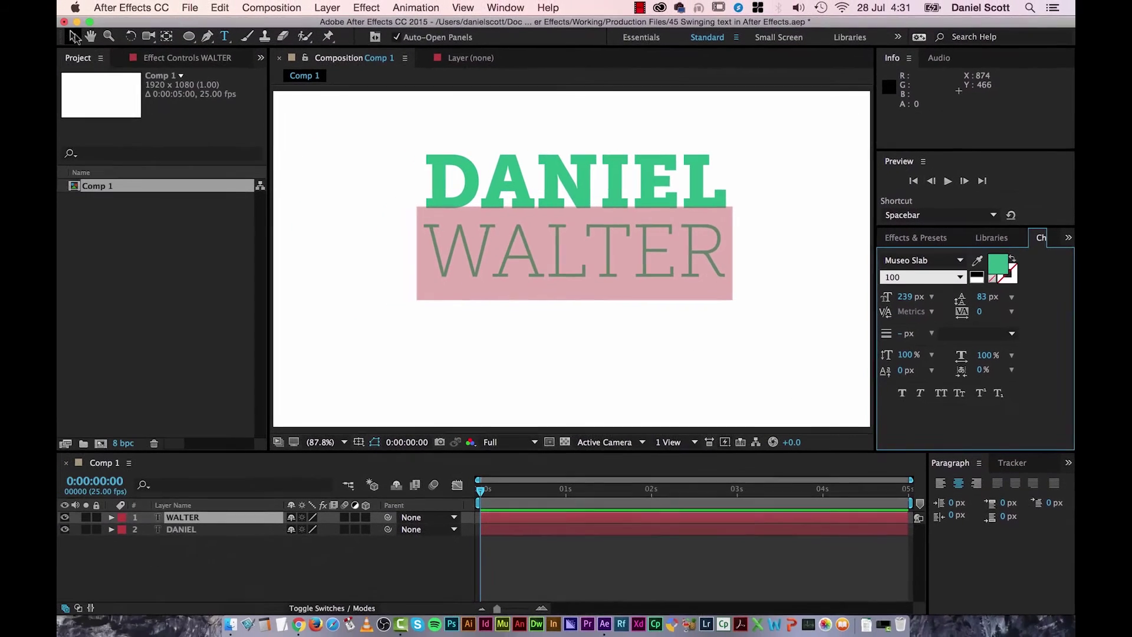
# - Copy the WALTER layer, move the duplicate below it and retype it as SCOTT
pyautogui.press('Escape')
pyautogui.press('v')
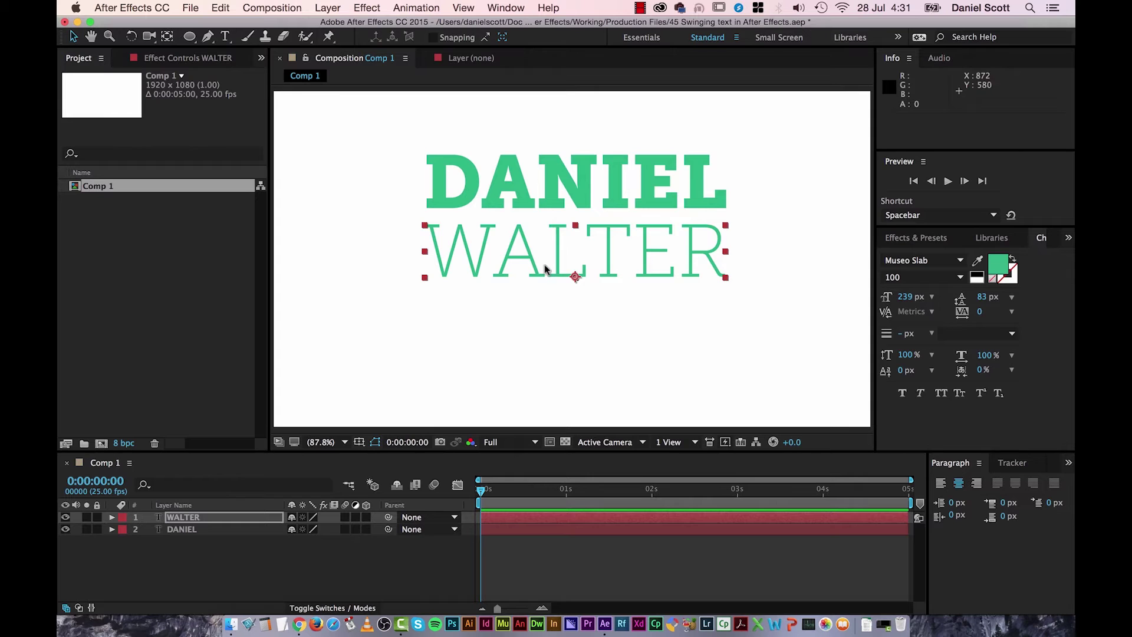
pyautogui.click(183, 517)
pyautogui.press('super+c')
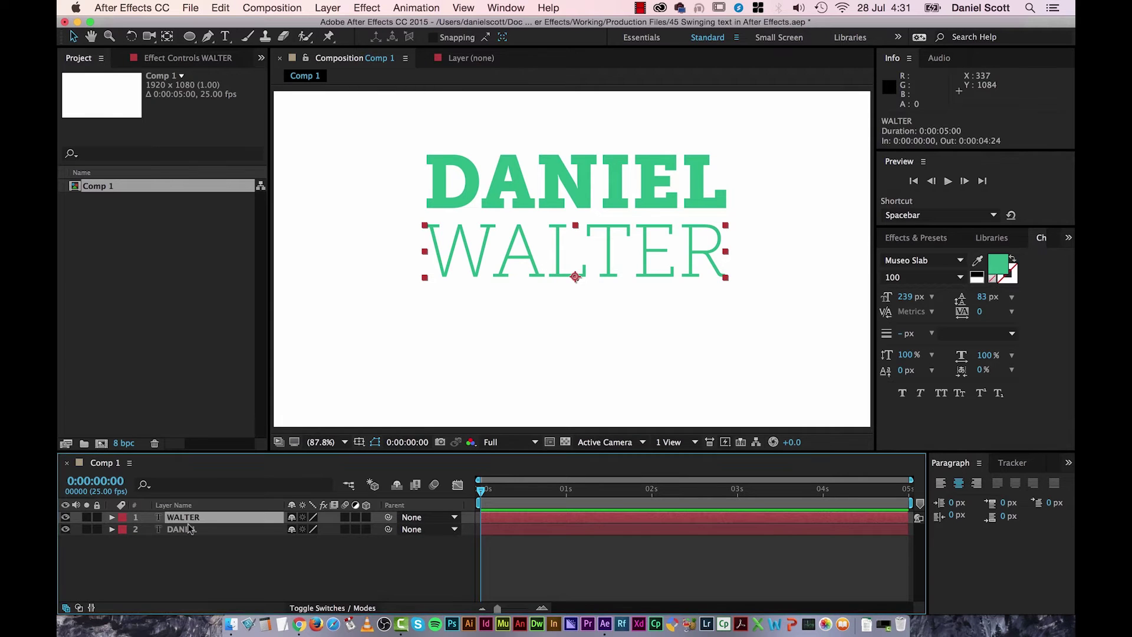
pyautogui.press('super+v')
pyautogui.moveTo(626, 251); pyautogui.dragTo(632, 319)
pyautogui.doubleClick(618, 319)
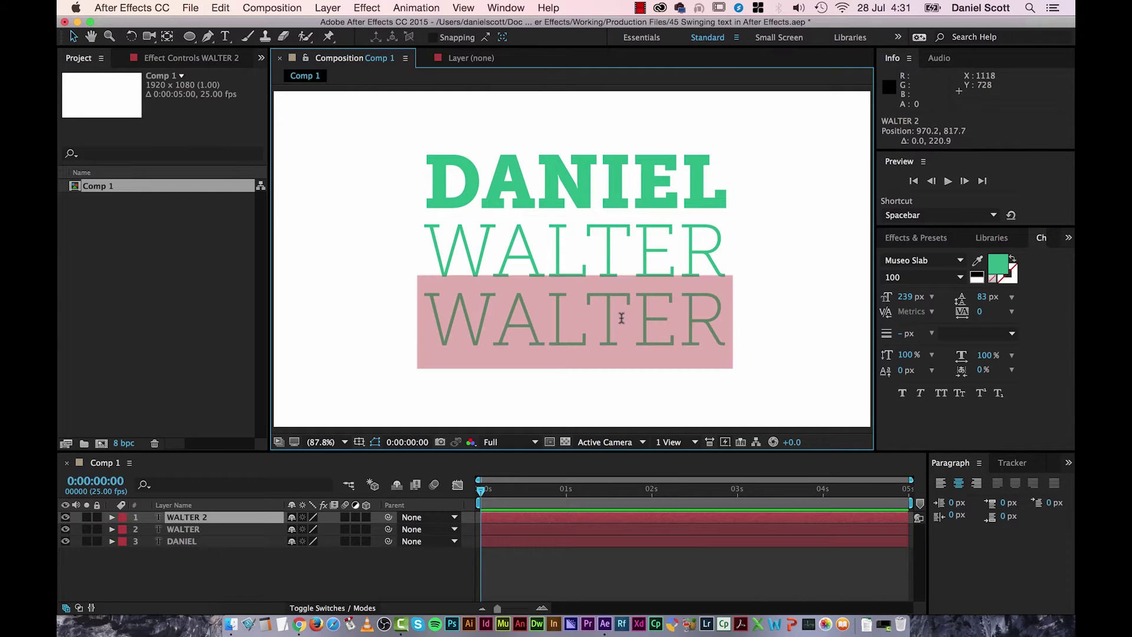
pyautogui.write('SCOTT')
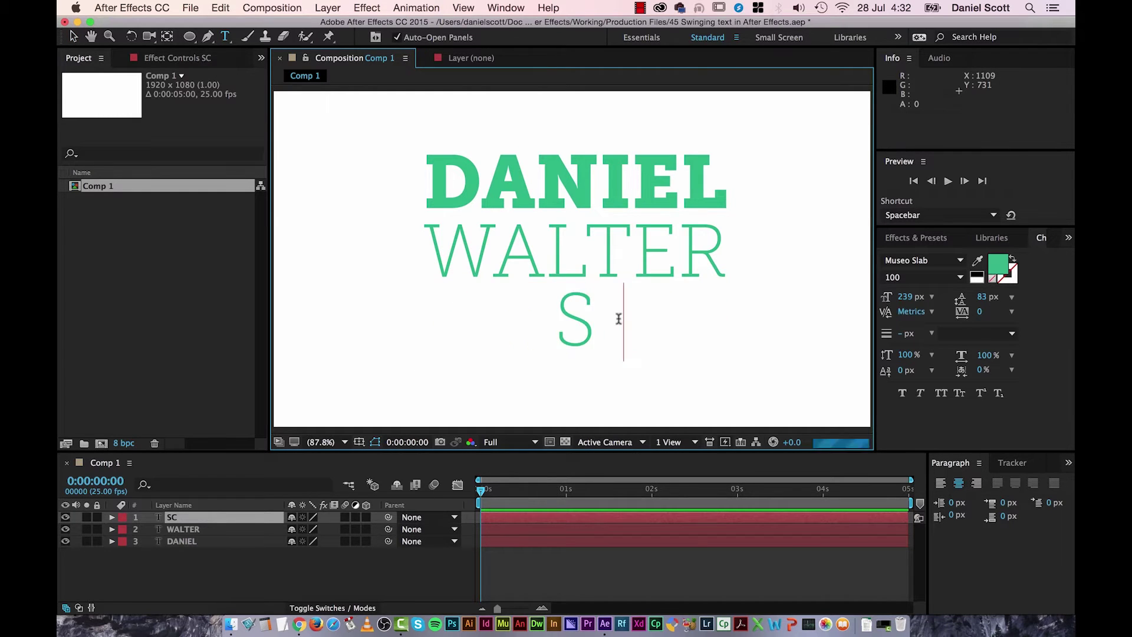
# - Give SCOTT the 500 weight, enlarge it to about 278 px, and lower it slightly
pyautogui.doubleClick(608, 316)
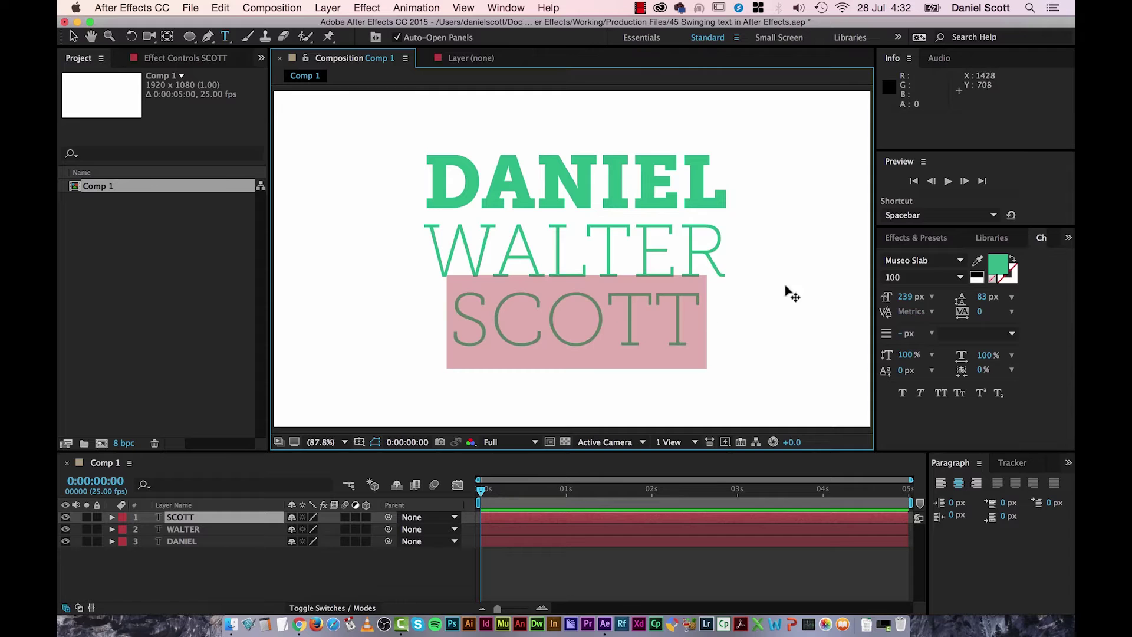
pyautogui.click(960, 277)
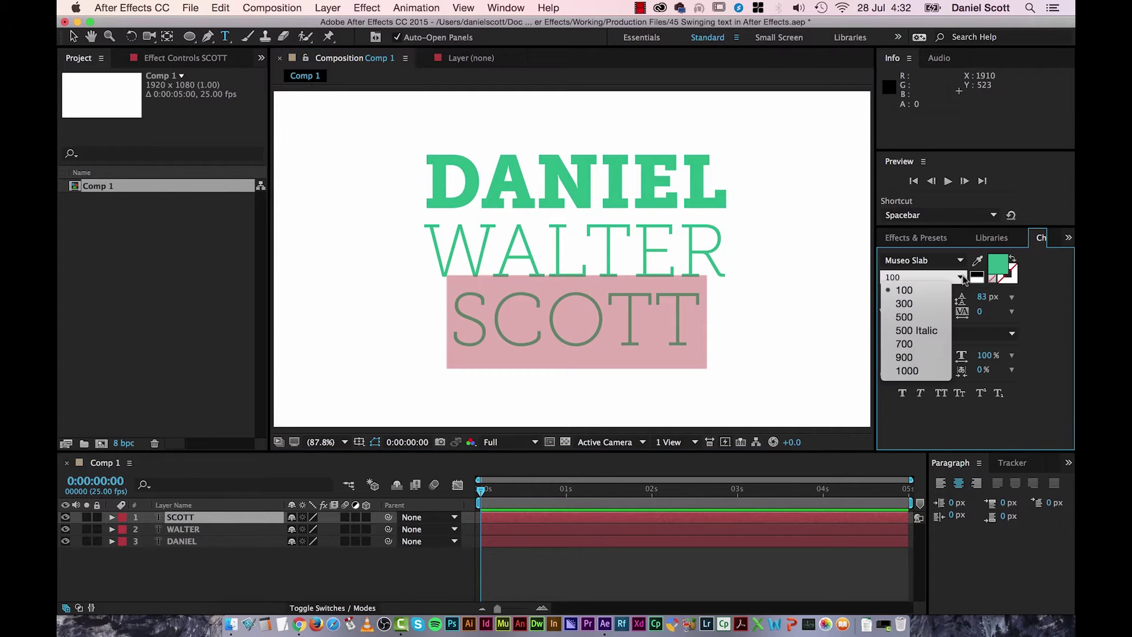
pyautogui.click(924, 318)
pyautogui.click(906, 297)
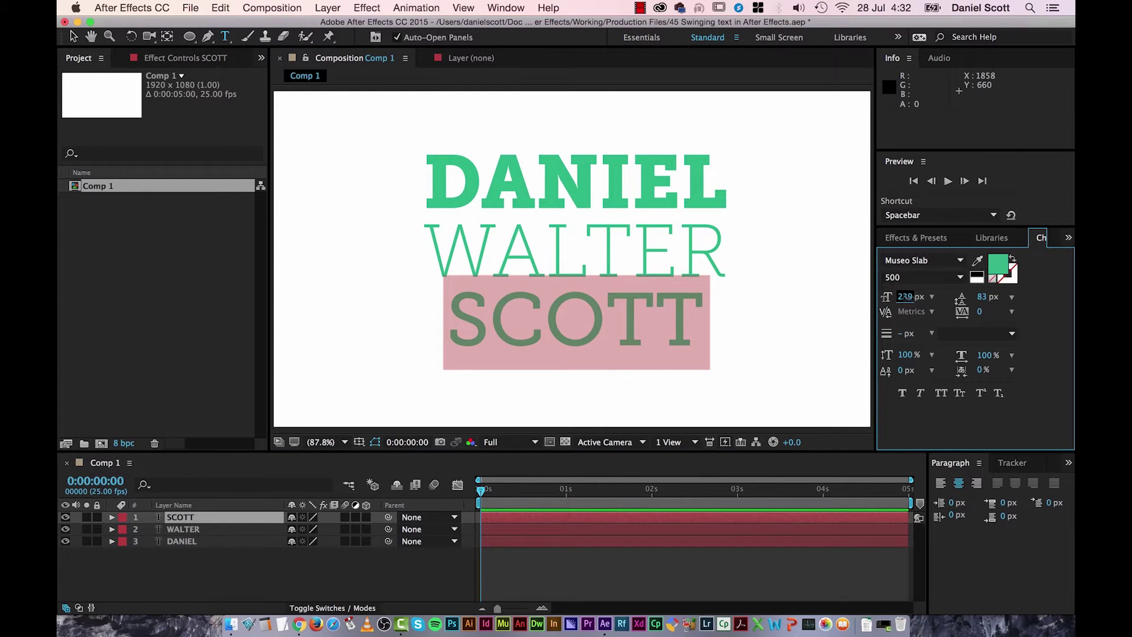
pyautogui.moveTo(906, 297); pyautogui.dragTo(941, 299)
pyautogui.click(74, 37)
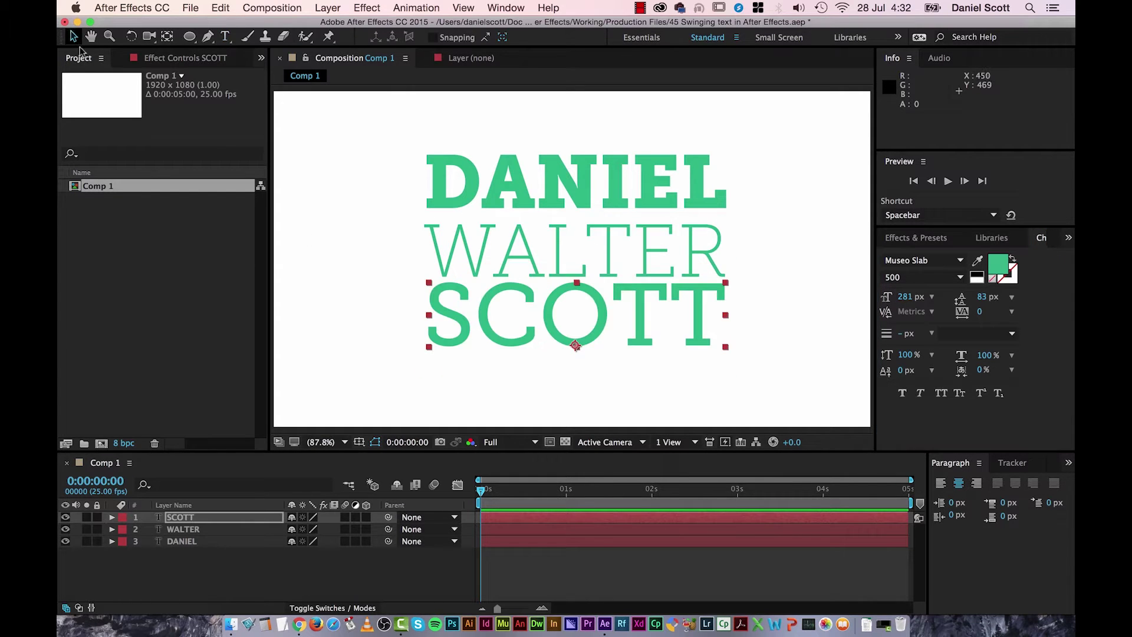
pyautogui.moveTo(652, 326); pyautogui.dragTo(644, 332)
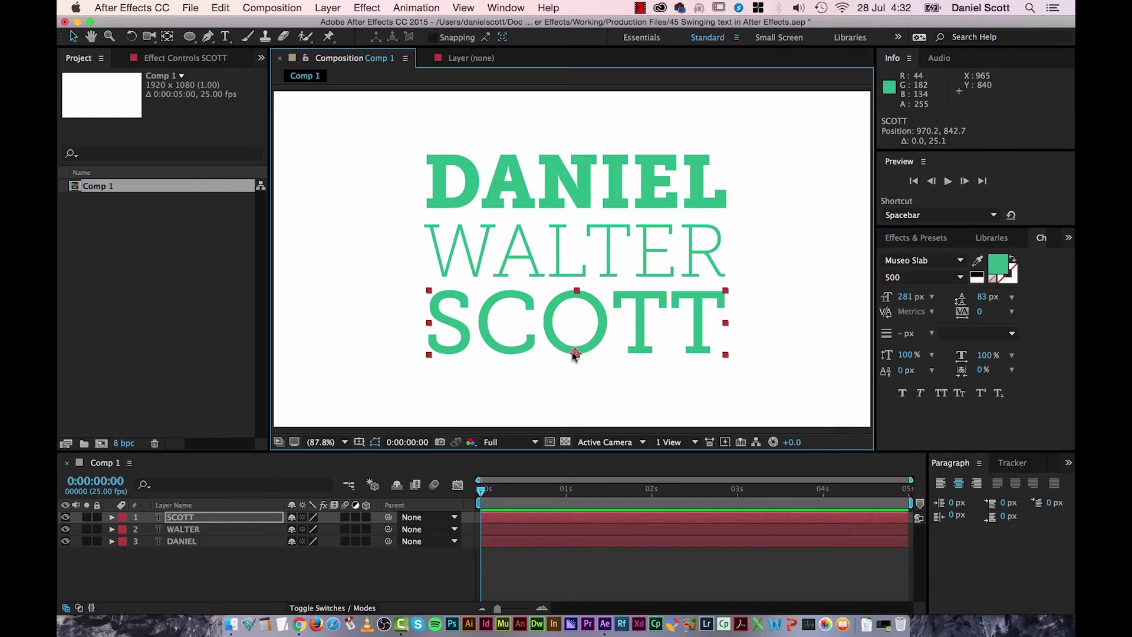
# - Expand SCOTT's Transform properties, test a rotation, and undo it back to 0°
pyautogui.click(171, 523)
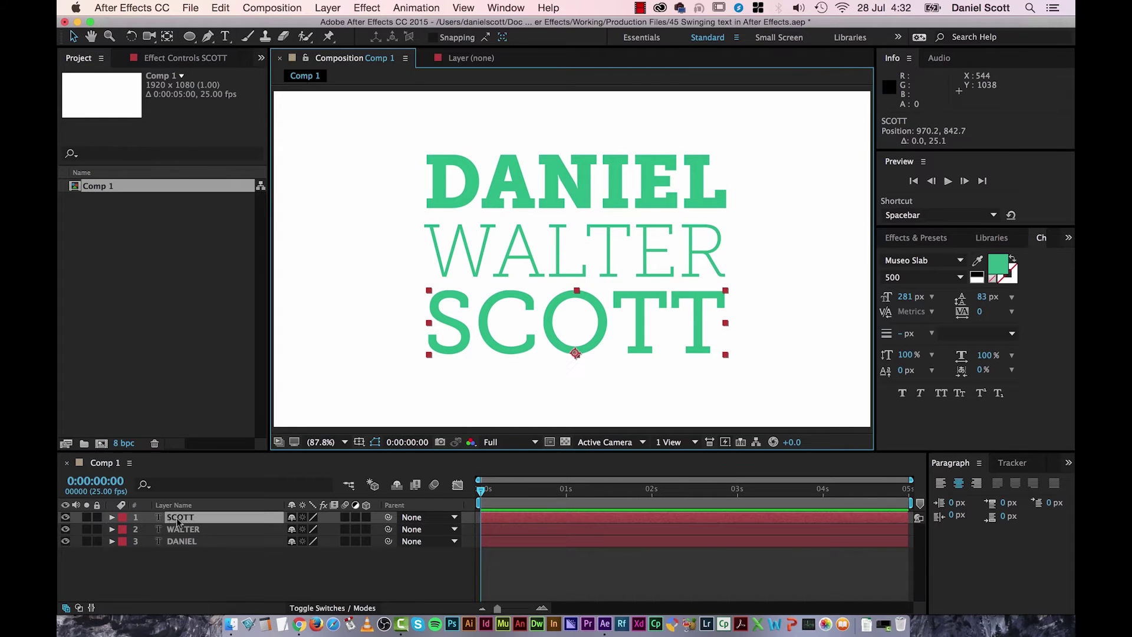
pyautogui.click(112, 517)
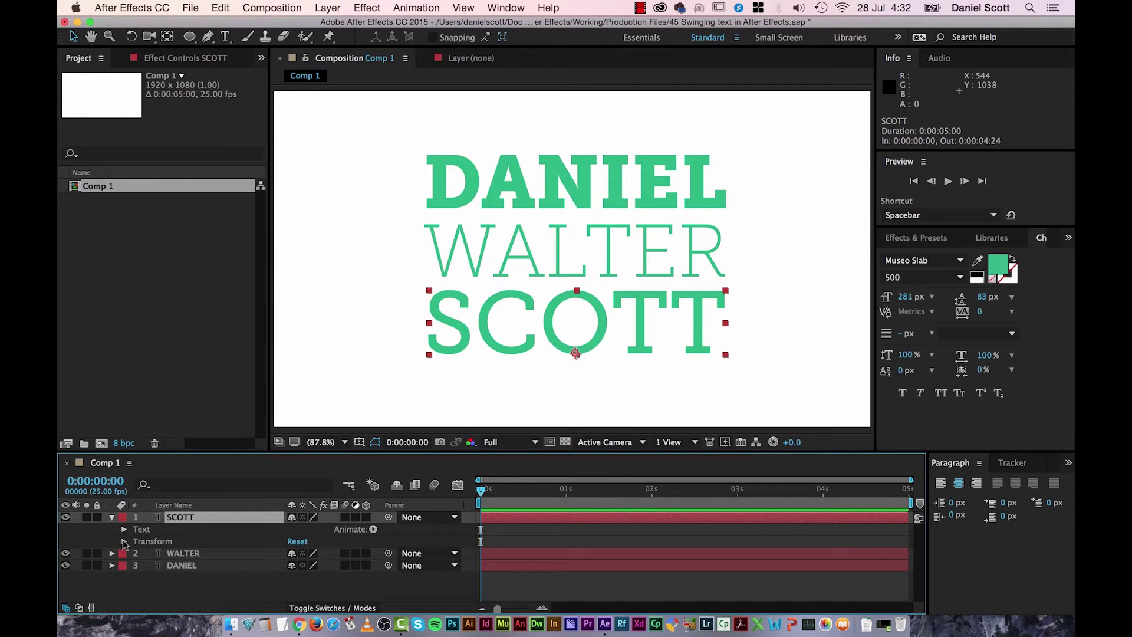
pyautogui.click(124, 541)
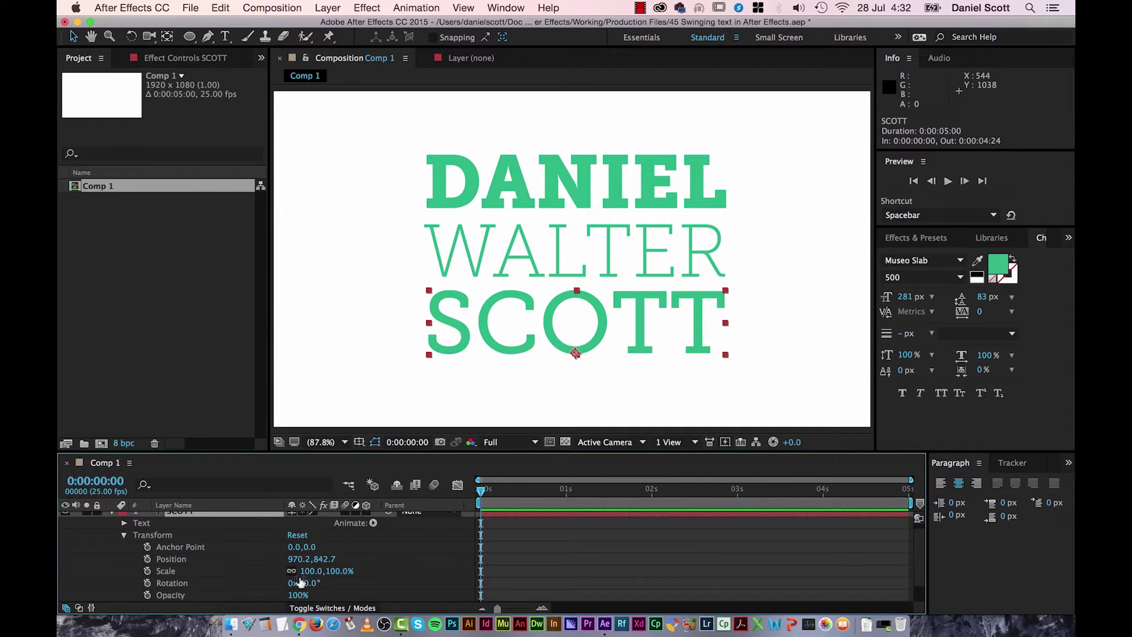
pyautogui.moveTo(309, 582)
pyautogui.mouseDown()
pyautogui.moveTo(324, 583)
pyautogui.moveTo(315, 583)
pyautogui.mouseUp()
pyautogui.press('super+z')
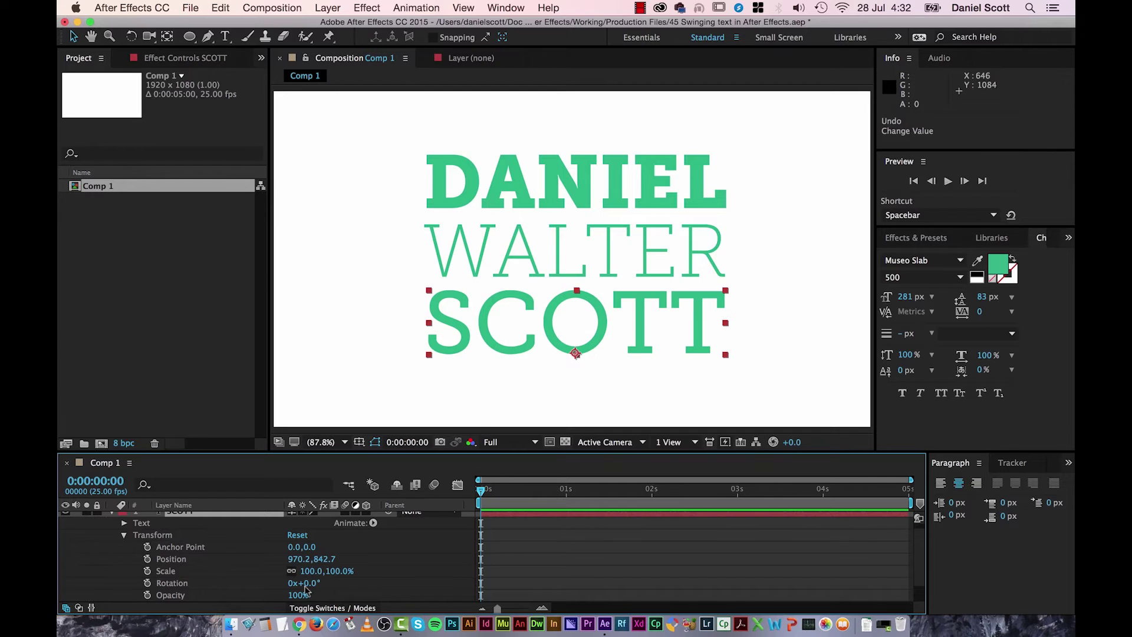
pyautogui.scroll(1, 126, 545)
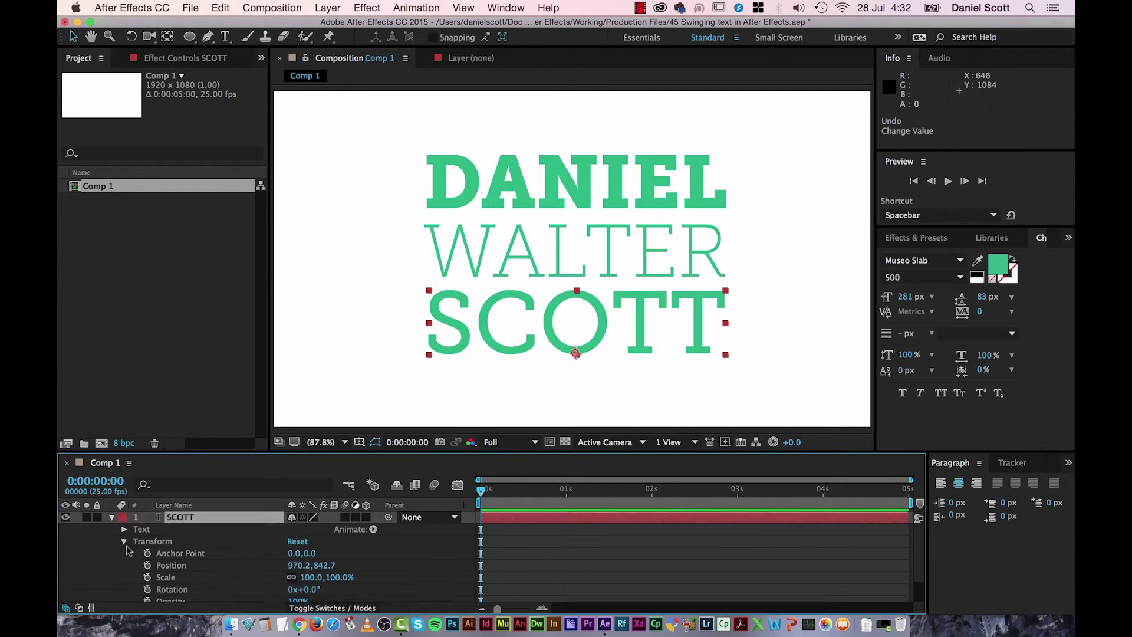
# - Collapse SCOTT and move DANIEL to the top of the layer stack
pyautogui.click(112, 517)
pyautogui.click(203, 558)
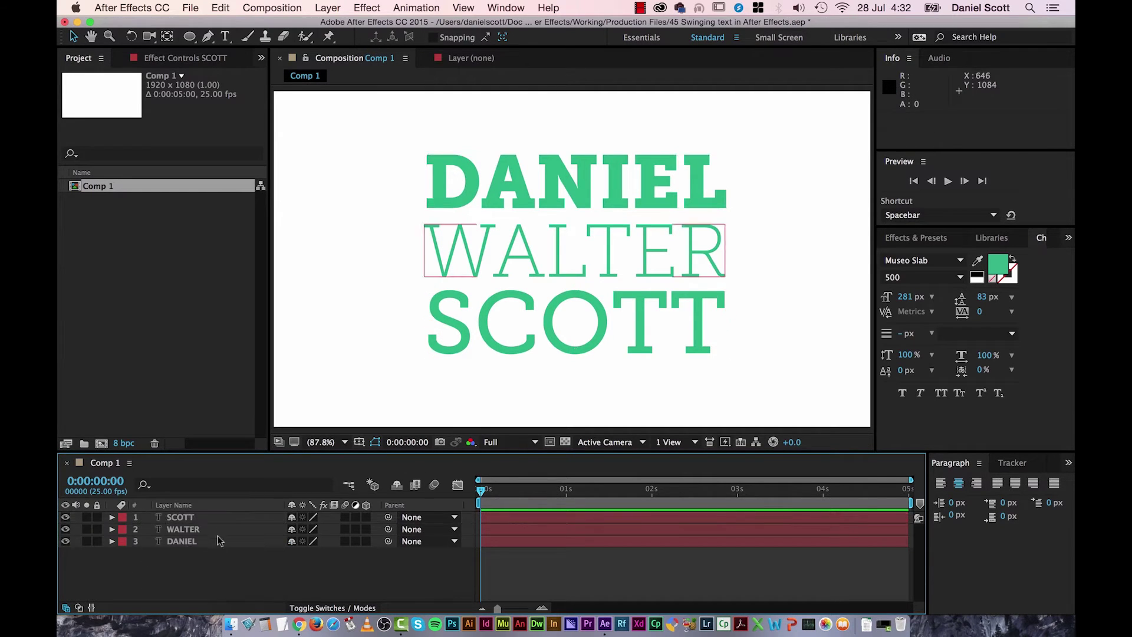
pyautogui.moveTo(184, 541)
pyautogui.mouseDown()
pyautogui.moveTo(195, 512)
pyautogui.moveTo(190, 531)
pyautogui.mouseUp()
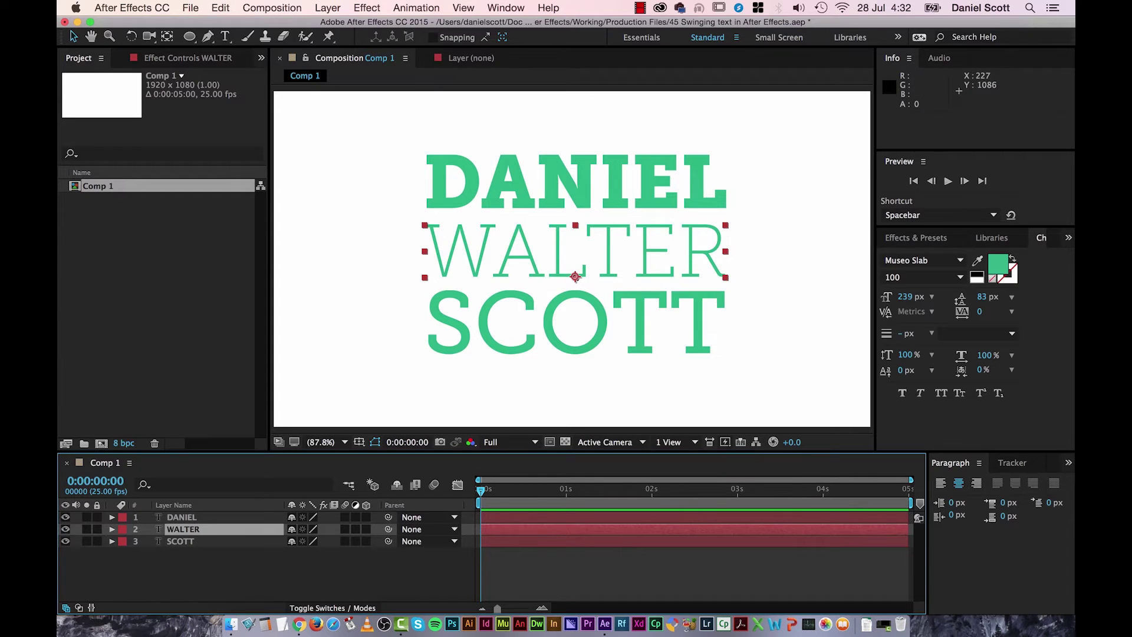
pyautogui.click(200, 516)
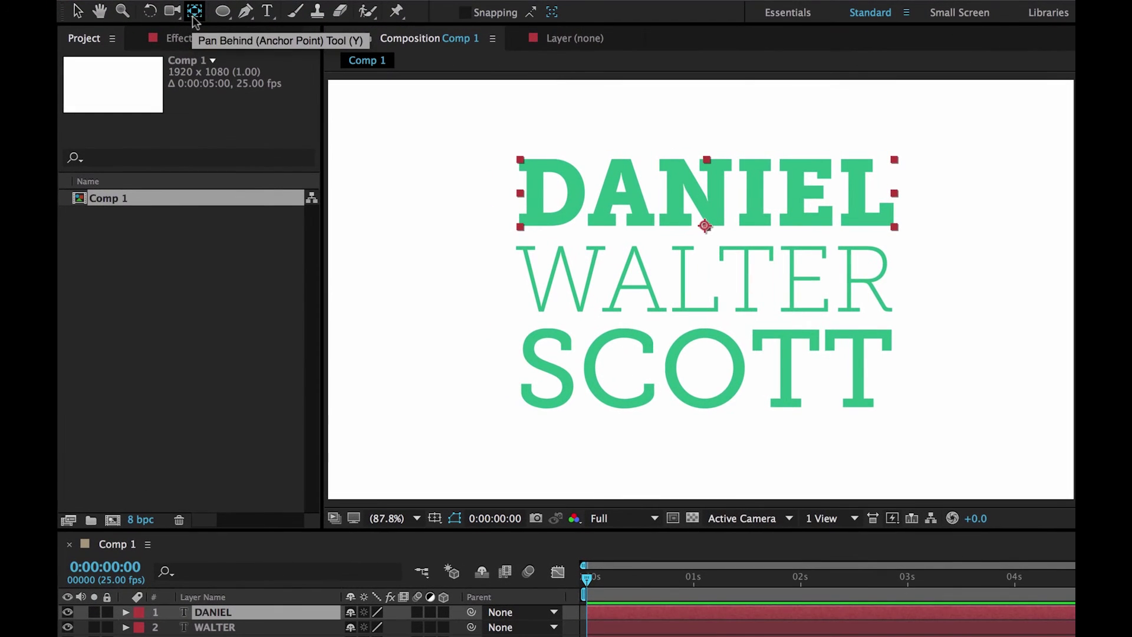
# - With the Pan Behind tool, move DANIEL's and SCOTT's anchor points to their top edges
pyautogui.click(167, 38)
pyautogui.moveTo(706, 226); pyautogui.dragTo(709, 159)
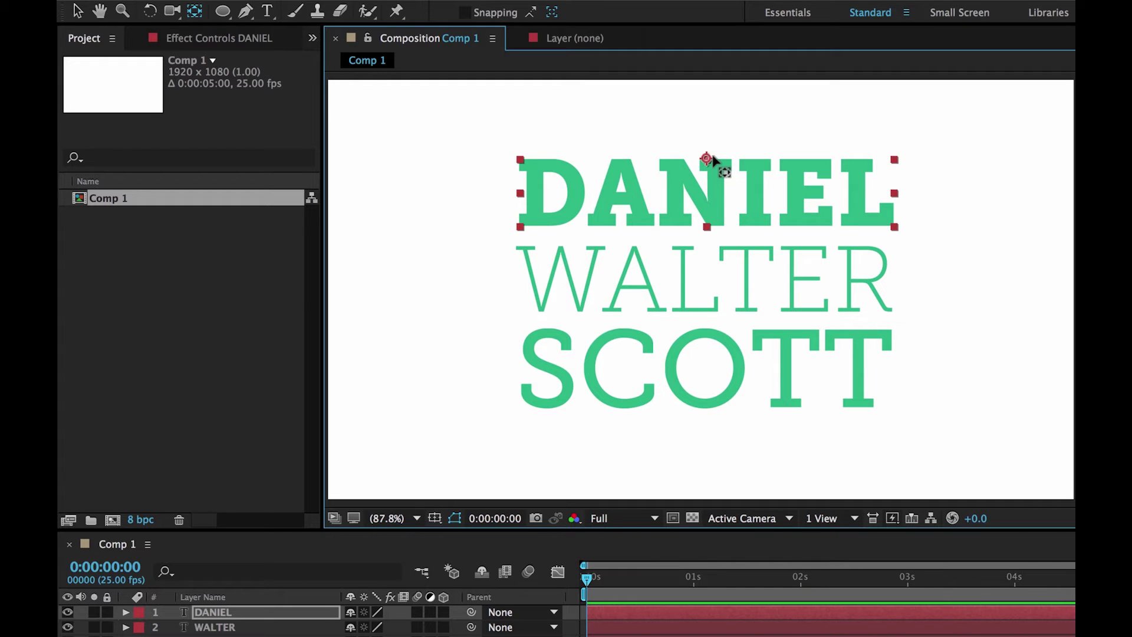
pyautogui.click(753, 283)
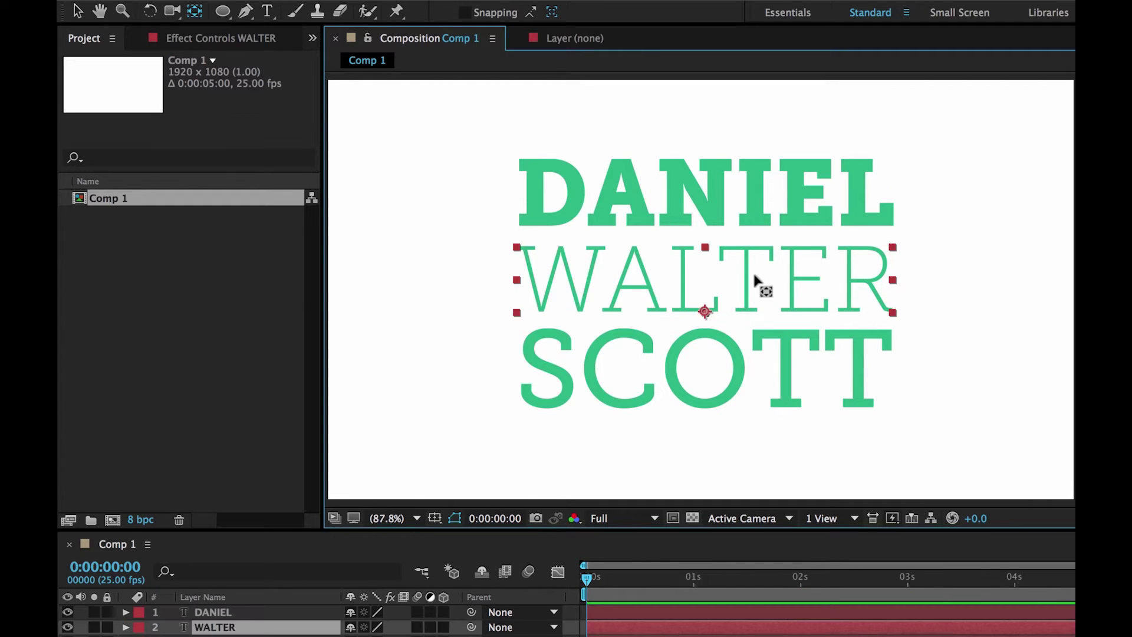
pyautogui.click(705, 311)
pyautogui.click(739, 395)
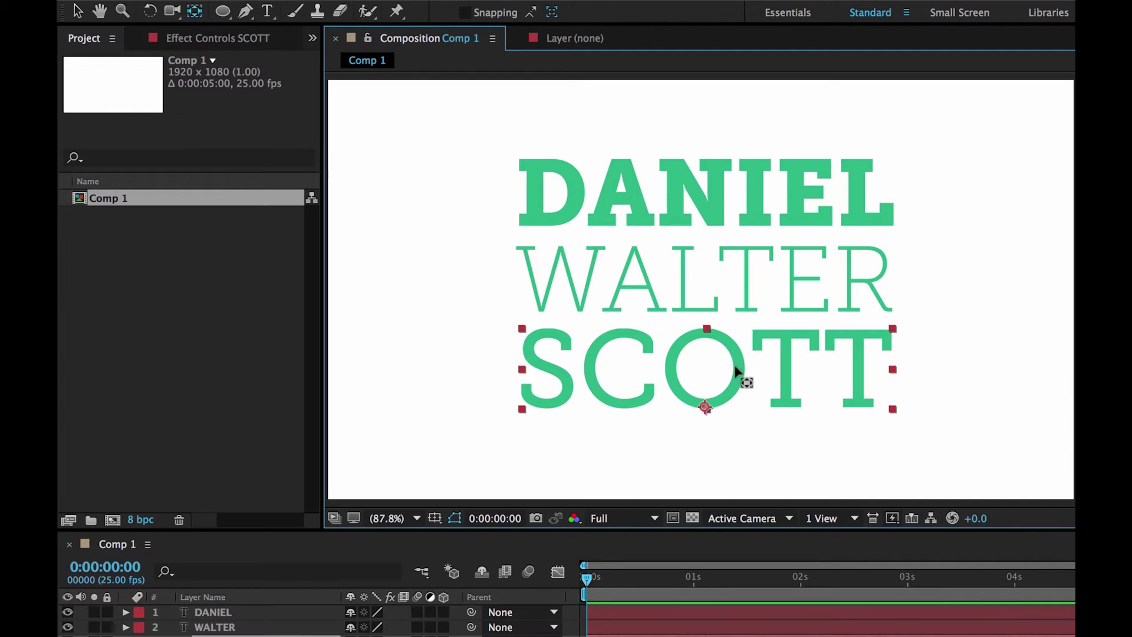
pyautogui.moveTo(713, 341); pyautogui.dragTo(702, 318)
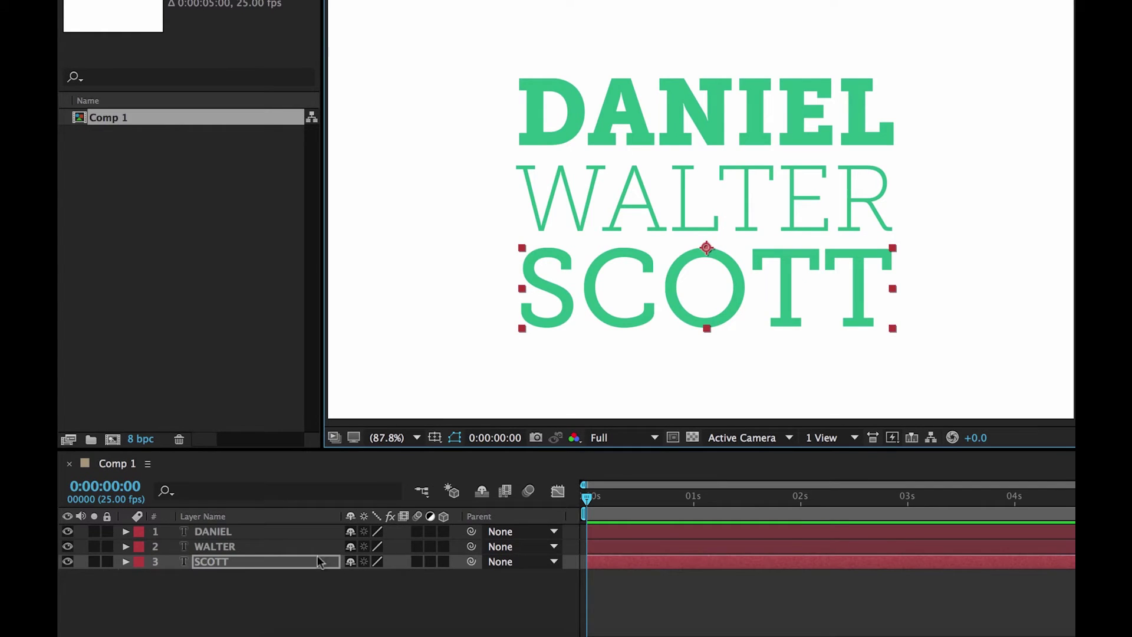
# - Expand DANIEL's Transform properties, test a rotation, undo it, and collapse the layer
pyautogui.hotkey('ctrl', 'Up')
pyautogui.hotkey('ctrl', 'Up')
pyautogui.click(125, 531)
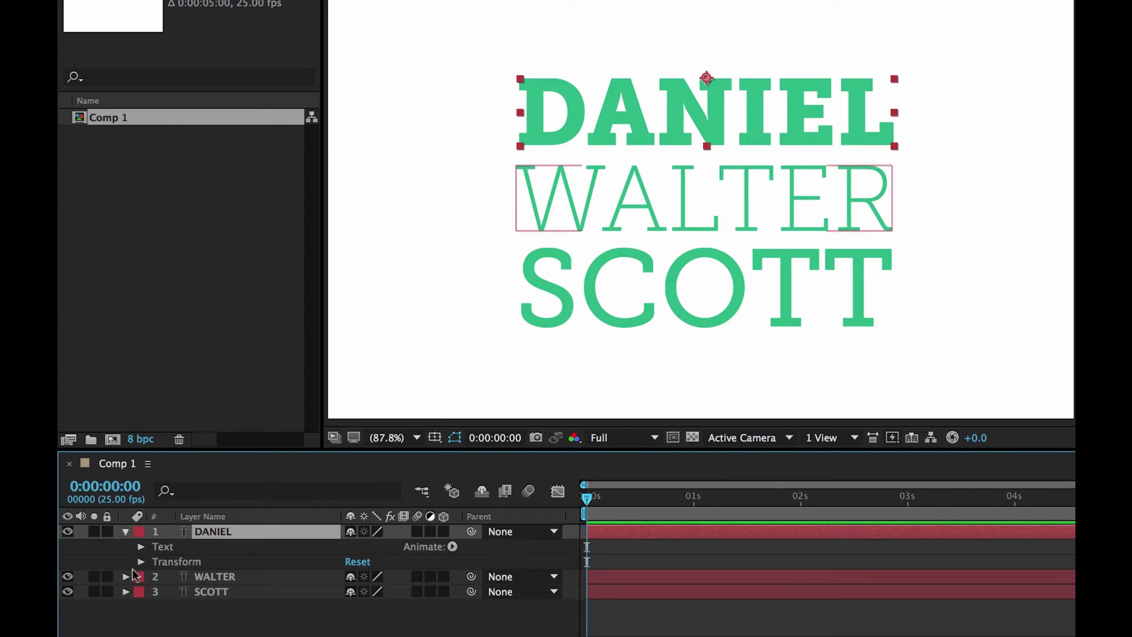
pyautogui.click(141, 561)
pyautogui.scroll(-1, 361, 596)
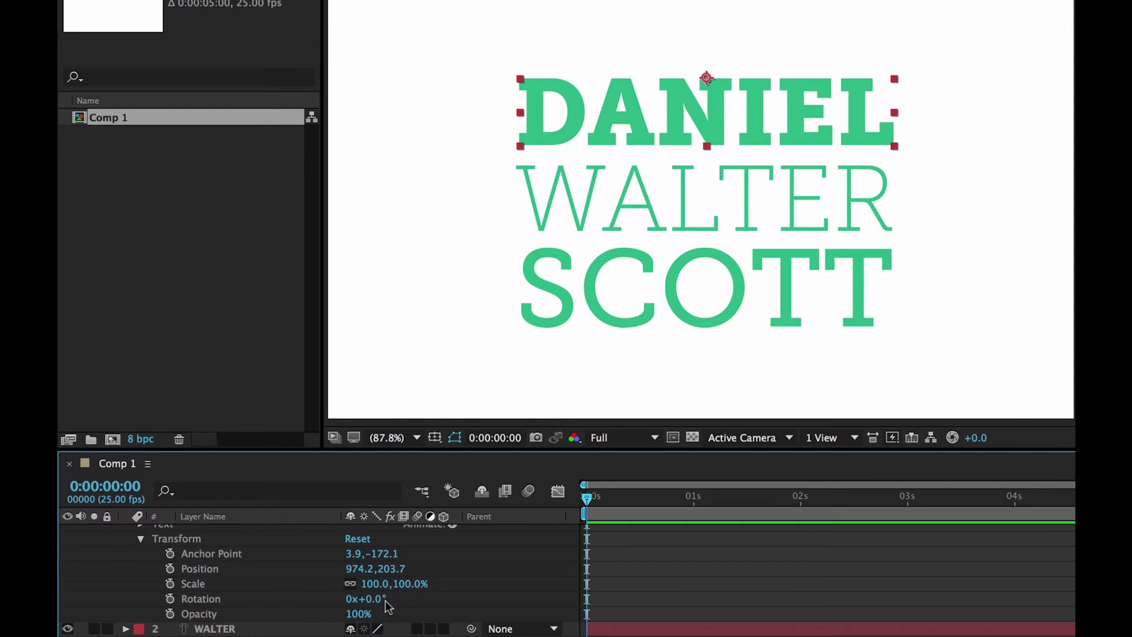
pyautogui.moveTo(378, 604)
pyautogui.mouseDown()
pyautogui.moveTo(413, 604)
pyautogui.moveTo(395, 605)
pyautogui.mouseUp()
pyautogui.hotkey('ctrl', 'z')
pyautogui.scroll(1, 185, 553)
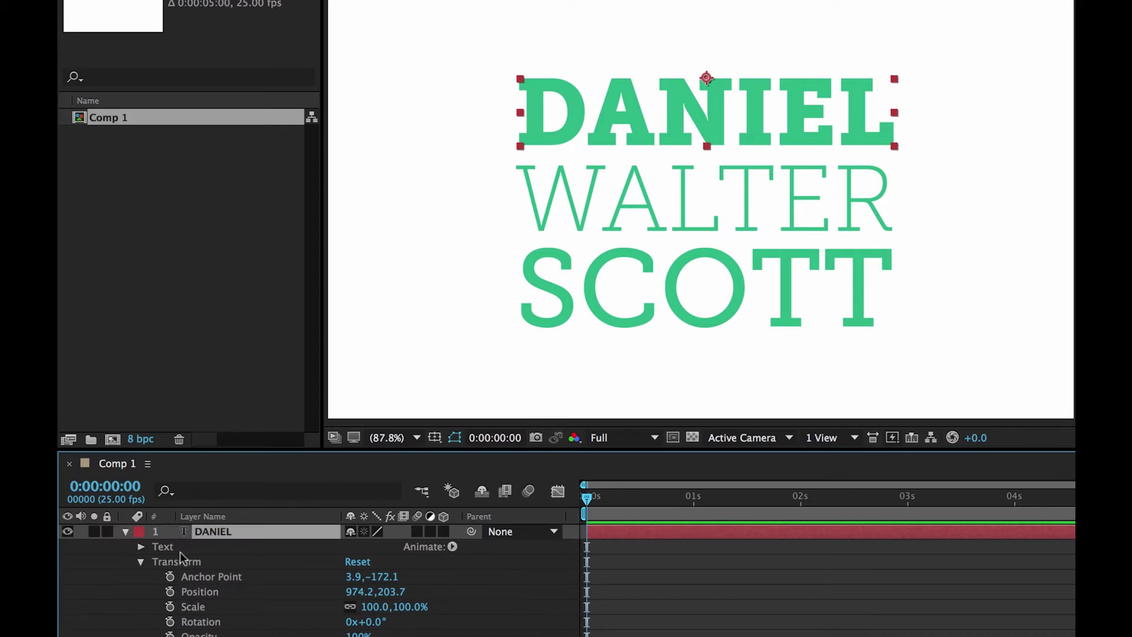
pyautogui.click(125, 533)
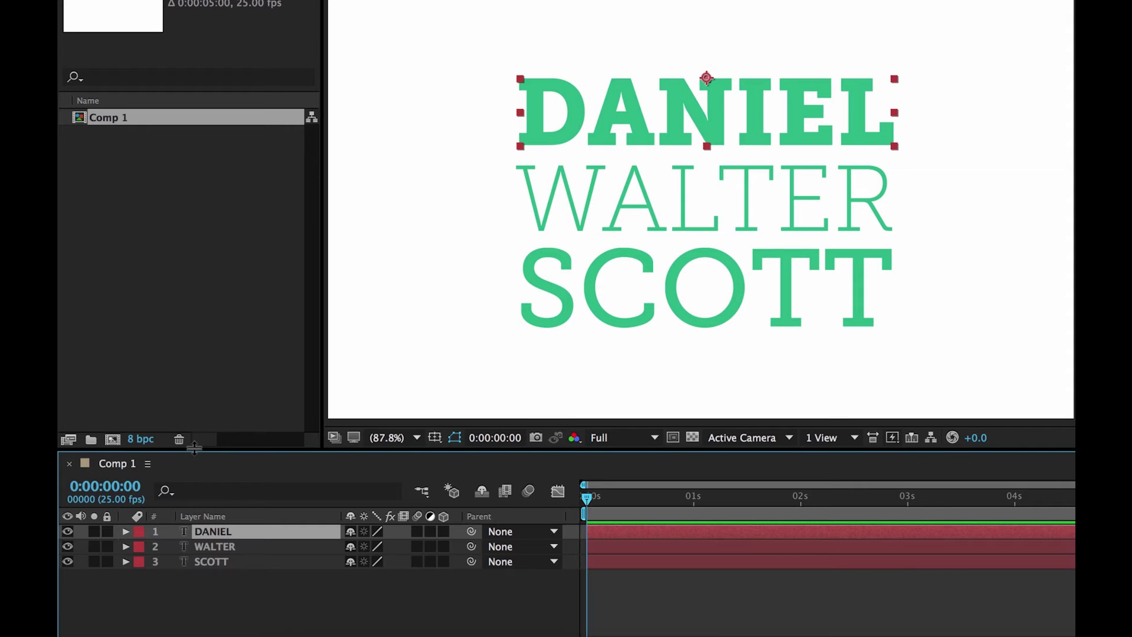
# - Enlarge the timeline and make DANIEL, WALTER and SCOTT 3D layers
pyautogui.moveTo(195, 448); pyautogui.dragTo(195, 348)
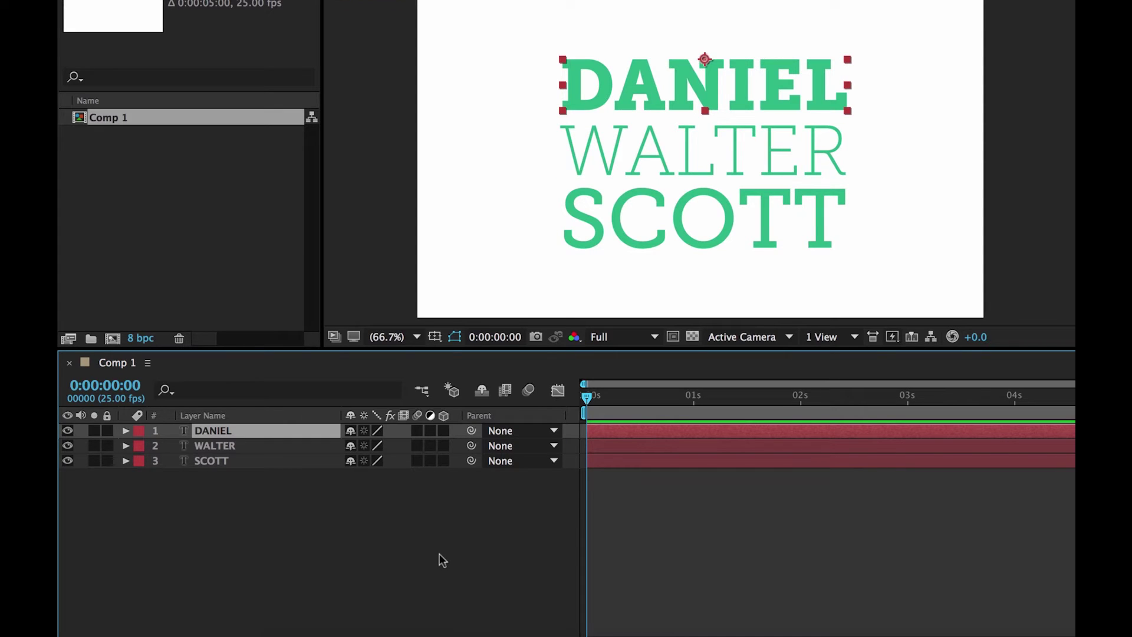
pyautogui.click(443, 430)
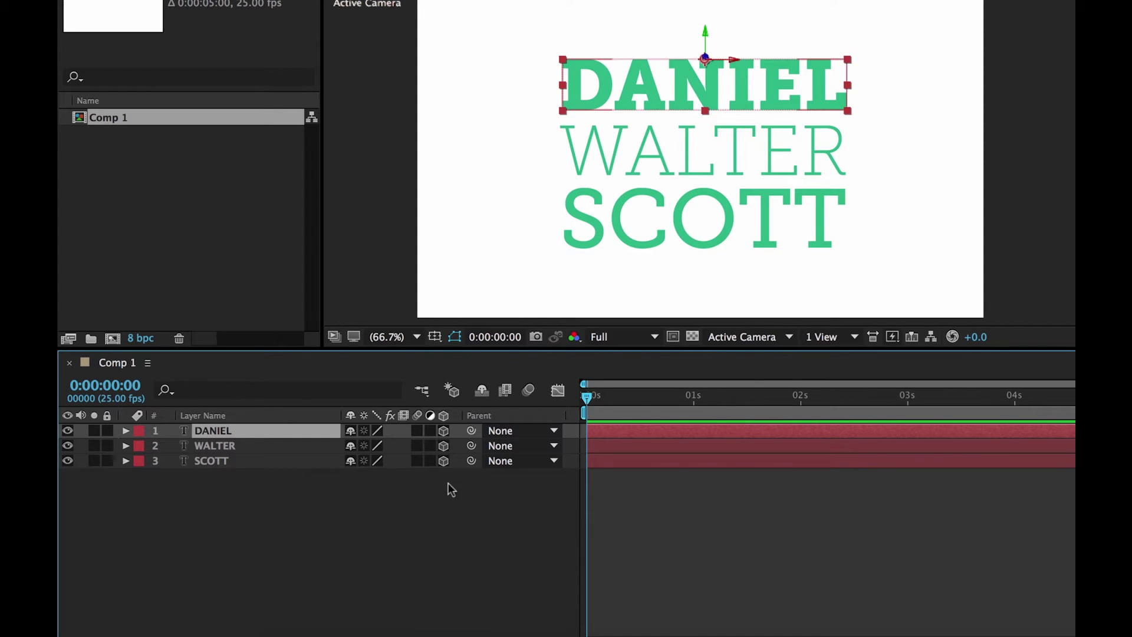
pyautogui.click(444, 445)
# - Add an X Rotation keyframe for DANIEL at 0:00 set to 119°
pyautogui.click(126, 431)
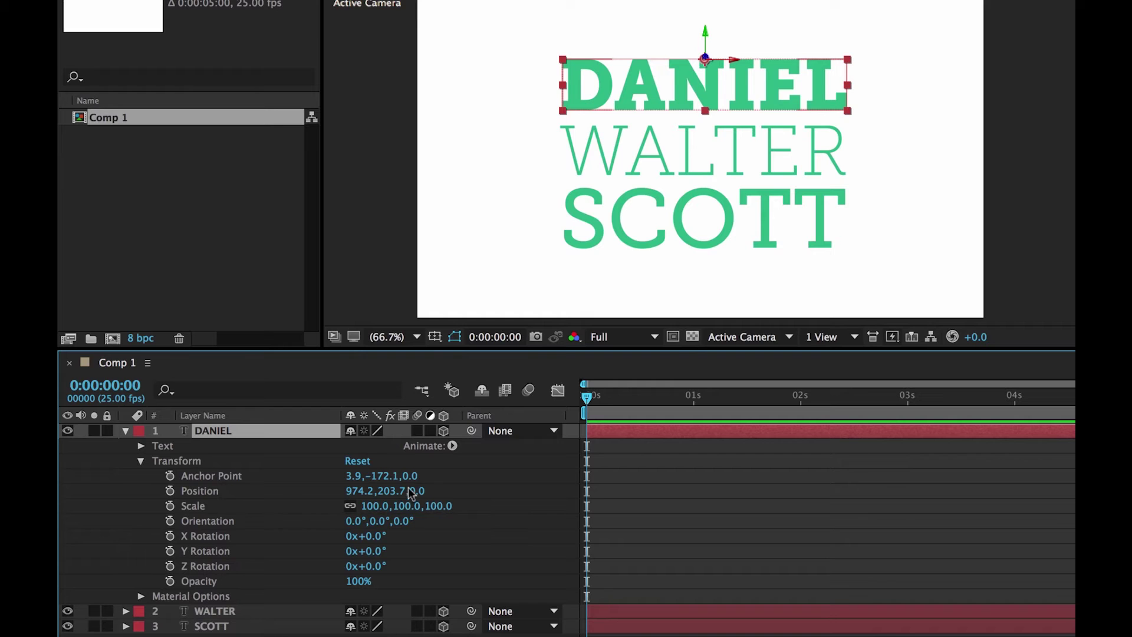
pyautogui.click(443, 430)
pyautogui.click(443, 431)
pyautogui.moveTo(351, 521)
pyautogui.mouseDown()
pyautogui.moveTo(377, 521)
pyautogui.moveTo(336, 520)
pyautogui.mouseUp()
pyautogui.click(170, 535)
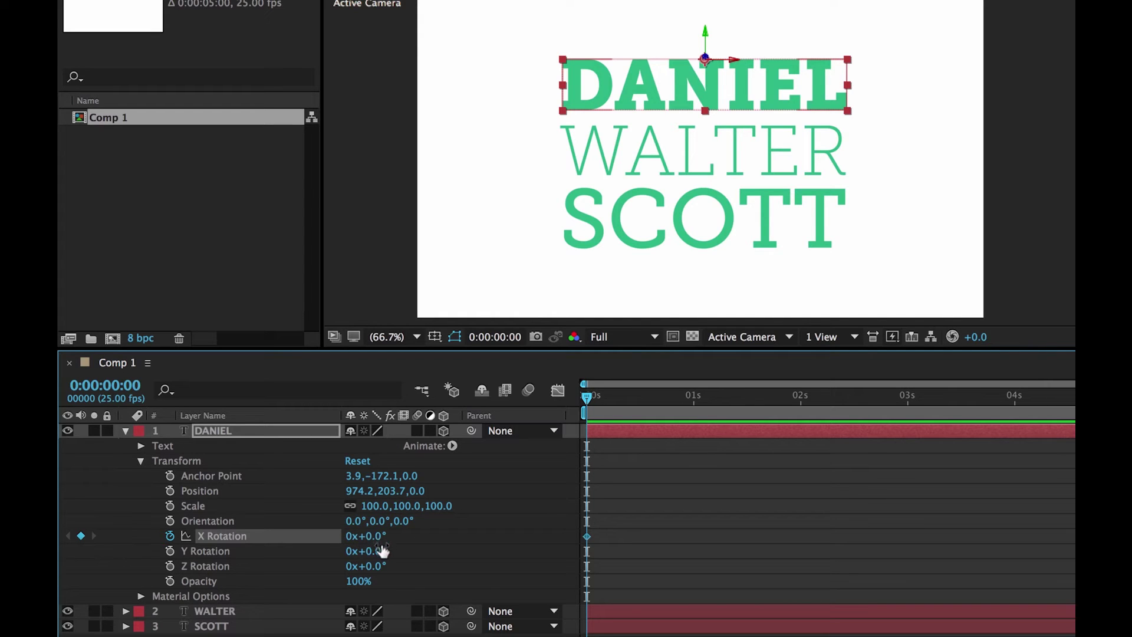
pyautogui.moveTo(382, 537); pyautogui.dragTo(493, 549)
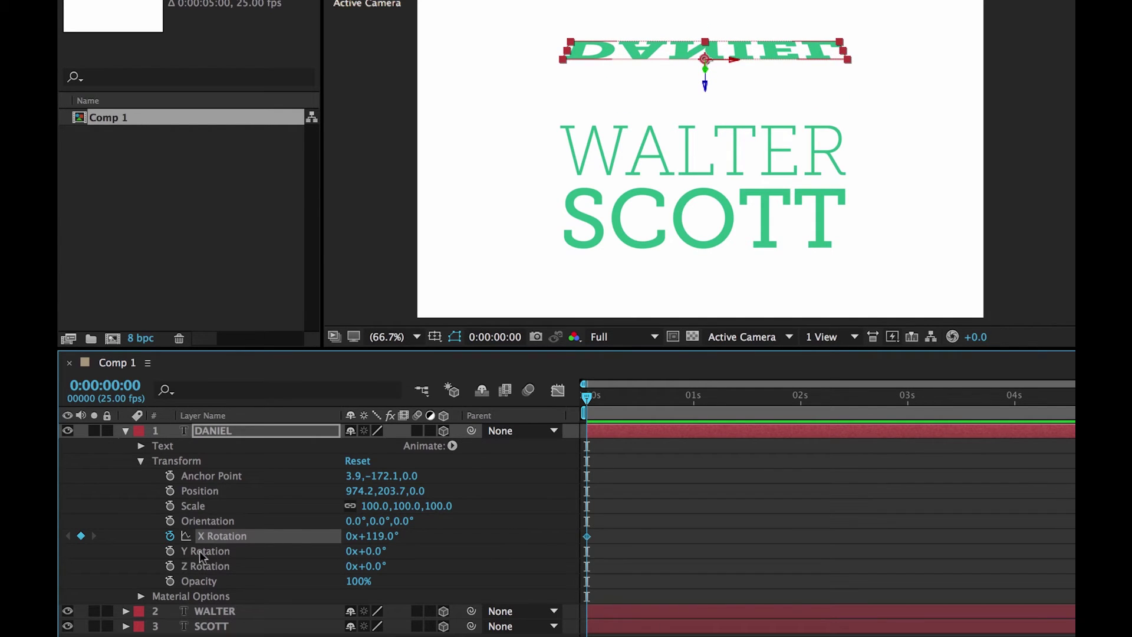
# - Keyframe DANIEL's X Rotation at -55° at 0:14 and 65° at 0:20
pyautogui.moveTo(585, 400); pyautogui.dragTo(647, 403)
pyautogui.moveTo(380, 536); pyautogui.dragTo(232, 536)
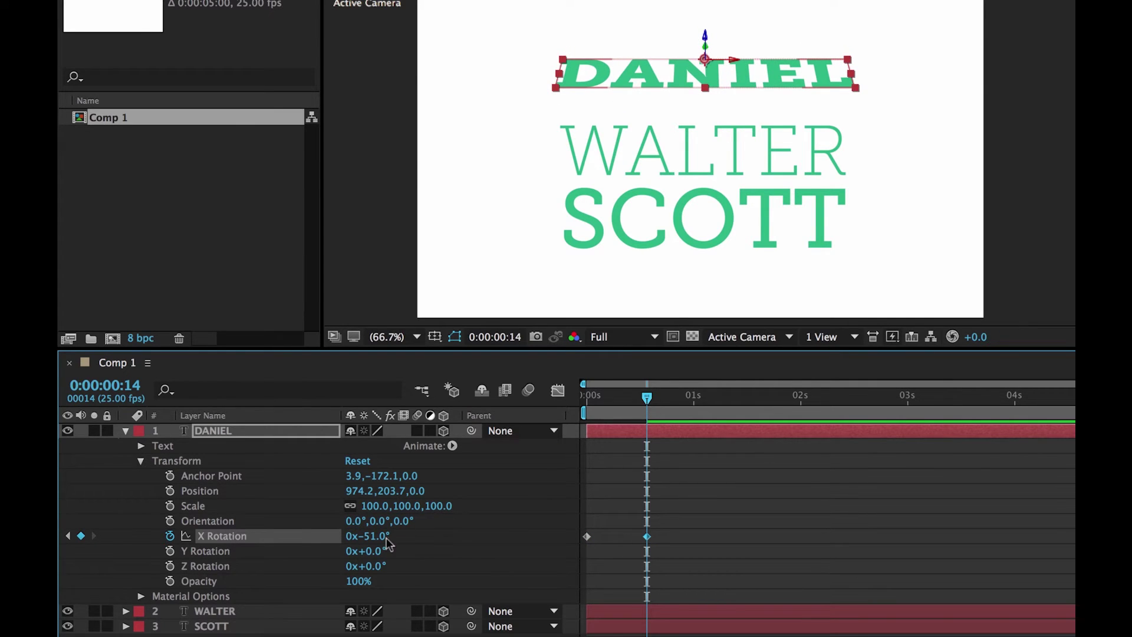
pyautogui.moveTo(374, 537)
pyautogui.mouseDown()
pyautogui.moveTo(357, 537)
pyautogui.moveTo(370, 536)
pyautogui.mouseUp()
pyautogui.moveTo(647, 400); pyautogui.dragTo(674, 396)
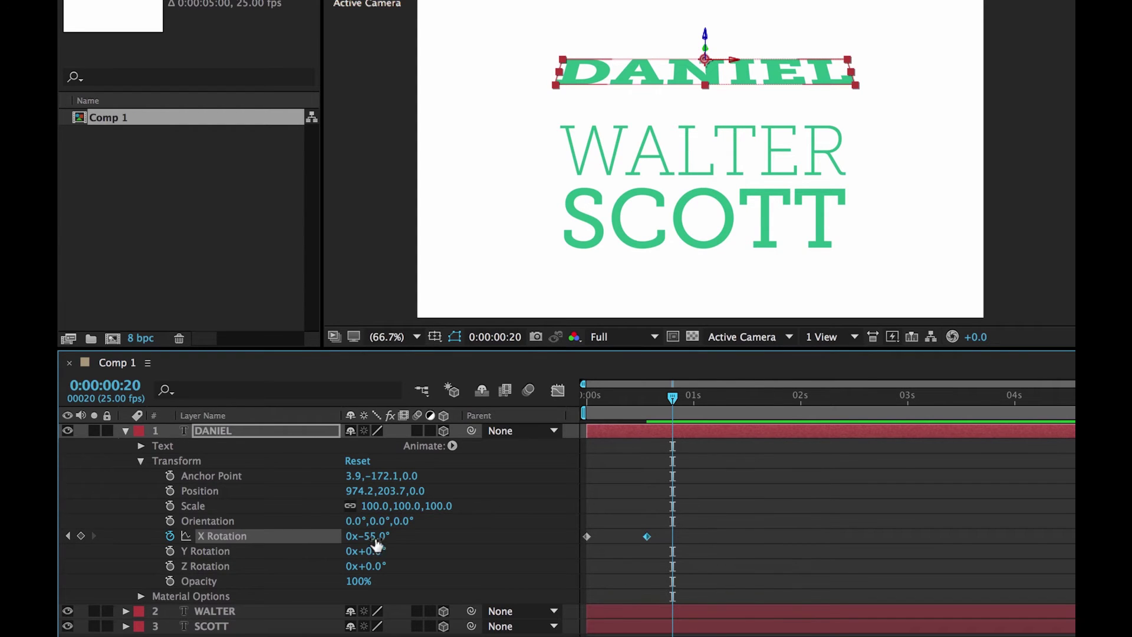
pyautogui.moveTo(378, 536); pyautogui.dragTo(479, 536)
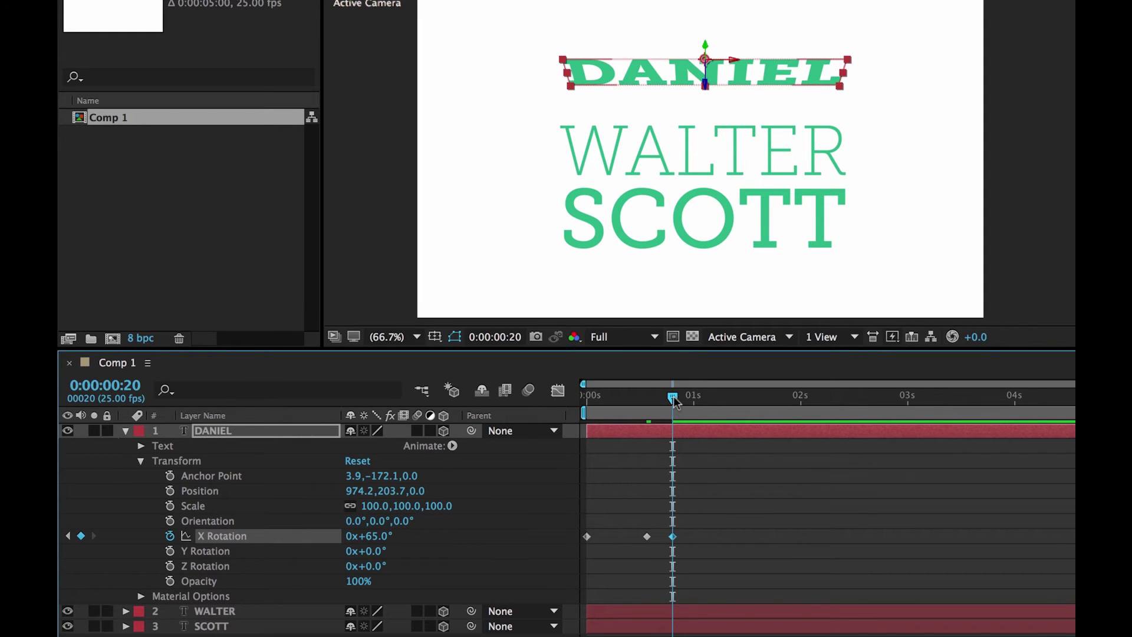
# - Add X Rotation keyframes of -39° at 1:00, a small swing at 1:03, and 0° at 1:06
pyautogui.moveTo(675, 401); pyautogui.dragTo(696, 403)
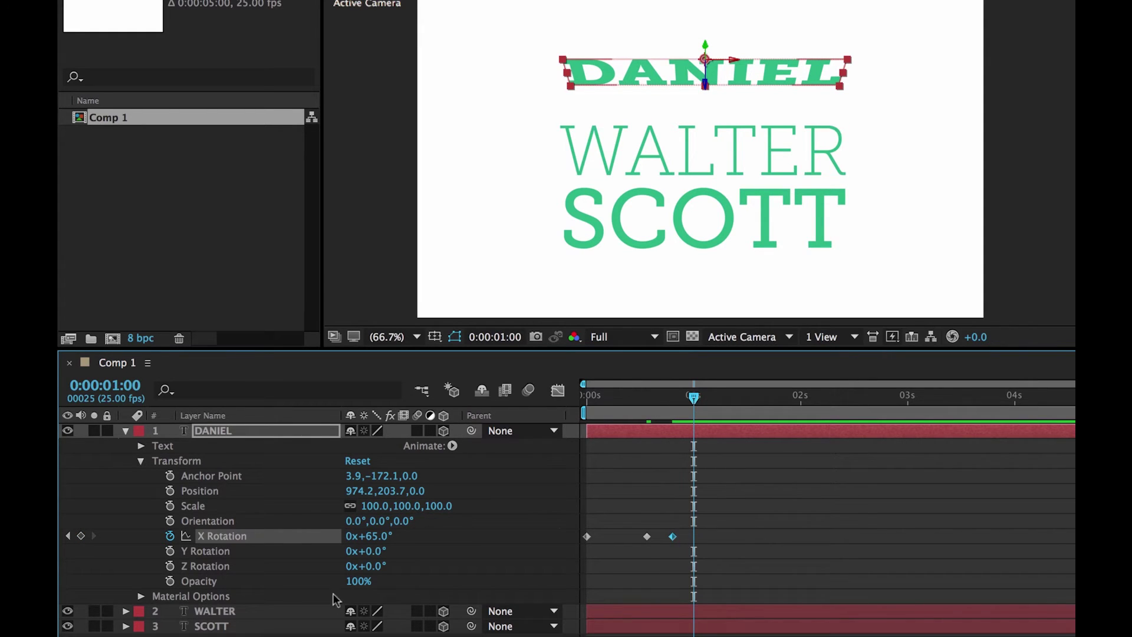
pyautogui.moveTo(380, 537); pyautogui.dragTo(283, 537)
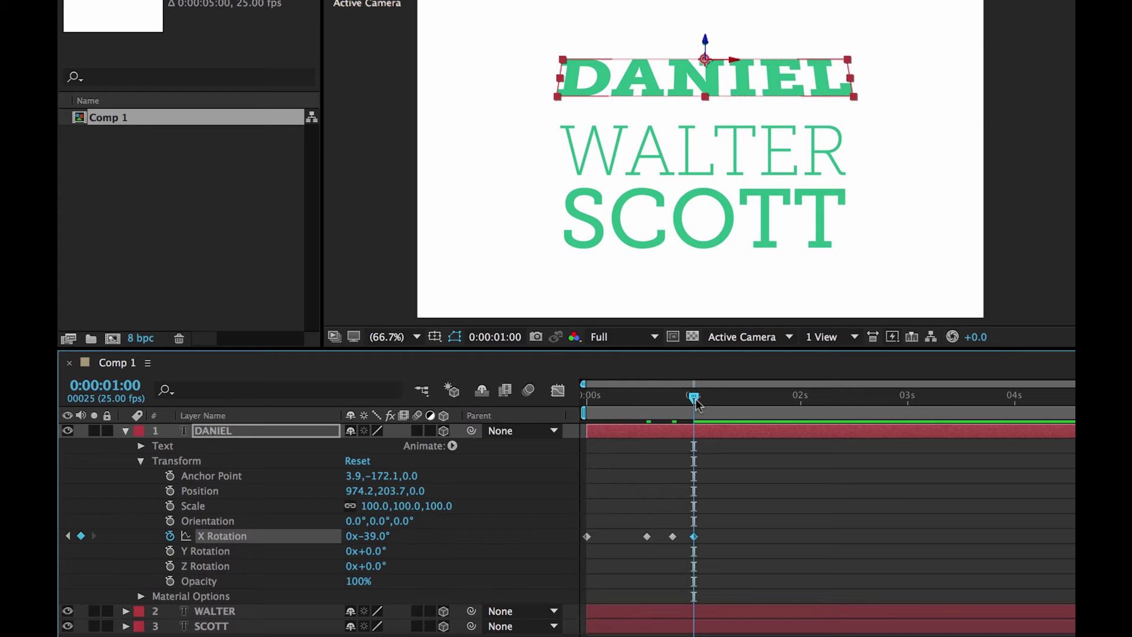
pyautogui.moveTo(694, 398); pyautogui.dragTo(707, 398)
pyautogui.moveTo(380, 541); pyautogui.dragTo(437, 529)
pyautogui.moveTo(707, 402); pyautogui.dragTo(721, 402)
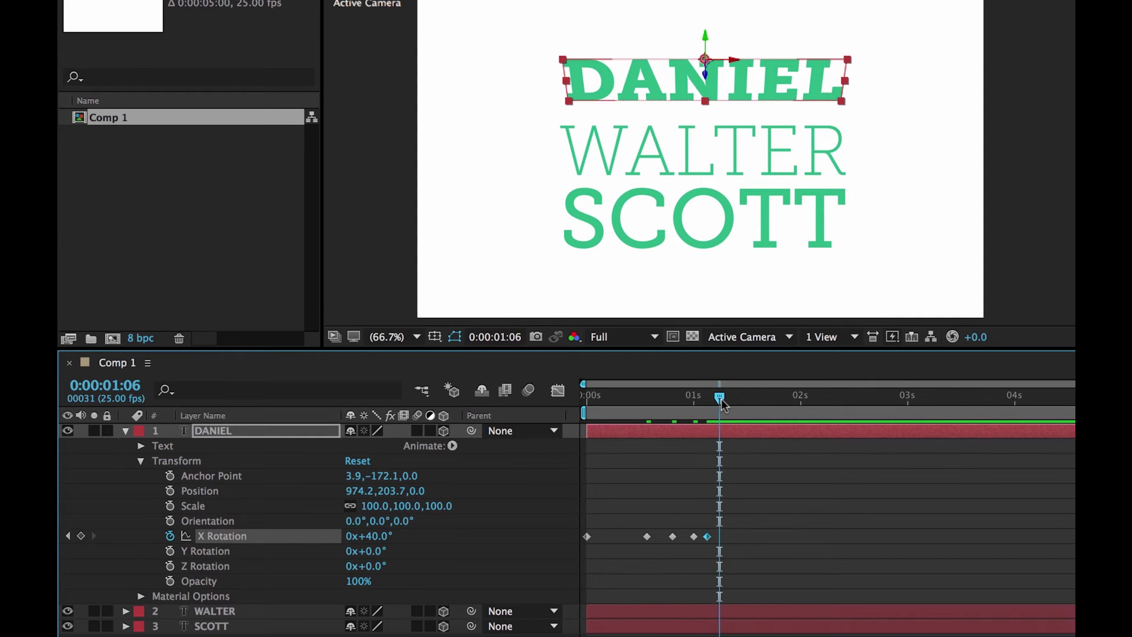
pyautogui.click(377, 535)
pyautogui.write('0')
pyautogui.press('Return')
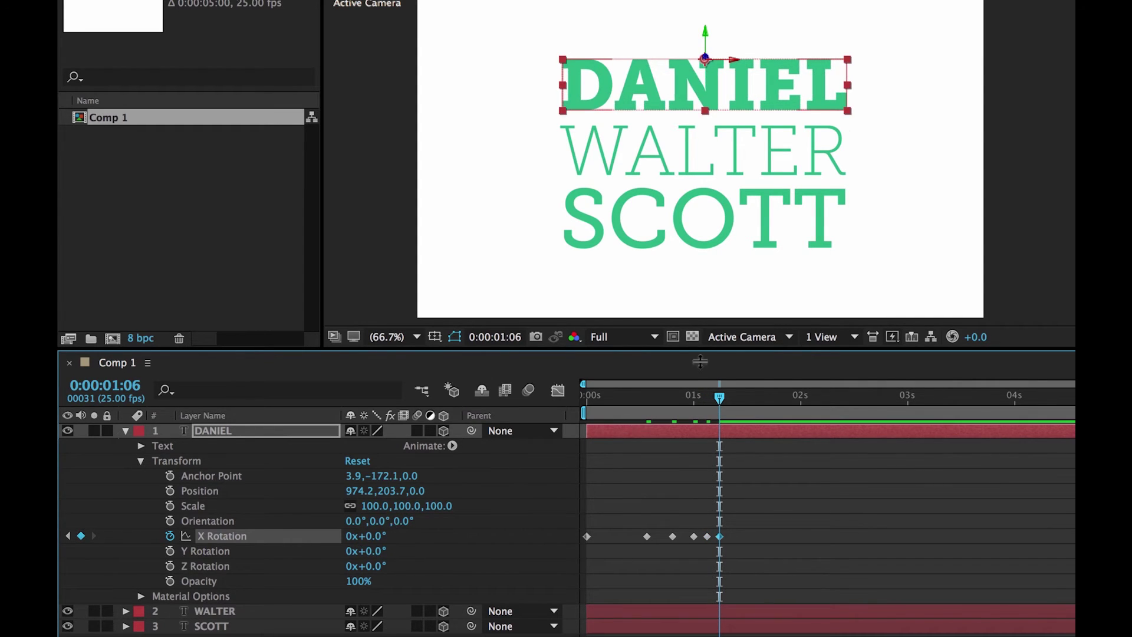
# - Give DANIEL's six X Rotation keyframes 75% incoming and outgoing influence with Keyframe Velocity
pyautogui.moveTo(727, 395); pyautogui.dragTo(567, 403)
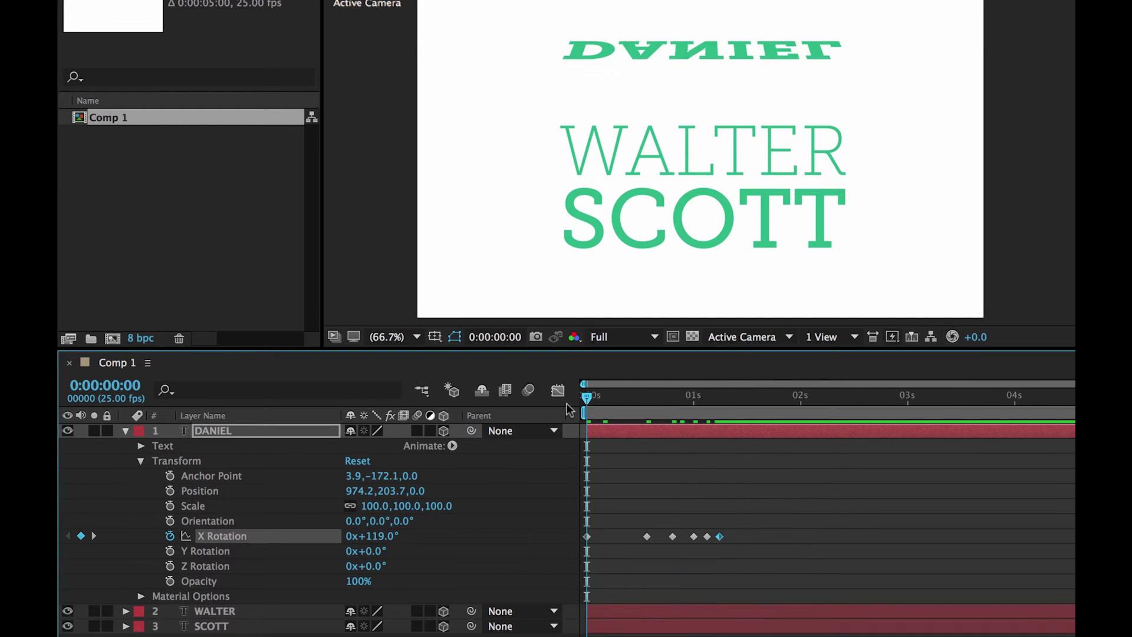
pyautogui.press('space')
pyautogui.press('space')
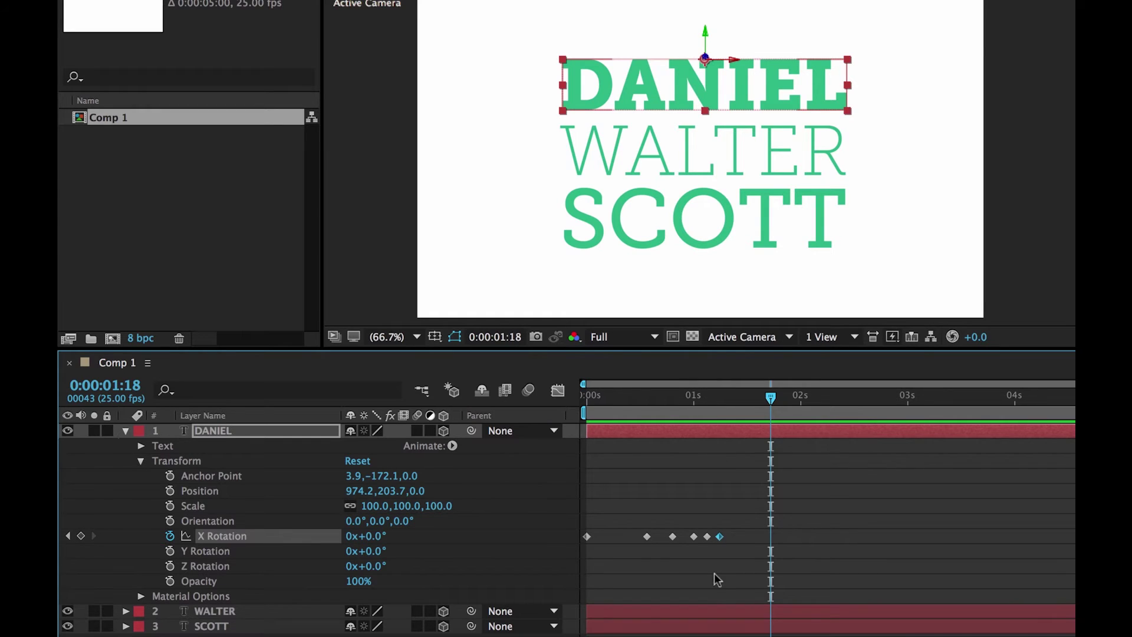
pyautogui.moveTo(737, 520); pyautogui.dragTo(581, 562)
pyautogui.rightClick(648, 538)
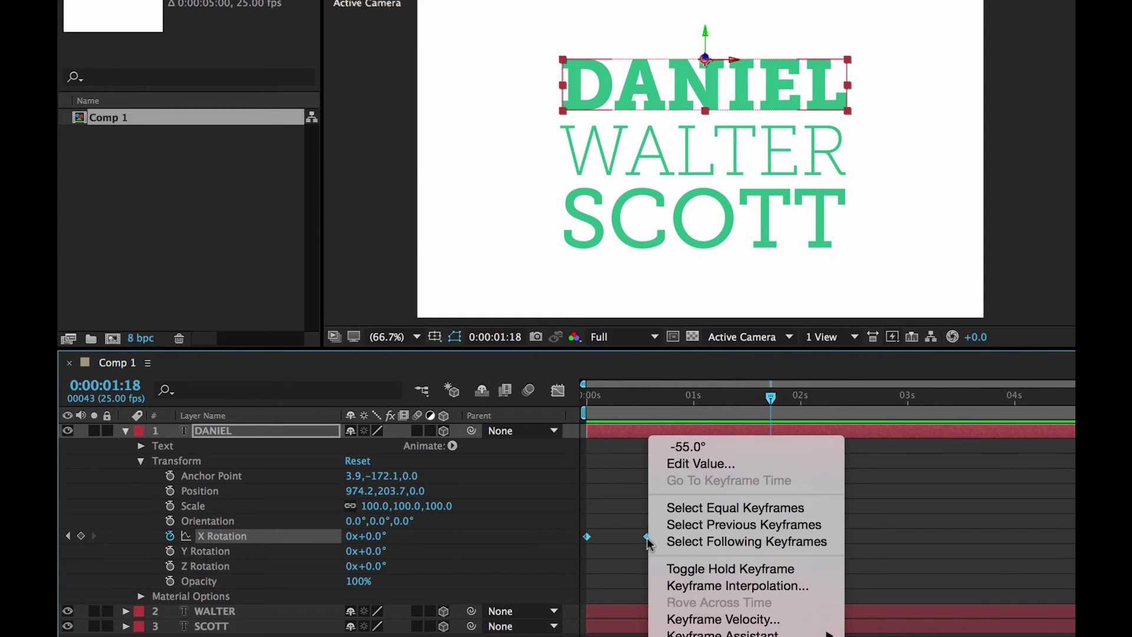
pyautogui.click(733, 620)
pyautogui.click(194, 92)
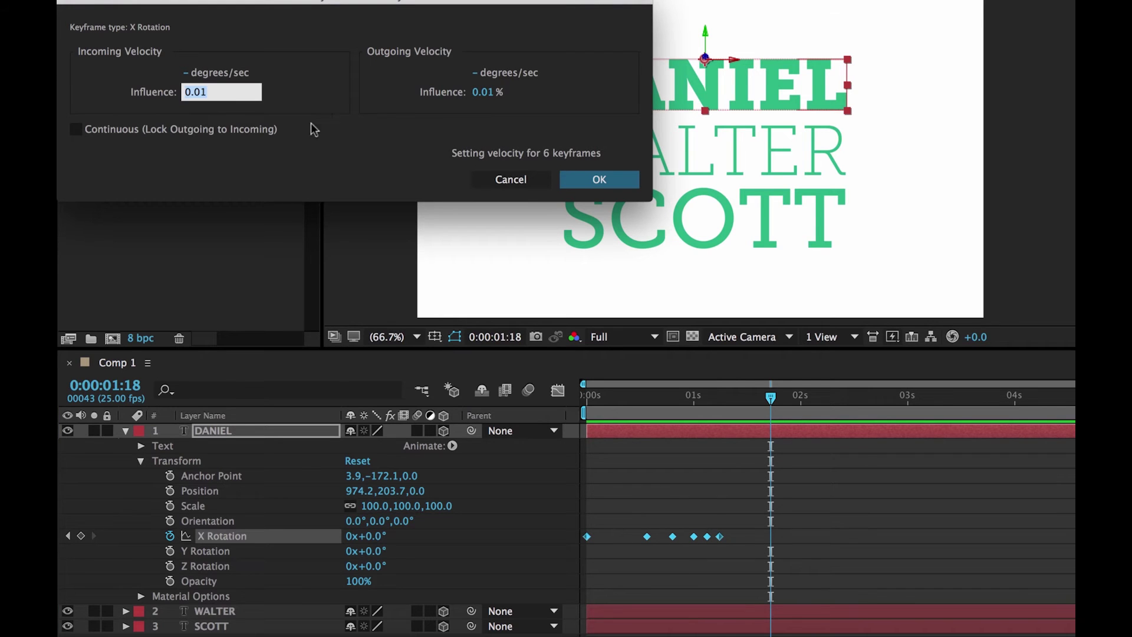
pyautogui.write('75')
pyautogui.press('Tab')
pyautogui.write('75')
pyautogui.press('Return')
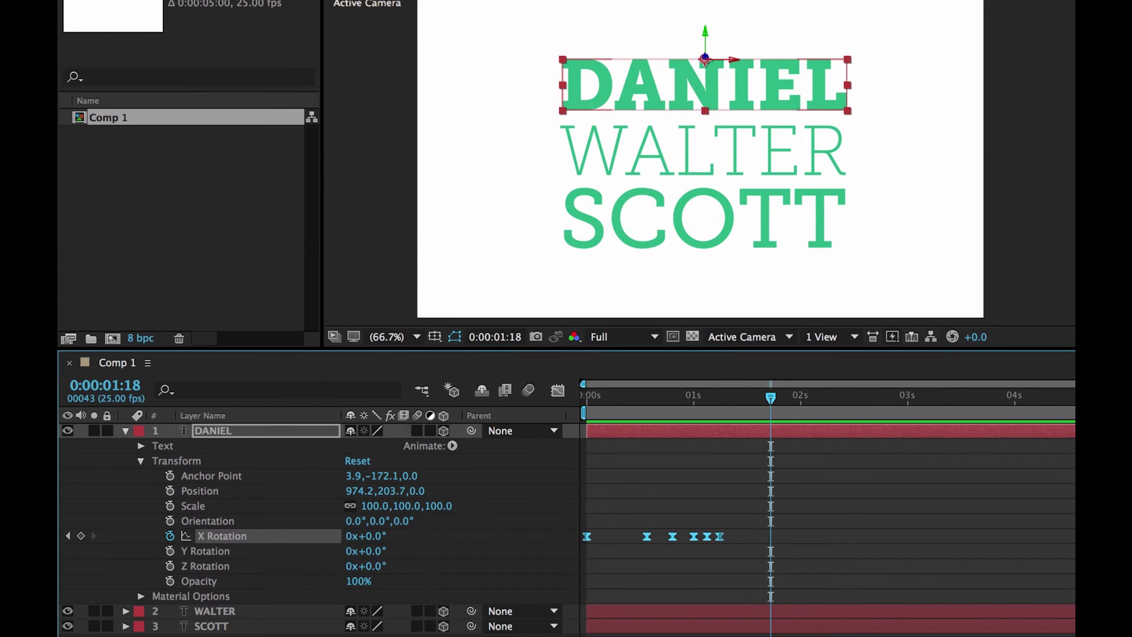
# - Preview DANIEL's eased swing from the start twice, then show only its Scale property
pyautogui.moveTo(693, 397); pyautogui.dragTo(490, 392)
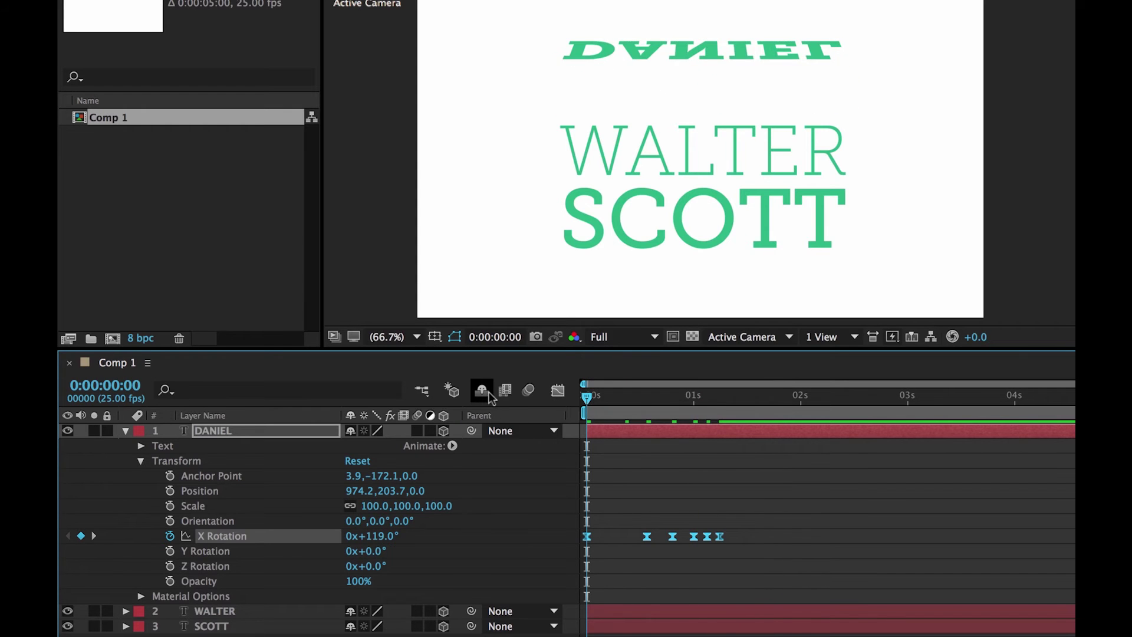
pyautogui.press('space')
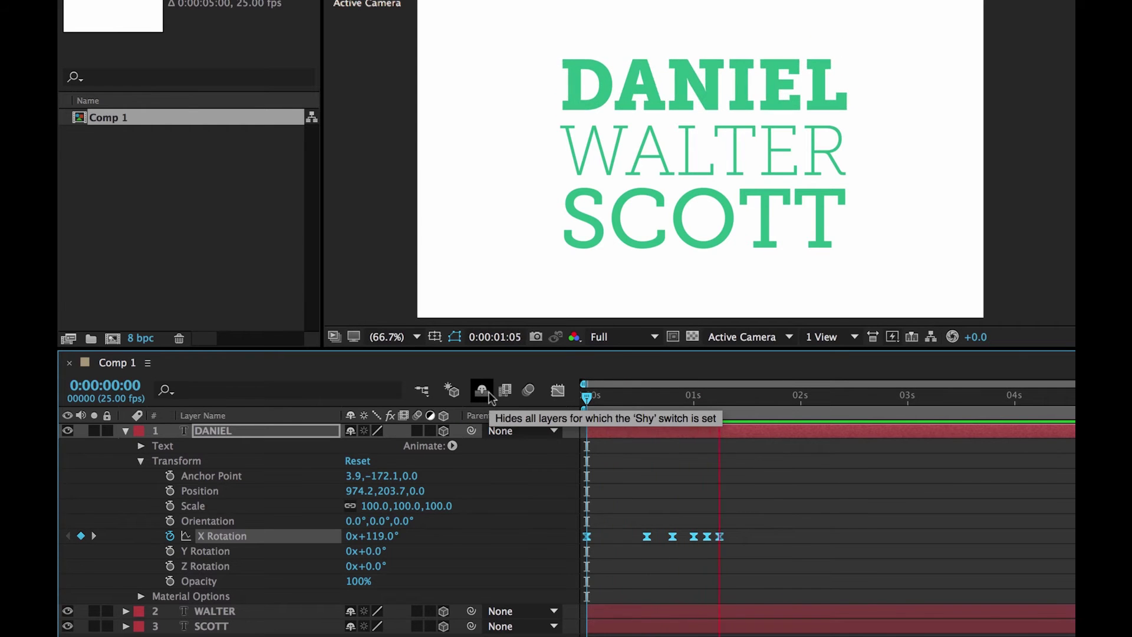
pyautogui.press('space')
pyautogui.moveTo(681, 397); pyautogui.dragTo(568, 399)
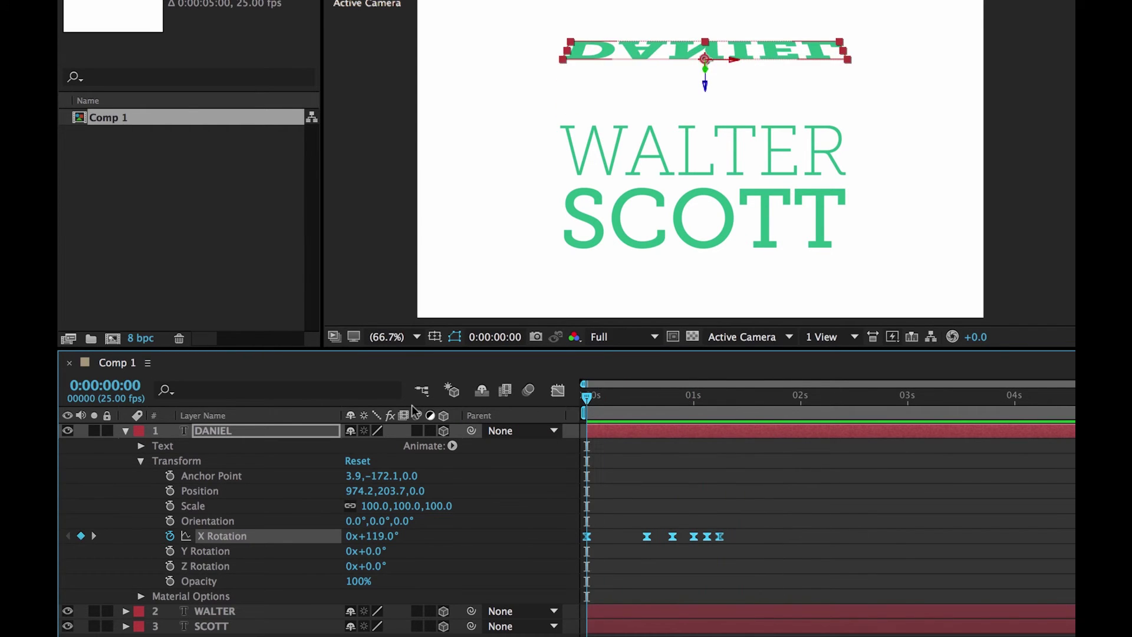
pyautogui.press('space')
pyautogui.press('space')
pyautogui.press('s')
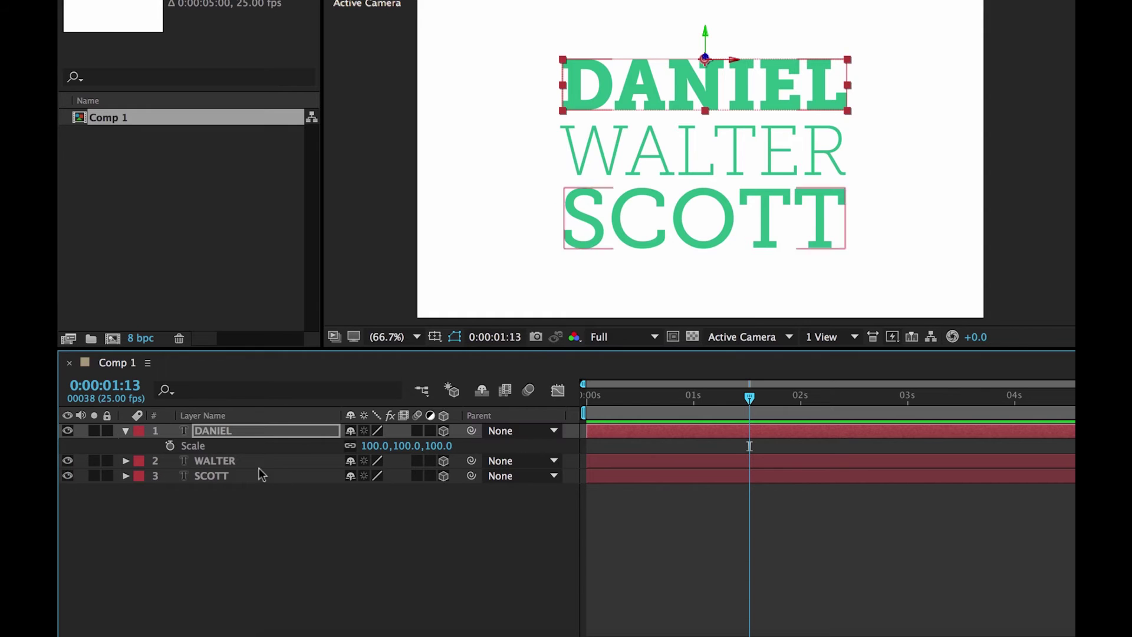
# - Expand DANIEL's properties at the start of the timeline and try selecting its keyframes
pyautogui.click(123, 430)
pyautogui.click(122, 431)
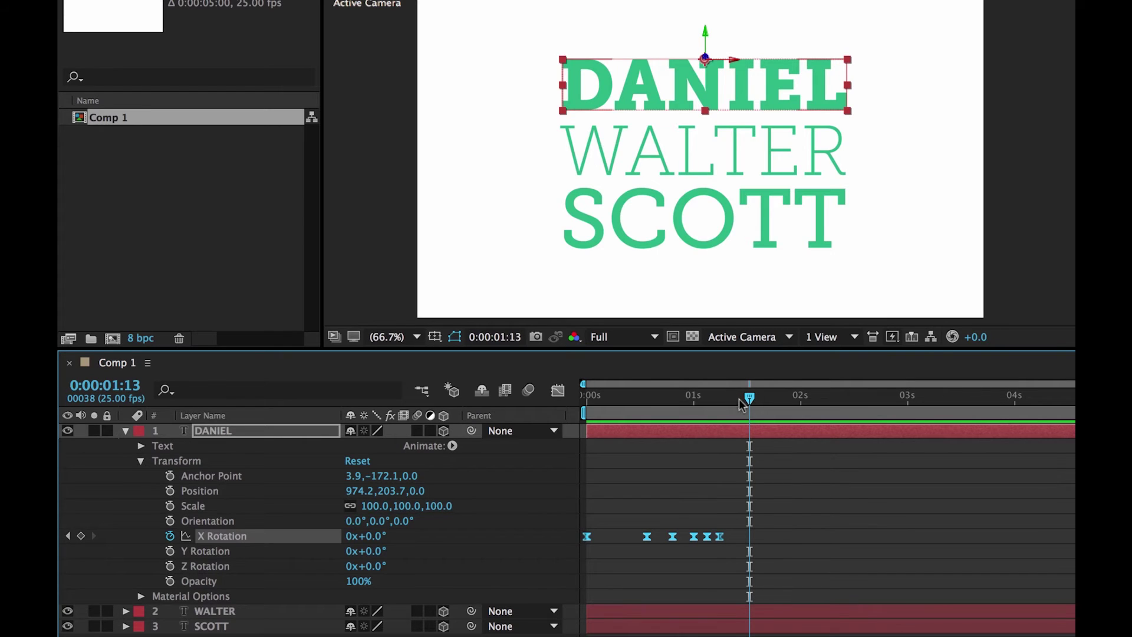
pyautogui.moveTo(750, 403); pyautogui.dragTo(524, 415)
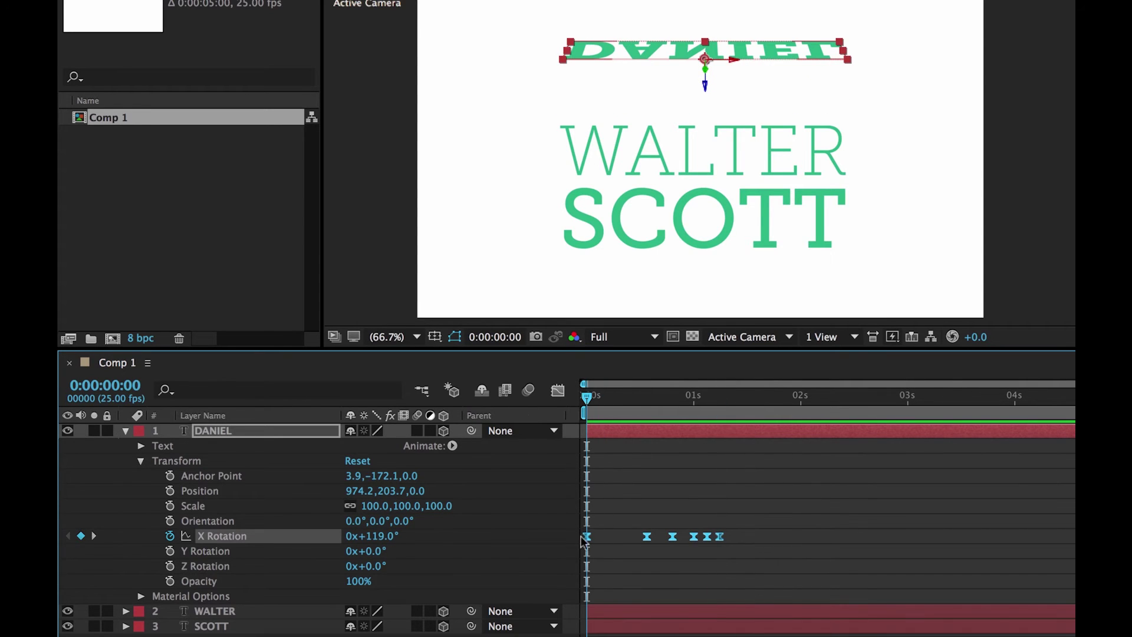
pyautogui.click(703, 547)
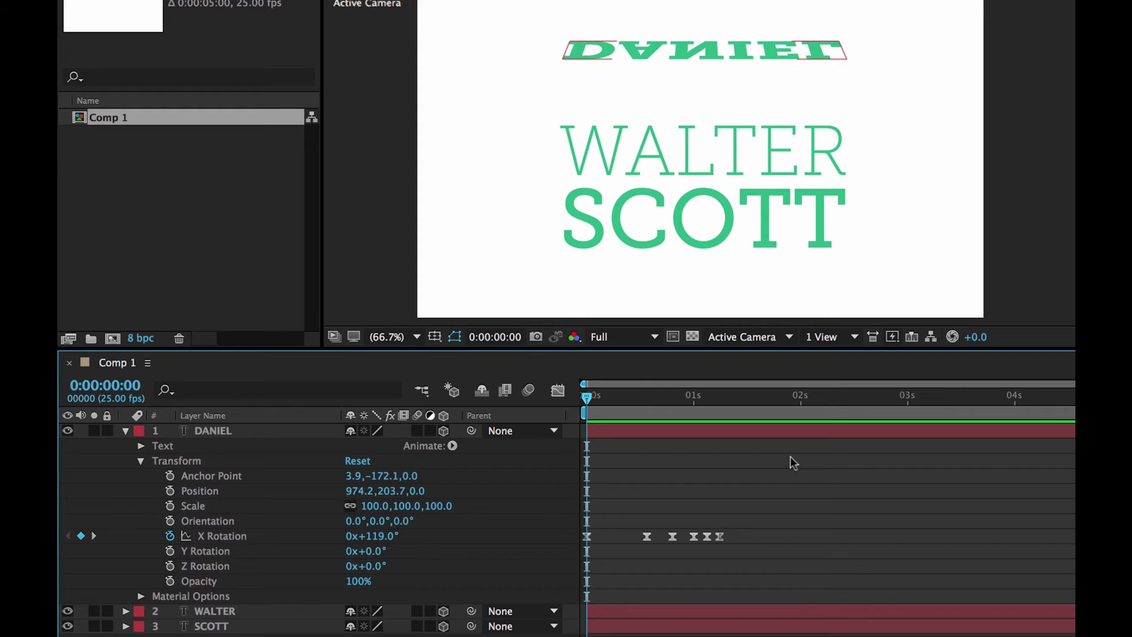
pyautogui.moveTo(792, 462); pyautogui.dragTo(593, 594)
pyautogui.moveTo(808, 455); pyautogui.dragTo(590, 594)
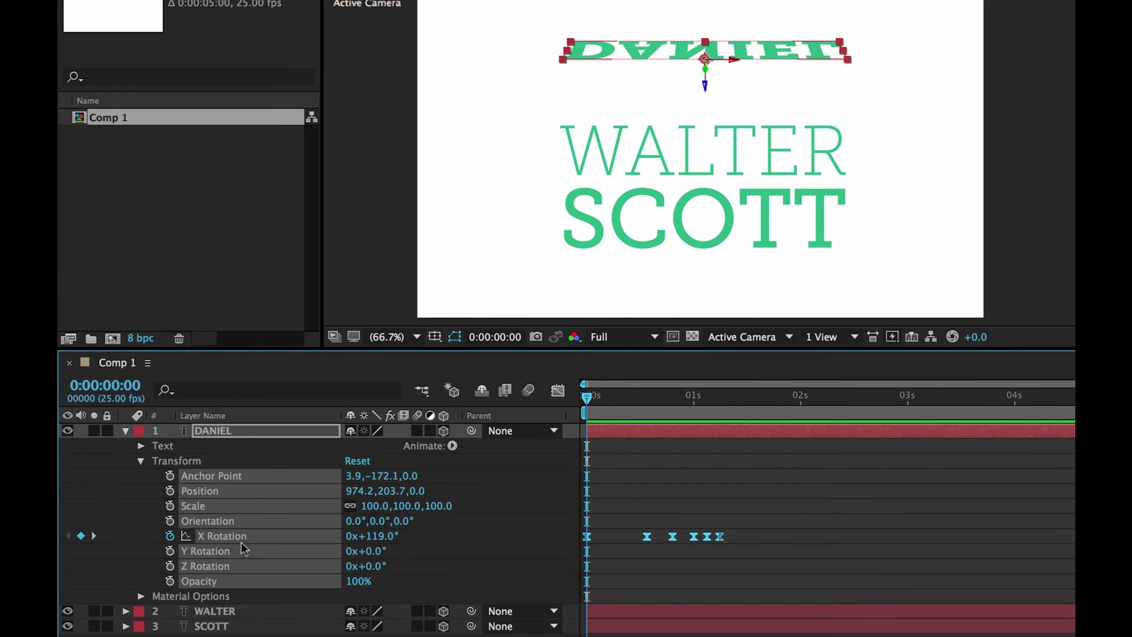
pyautogui.click(691, 543)
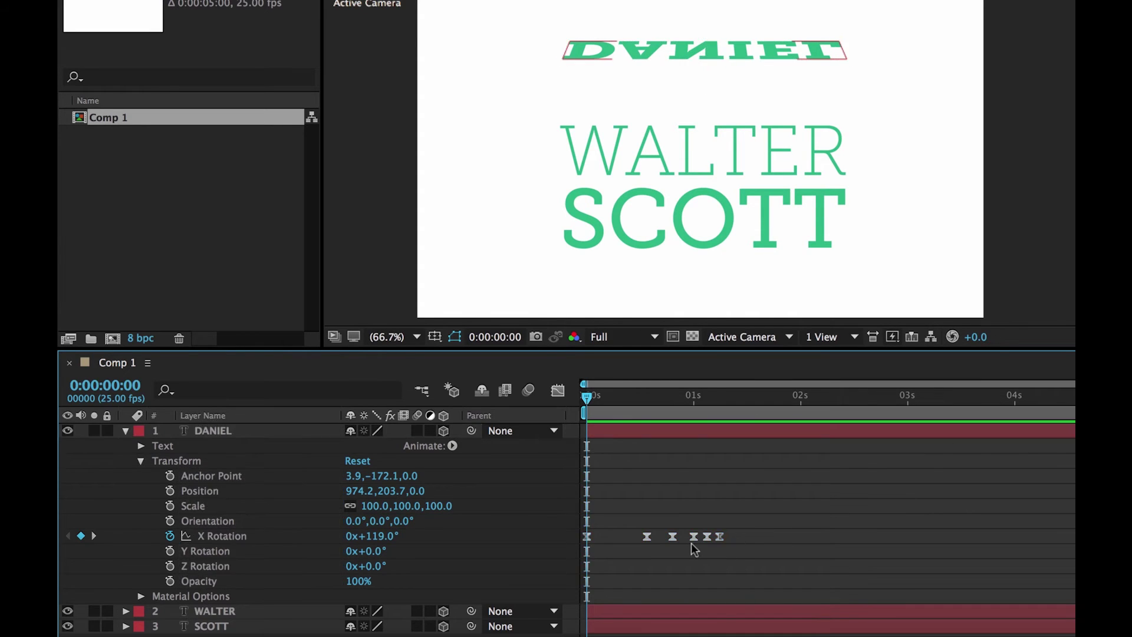
pyautogui.moveTo(740, 536); pyautogui.dragTo(573, 554)
pyautogui.click(765, 545)
# - Select all of DANIEL's X Rotation keyframes and copy them with Edit > Copy
pyautogui.click(229, 537)
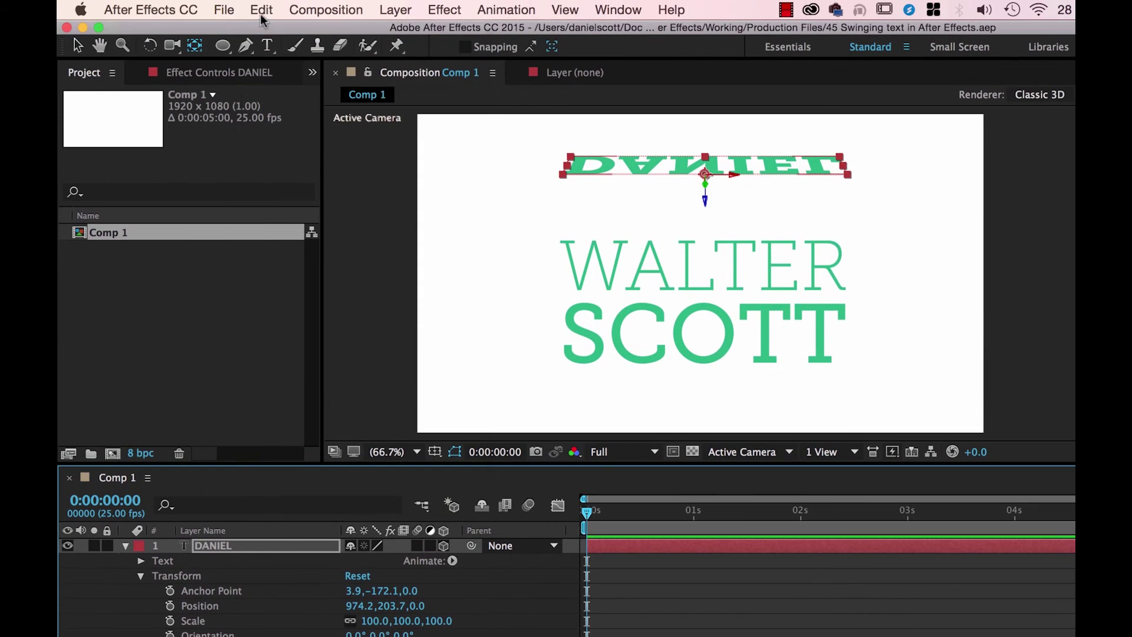
pyautogui.click(261, 9)
pyautogui.click(277, 110)
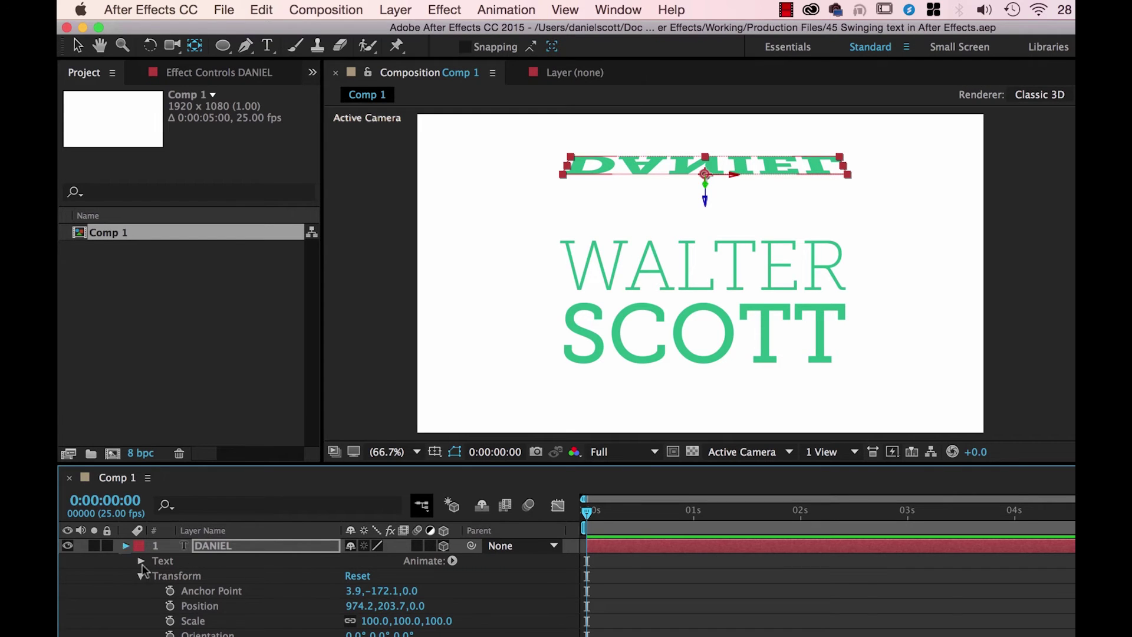
pyautogui.click(126, 545)
# - Paste DANIEL's X Rotation keyframes onto WALTER and SCOTT, then preview all three swinging
pyautogui.click(645, 559)
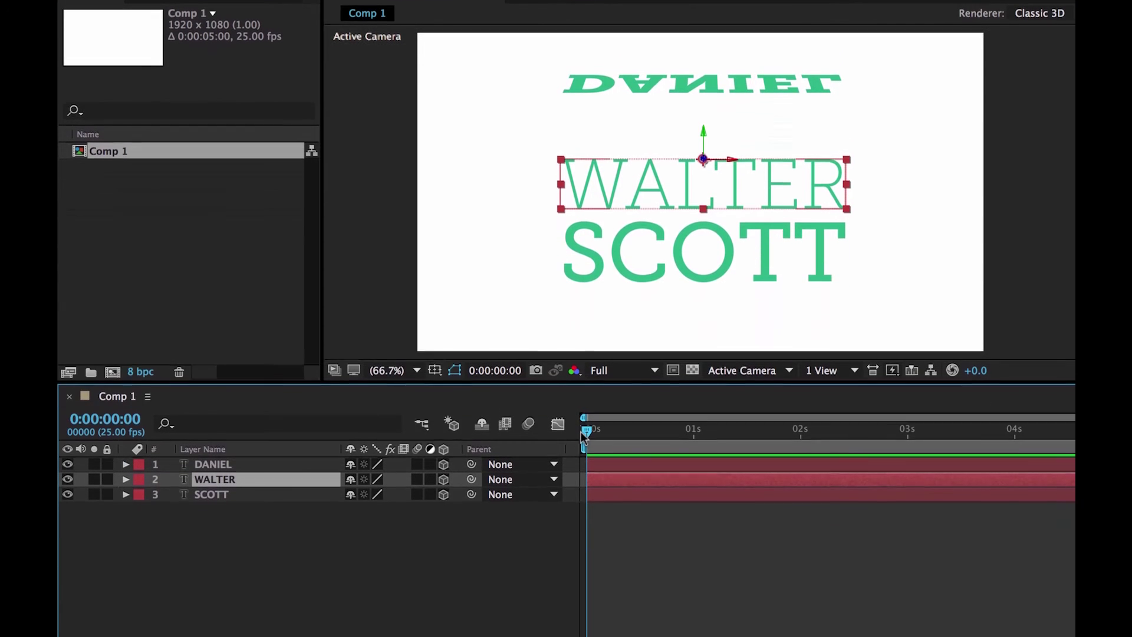
pyautogui.hotkey('ctrl', 'v')
pyautogui.click(622, 467)
pyautogui.hotkey('ctrl', 'v')
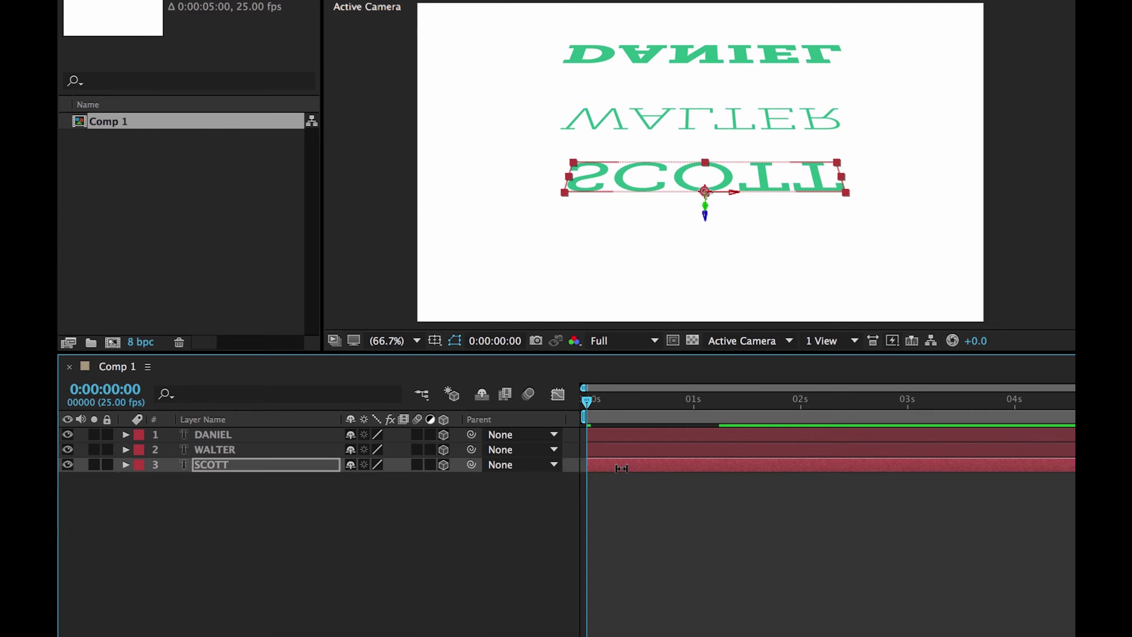
pyautogui.press('space')
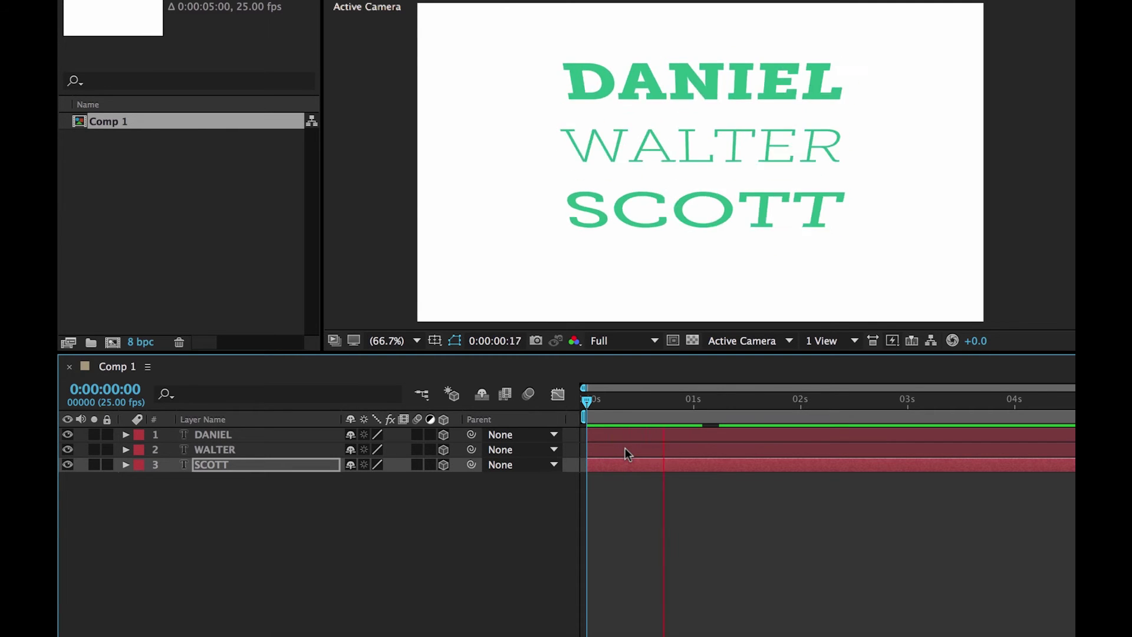
pyautogui.moveTo(935, 400); pyautogui.dragTo(557, 398)
pyautogui.press('space')
pyautogui.press('space')
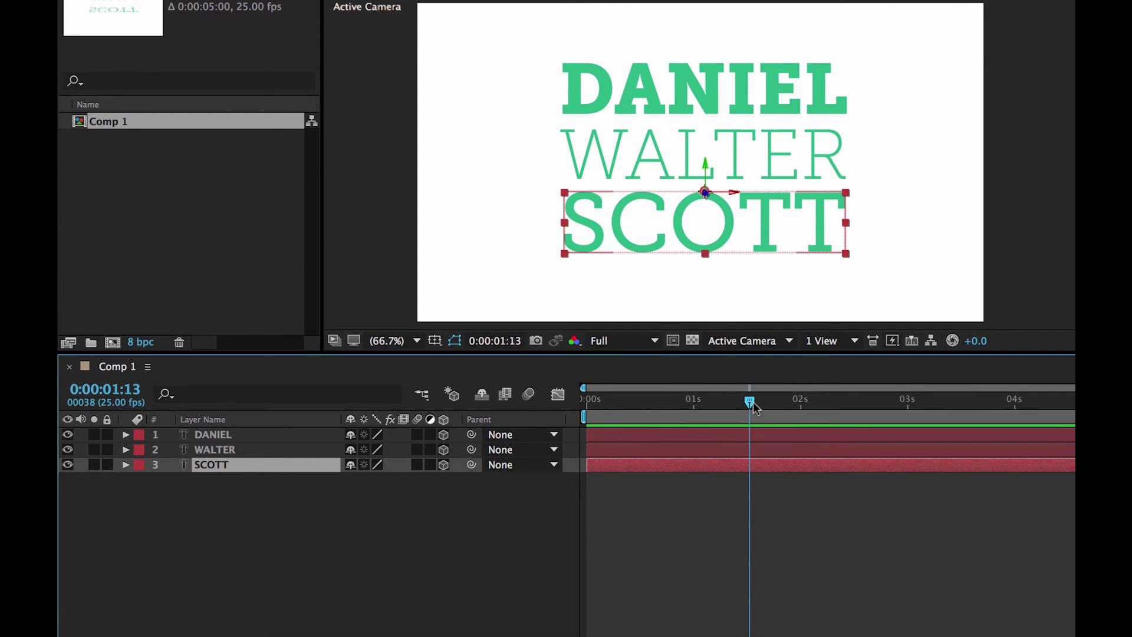
pyautogui.moveTo(737, 405); pyautogui.dragTo(959, 407)
# - Set WALTER's parent to DANIEL and SCOTT's parent to WALTER
pyautogui.click(974, 403)
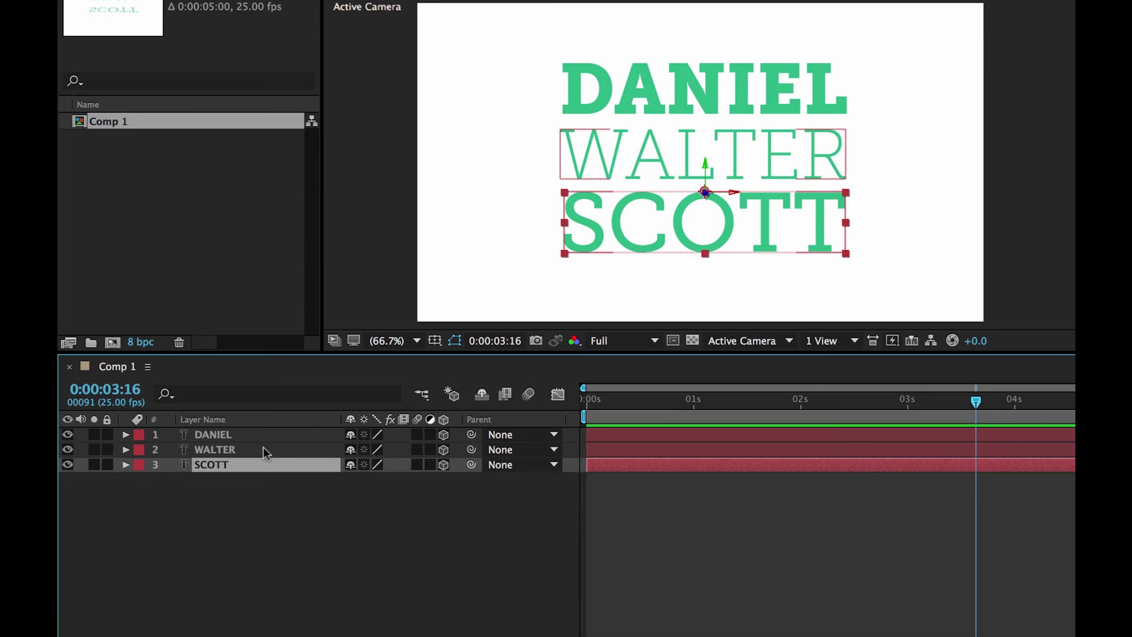
pyautogui.click(201, 450)
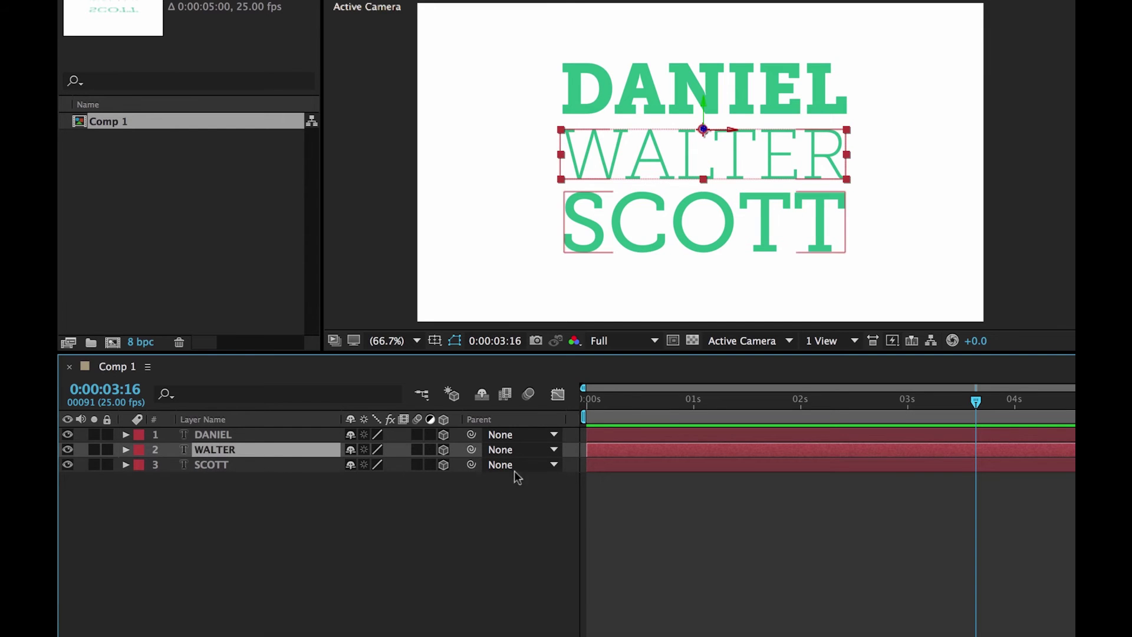
pyautogui.click(534, 450)
pyautogui.click(543, 529)
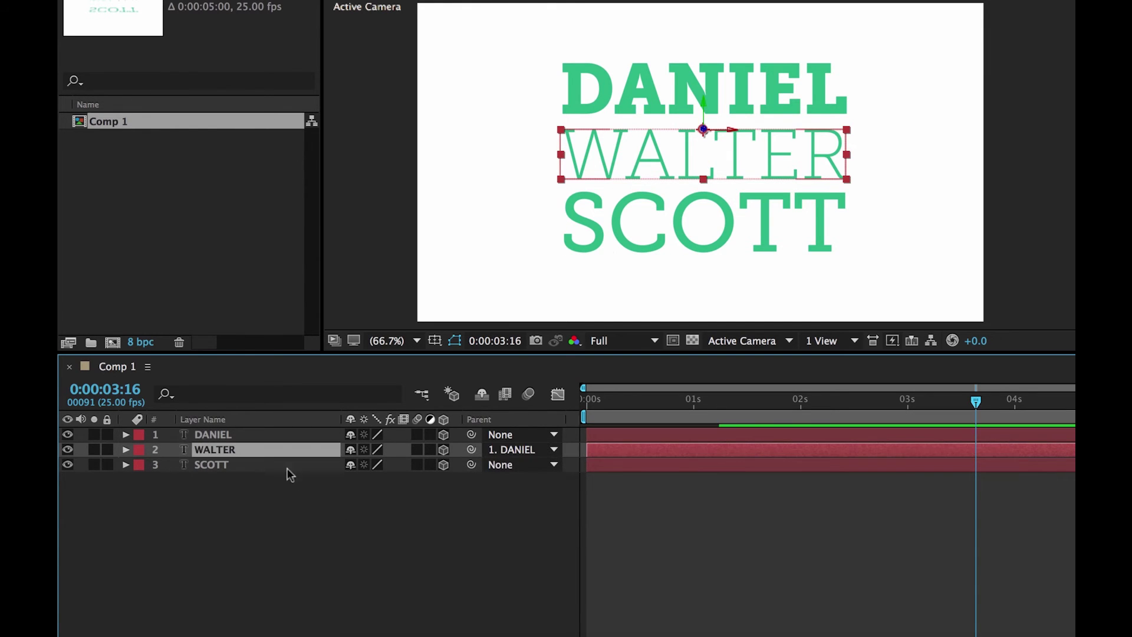
pyautogui.click(230, 465)
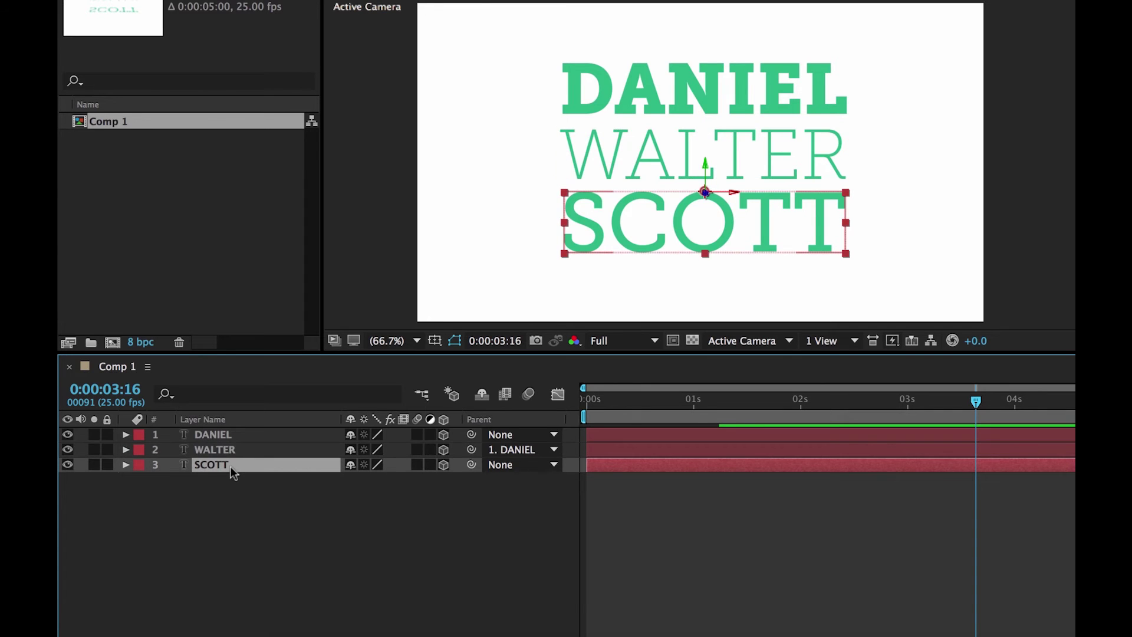
pyautogui.click(537, 467)
pyautogui.click(550, 524)
# - Preview the parented swing, then reveal the animated properties of all three name layers
pyautogui.moveTo(705, 407); pyautogui.dragTo(556, 398)
pyautogui.press('space')
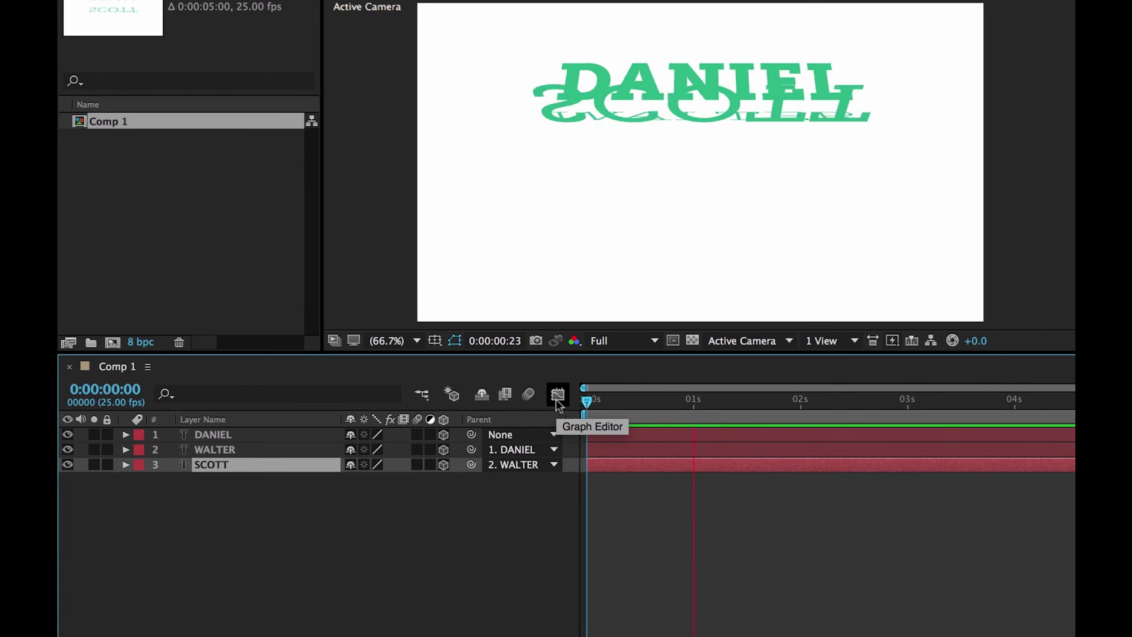
pyautogui.press('space')
pyautogui.keyDown('shift'); pyautogui.click(608, 449); pyautogui.keyUp('shift')
pyautogui.click(613, 438)
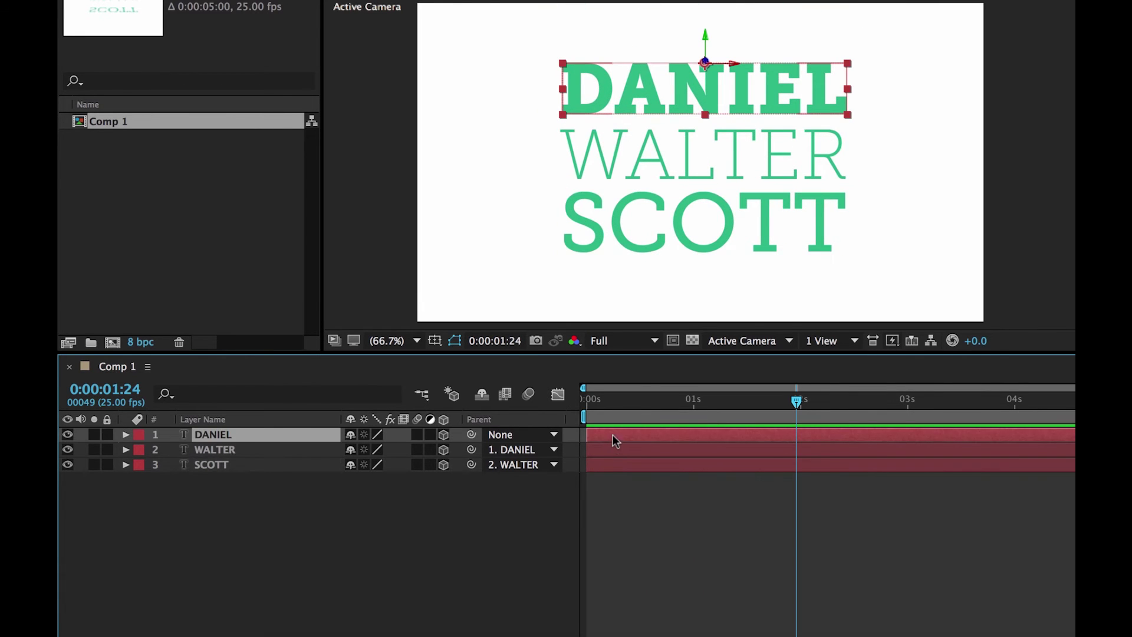
pyautogui.keyDown('shift'); pyautogui.click(613, 467); pyautogui.keyUp('shift')
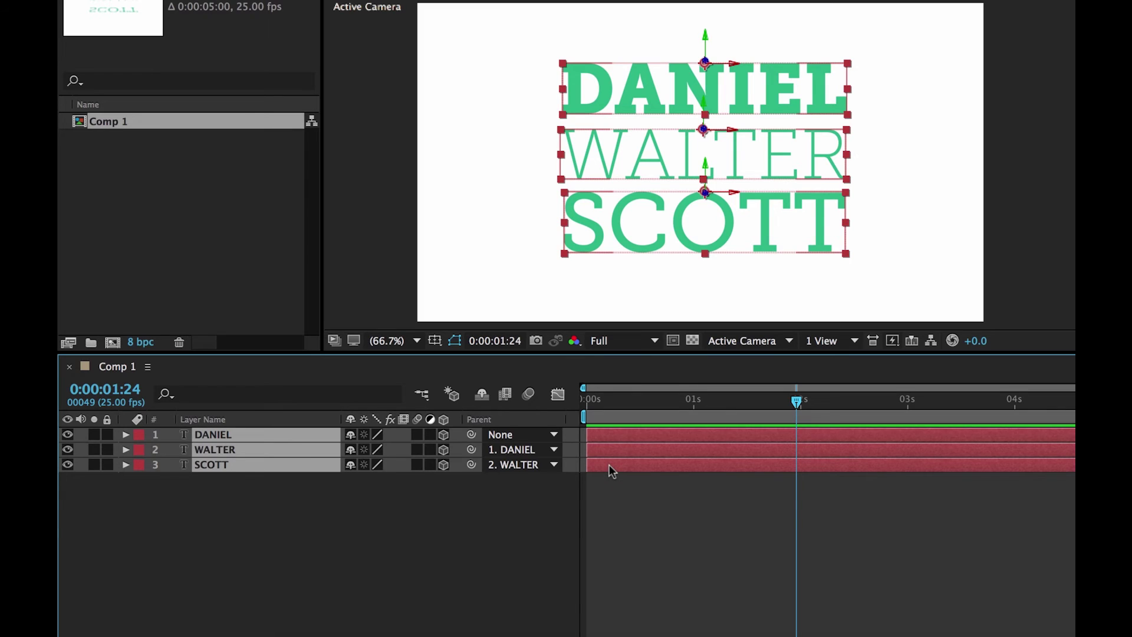
pyautogui.press('u')
pyautogui.press('u')
# - Scrub back through the swing and return to the first frame with WALTER selected
pyautogui.click(338, 521)
pyautogui.moveTo(779, 401); pyautogui.dragTo(755, 425)
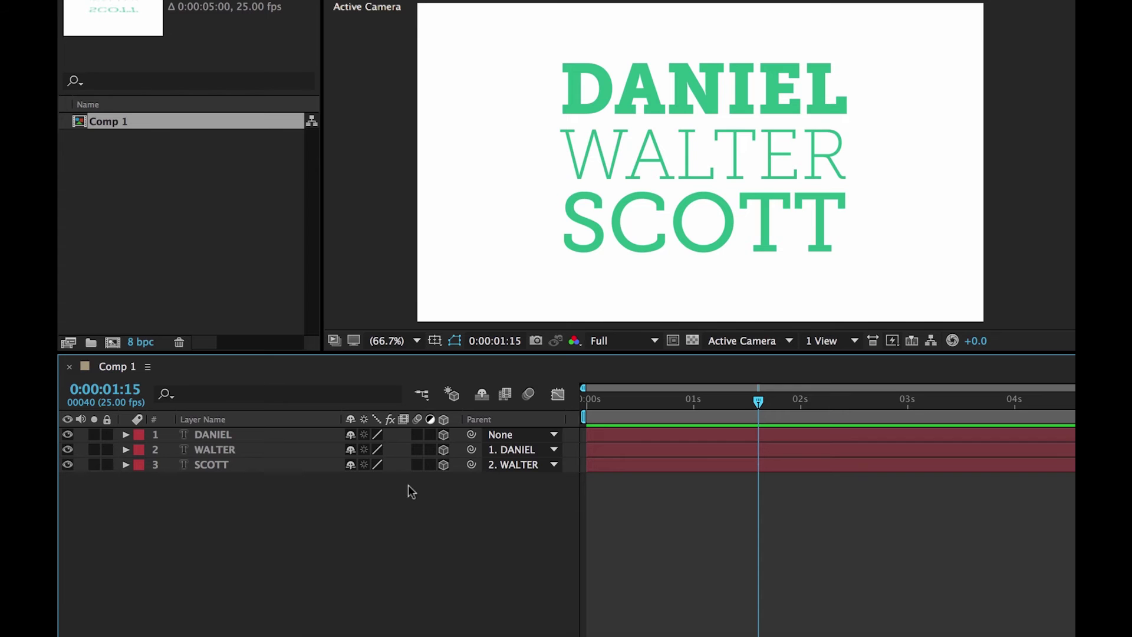
pyautogui.click(653, 451)
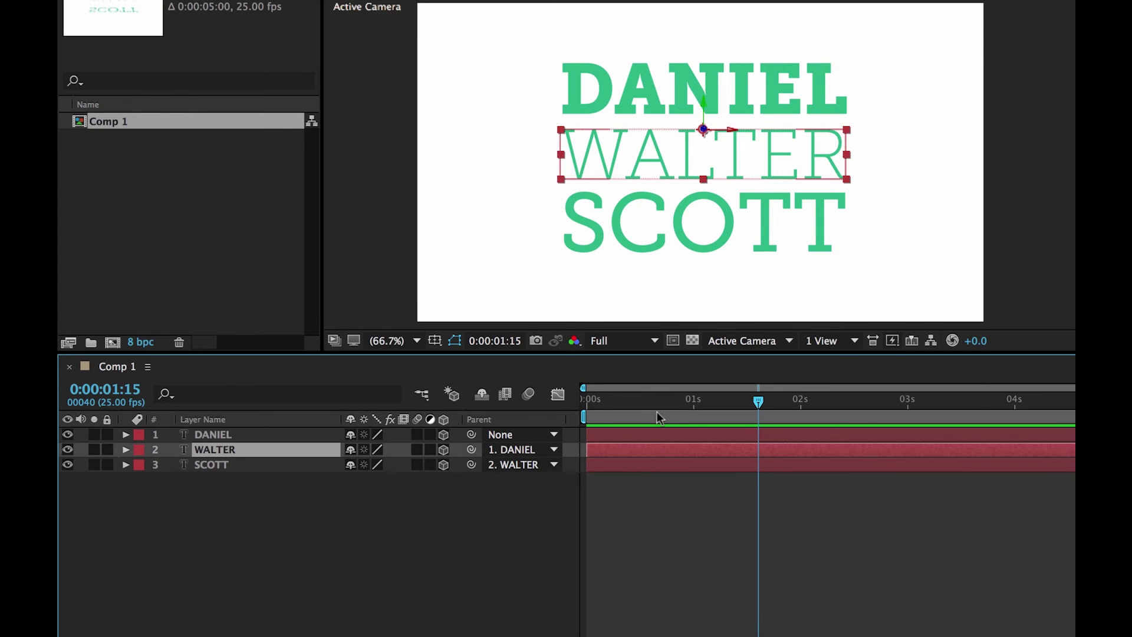
pyautogui.moveTo(667, 405)
pyautogui.mouseDown()
pyautogui.moveTo(556, 405)
pyautogui.moveTo(677, 423)
pyautogui.mouseUp()
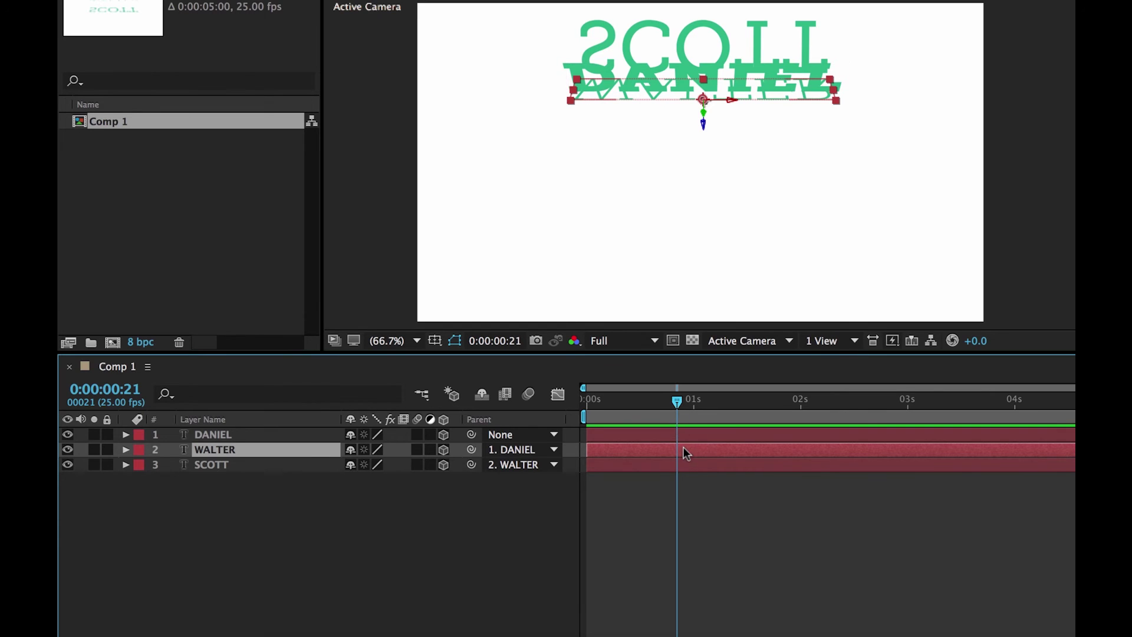
# - Select all three layers and remove SCOTT's and WALTER's parent links
pyautogui.hotkey('ctrl', 'a')
pyautogui.press('k')
pyautogui.click(543, 468)
pyautogui.click(513, 439)
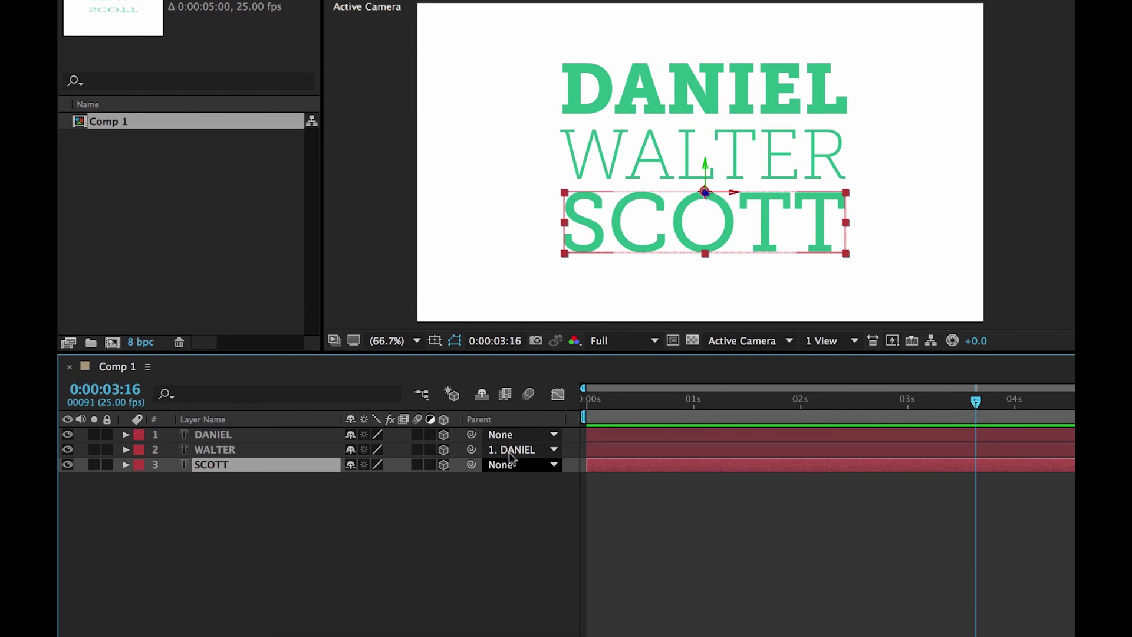
pyautogui.click(508, 451)
pyautogui.click(508, 437)
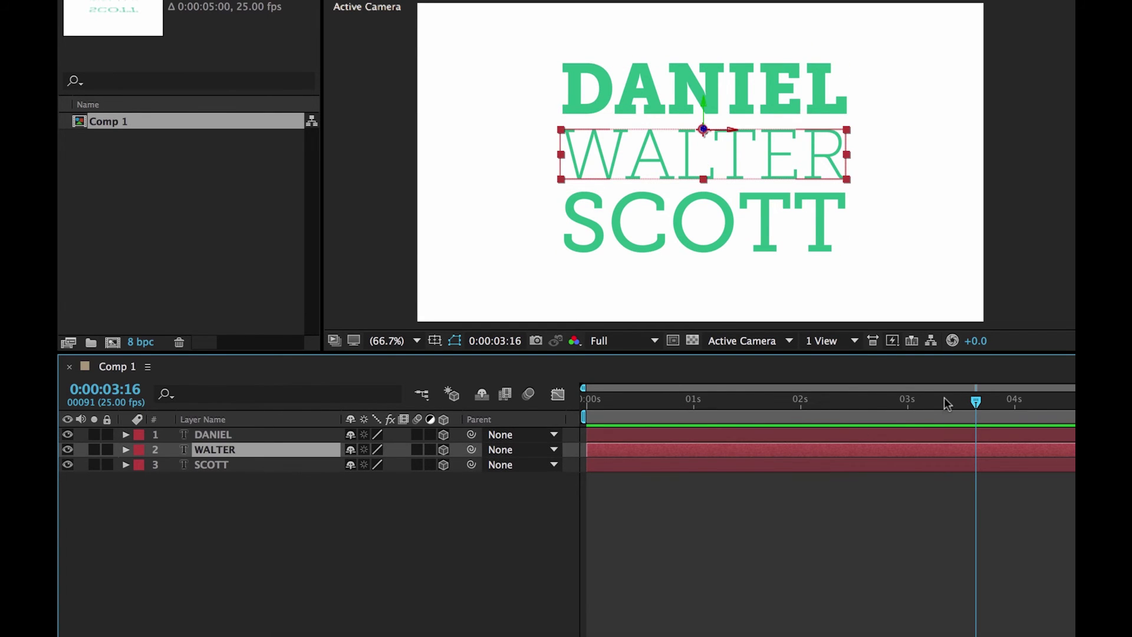
# - From the first frame, parent WALTER to DANIEL and SCOTT to WALTER, then preview
pyautogui.moveTo(918, 399); pyautogui.dragTo(525, 405)
pyautogui.click(432, 513)
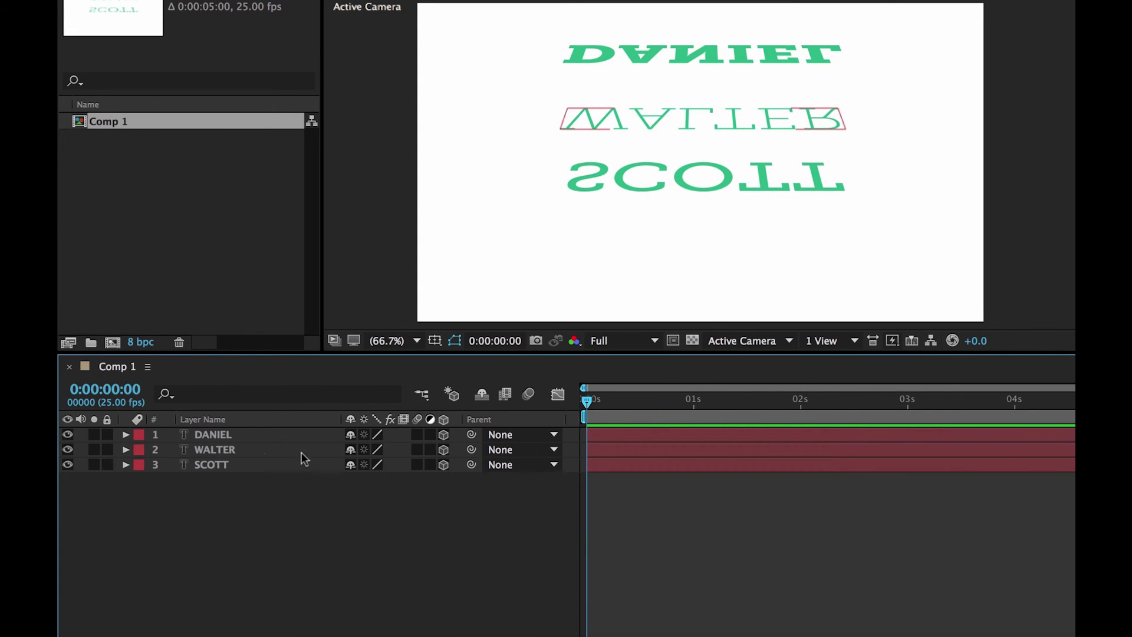
pyautogui.click(531, 451)
pyautogui.click(554, 497)
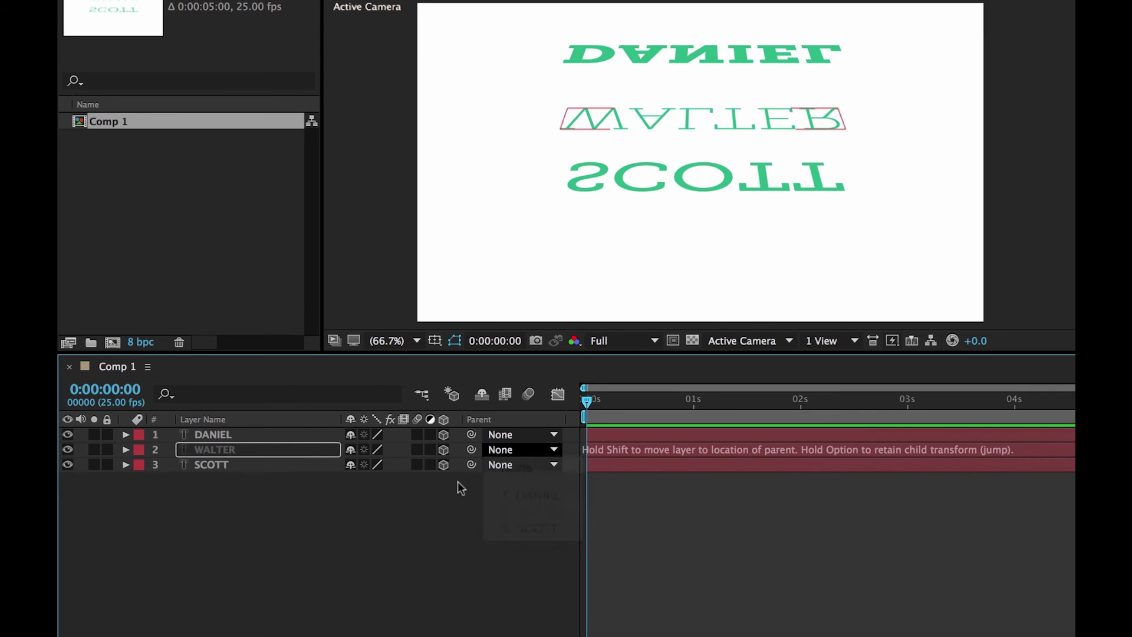
pyautogui.click(359, 468)
pyautogui.click(506, 466)
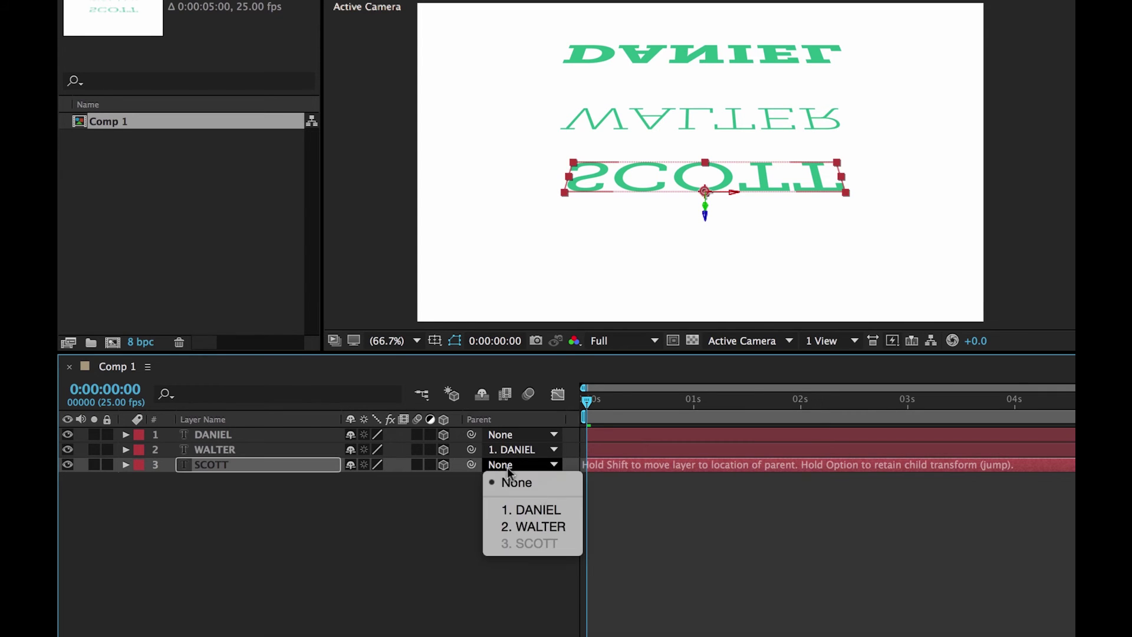
pyautogui.click(550, 525)
pyautogui.press('space')
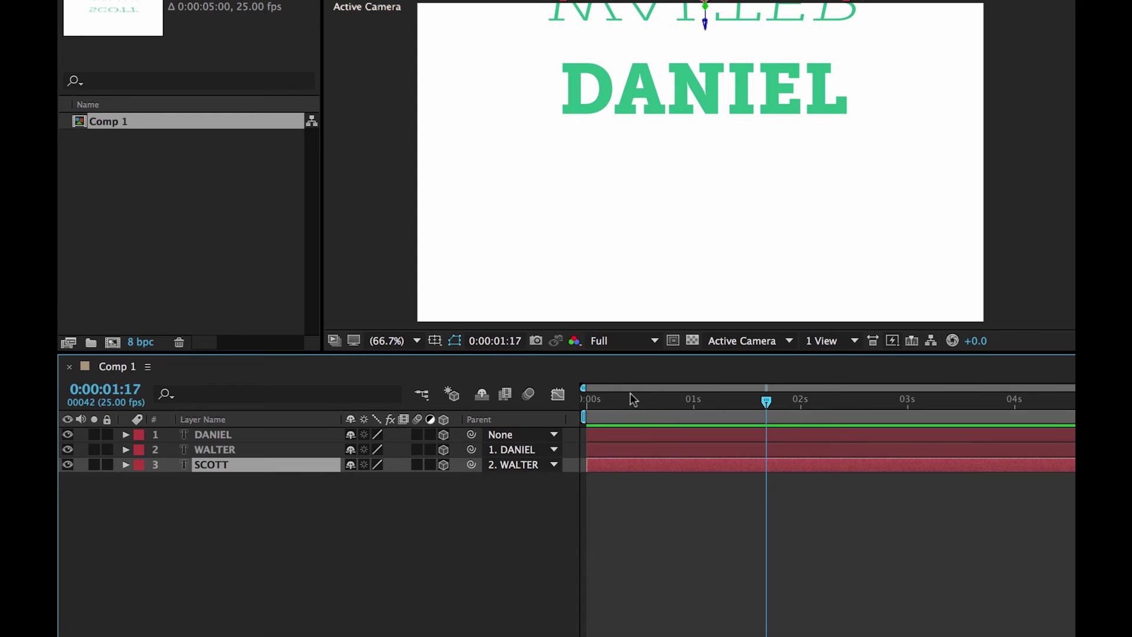
# - Undo the two parent links, redo them, then undo them again
pyautogui.press('space')
pyautogui.hotkey('ctrl', 'z')
pyautogui.hotkey('ctrl', 'z')
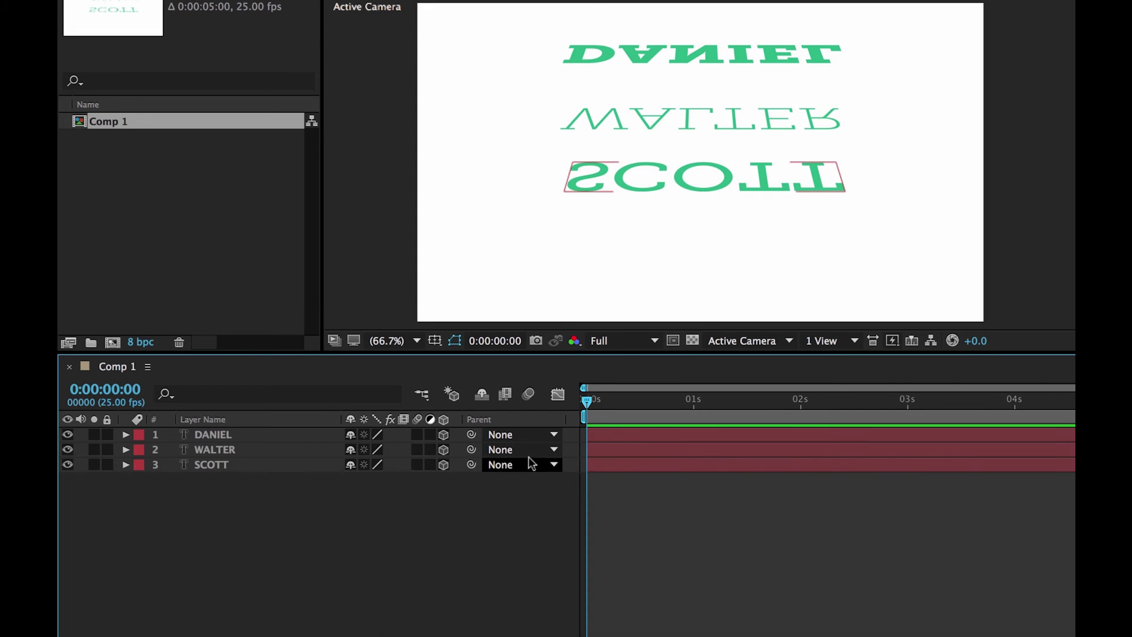
pyautogui.hotkey('ctrl', 'shift', 'z')
pyautogui.hotkey('ctrl', 'shift', 'z')
pyautogui.hotkey('ctrl', 'z')
pyautogui.hotkey('ctrl', 'z')
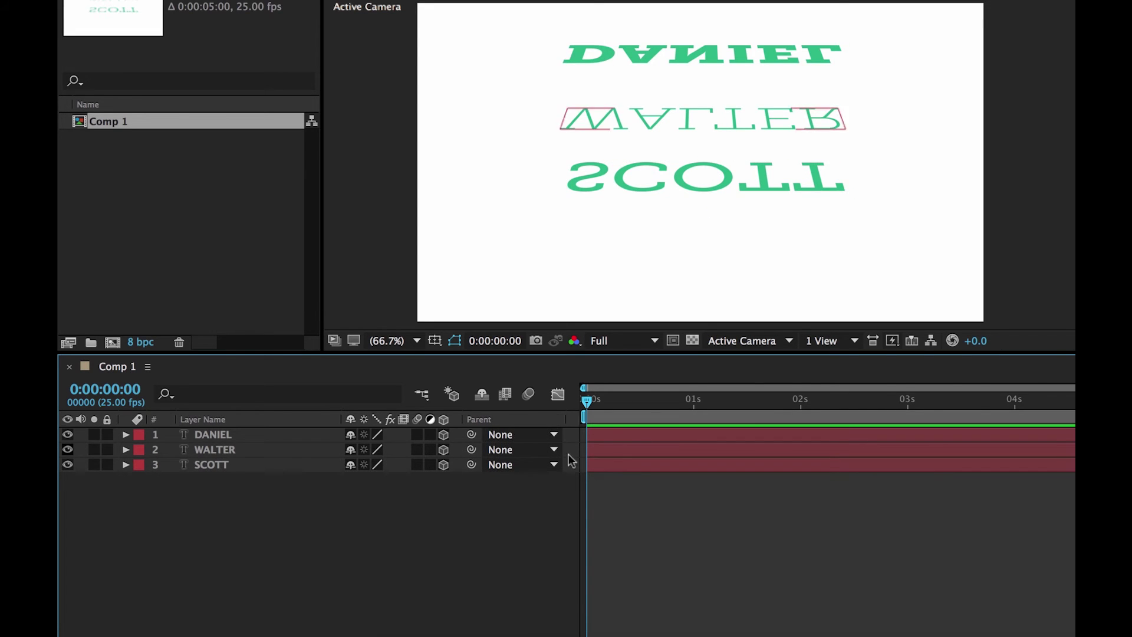
# - At 4 seconds, parent SCOTT to WALTER and WALTER to DANIEL, then preview
pyautogui.moveTo(635, 399); pyautogui.dragTo(1014, 402)
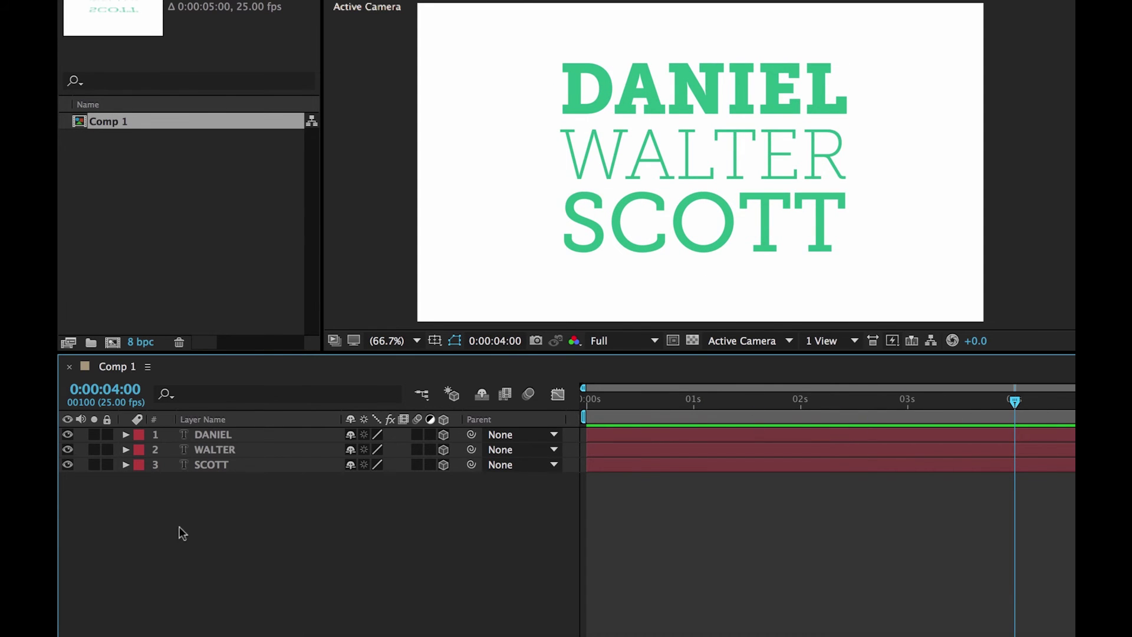
pyautogui.click(532, 463)
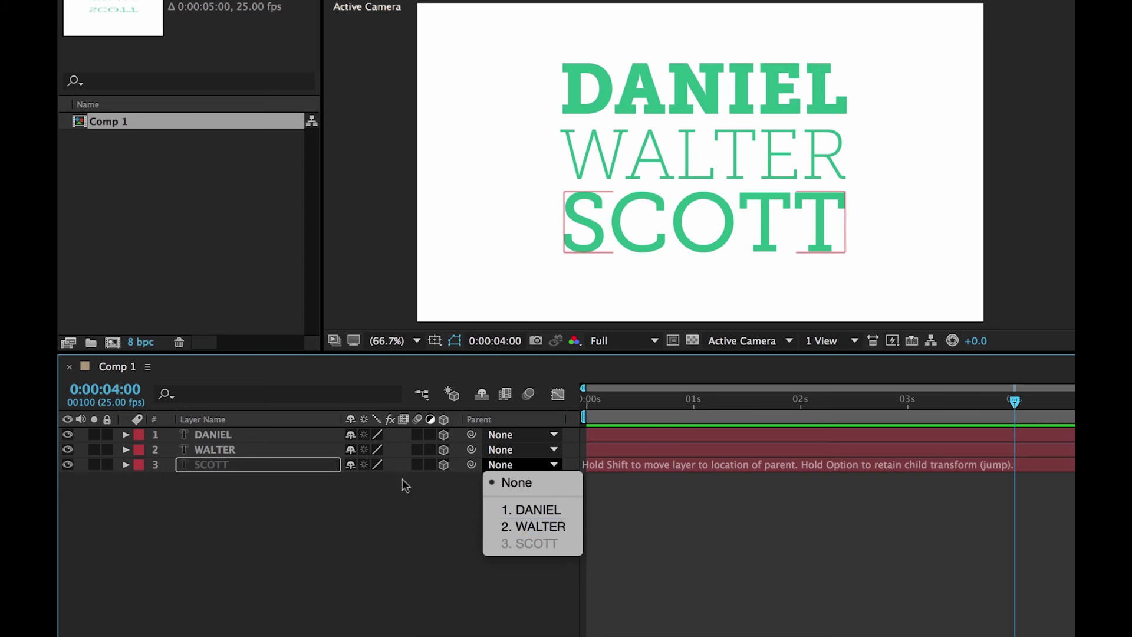
pyautogui.click(534, 526)
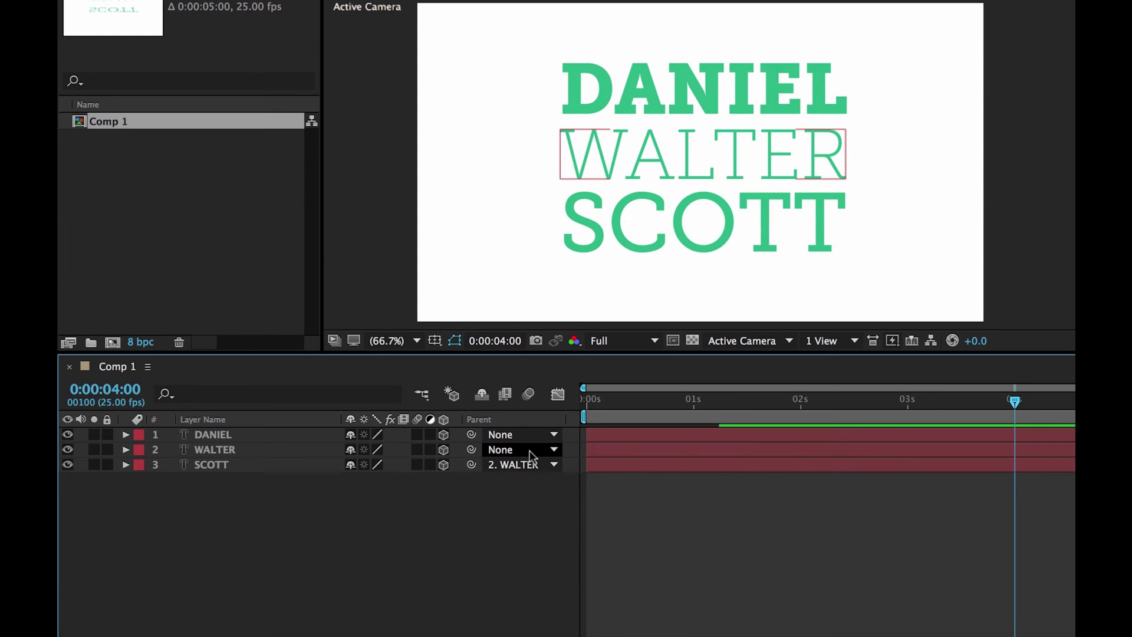
pyautogui.click(533, 449)
pyautogui.click(557, 499)
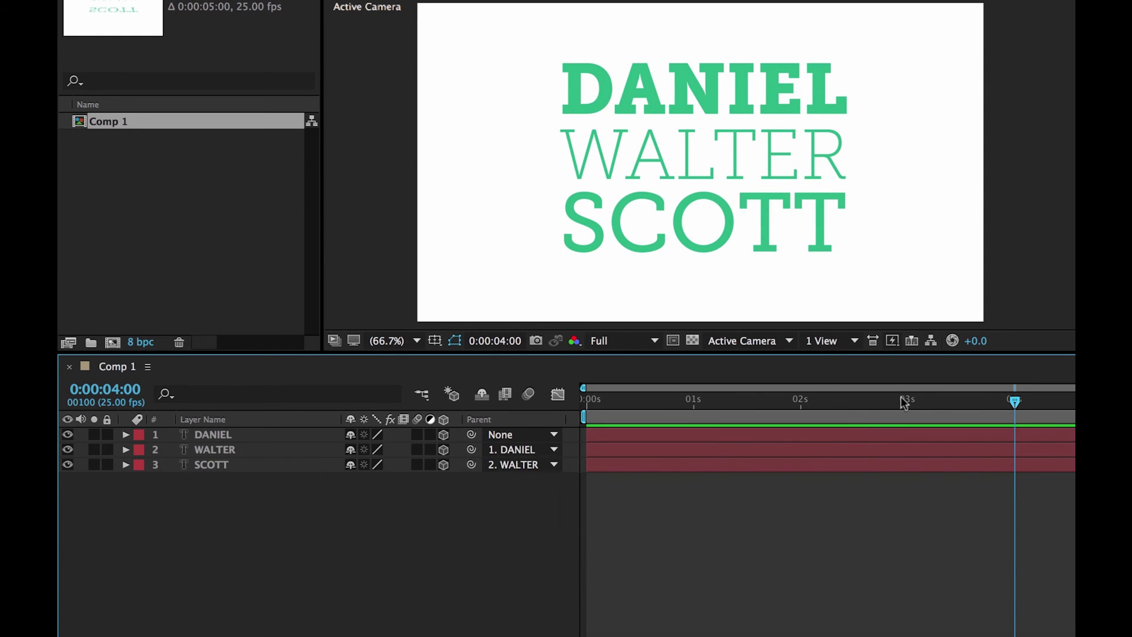
pyautogui.press('space')
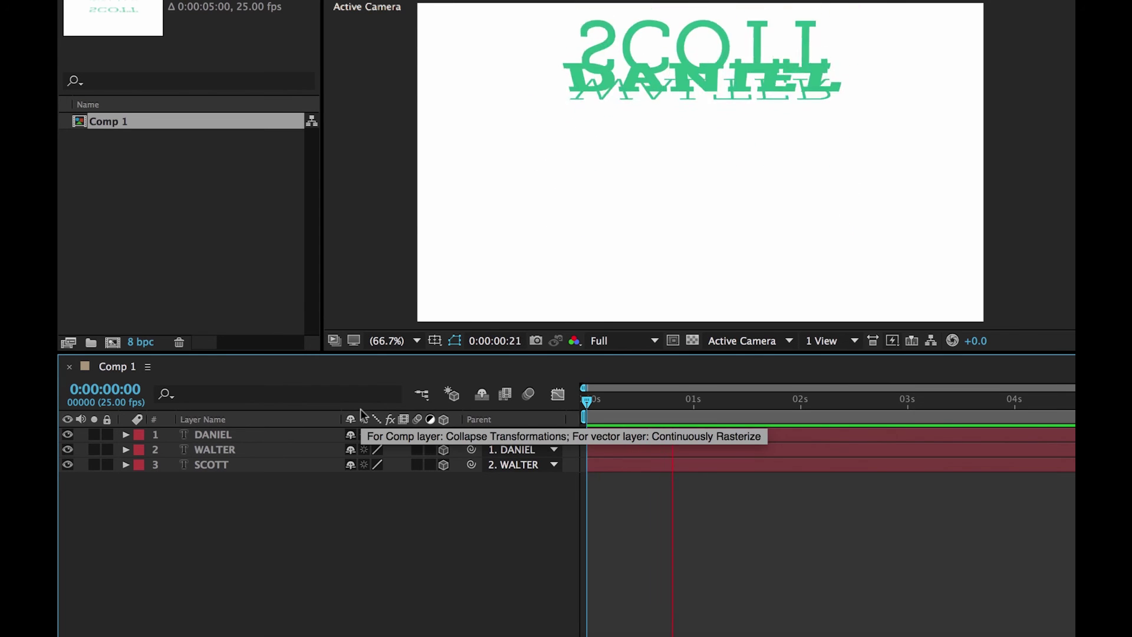
pyautogui.press('space')
# - Start WALTER's layer slightly later and preview the staggered animation
pyautogui.moveTo(595, 449); pyautogui.dragTo(677, 468)
pyautogui.press('Home')
pyautogui.press('space')
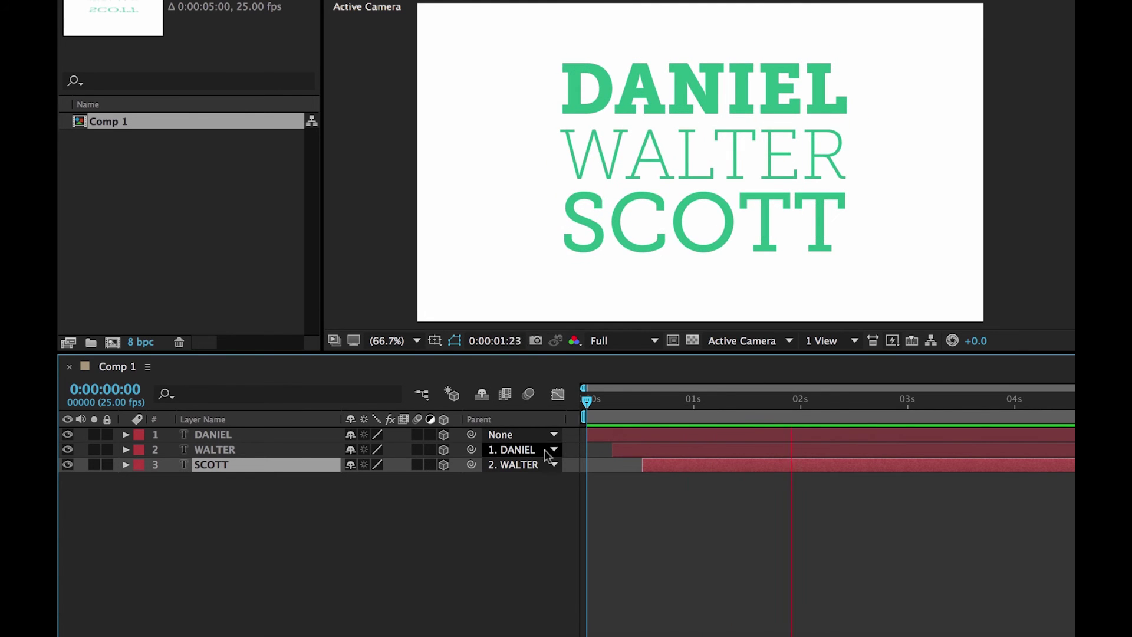
pyautogui.press('space')
# - Reveal and select all 18 rotation keyframes, trying then undoing a small shift later
pyautogui.click(643, 447)
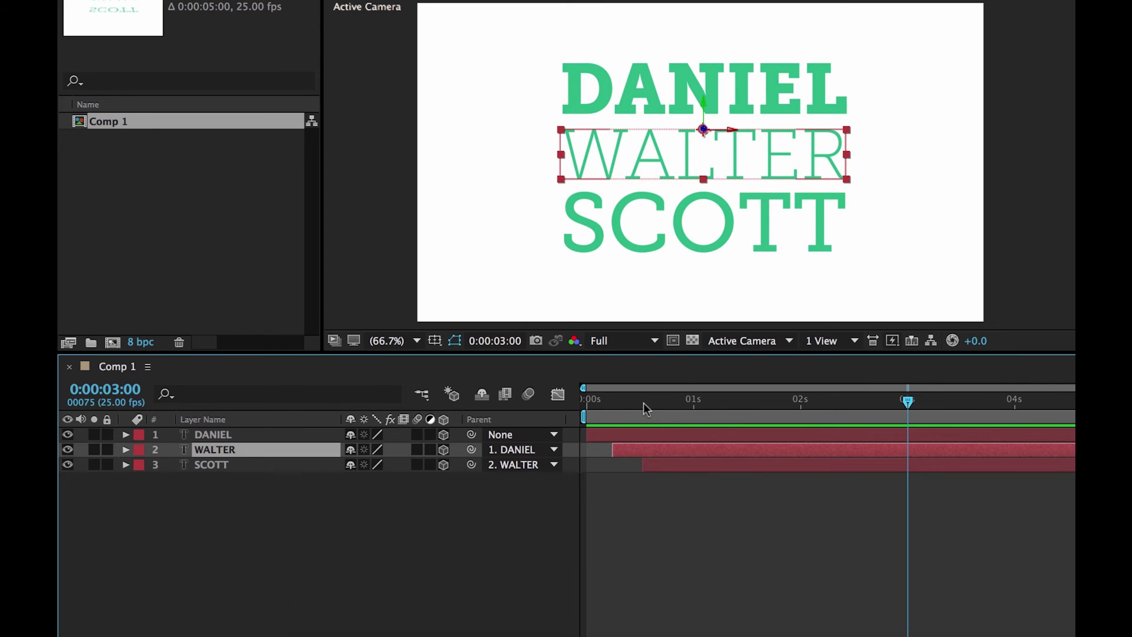
pyautogui.click(630, 438)
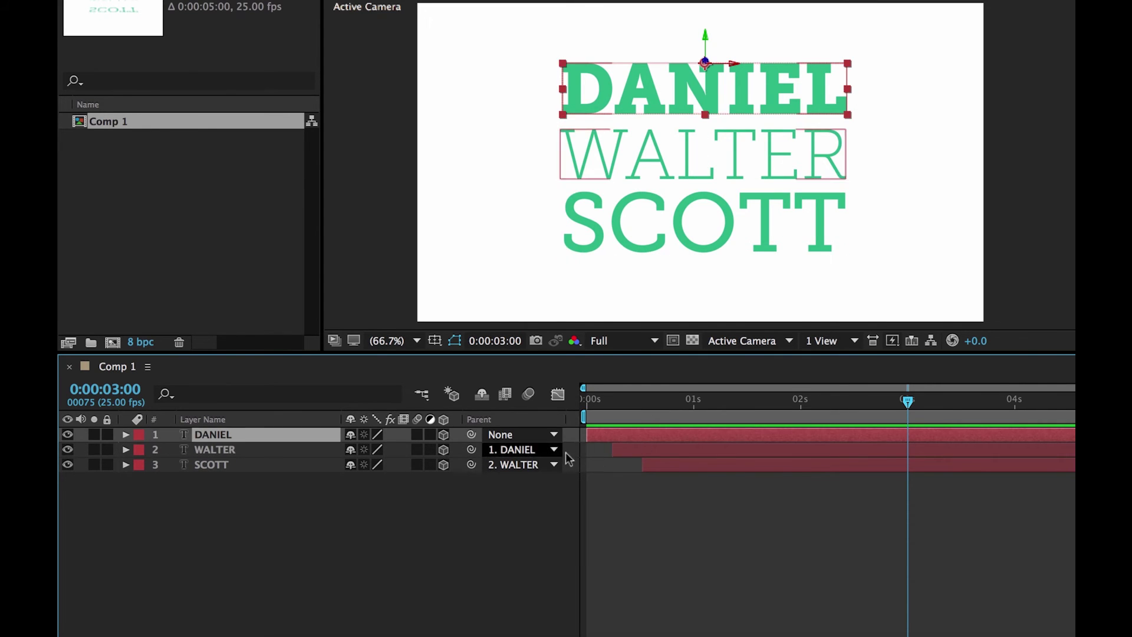
pyautogui.keyDown('shift'); pyautogui.click(666, 469); pyautogui.keyUp('shift')
pyautogui.press('u')
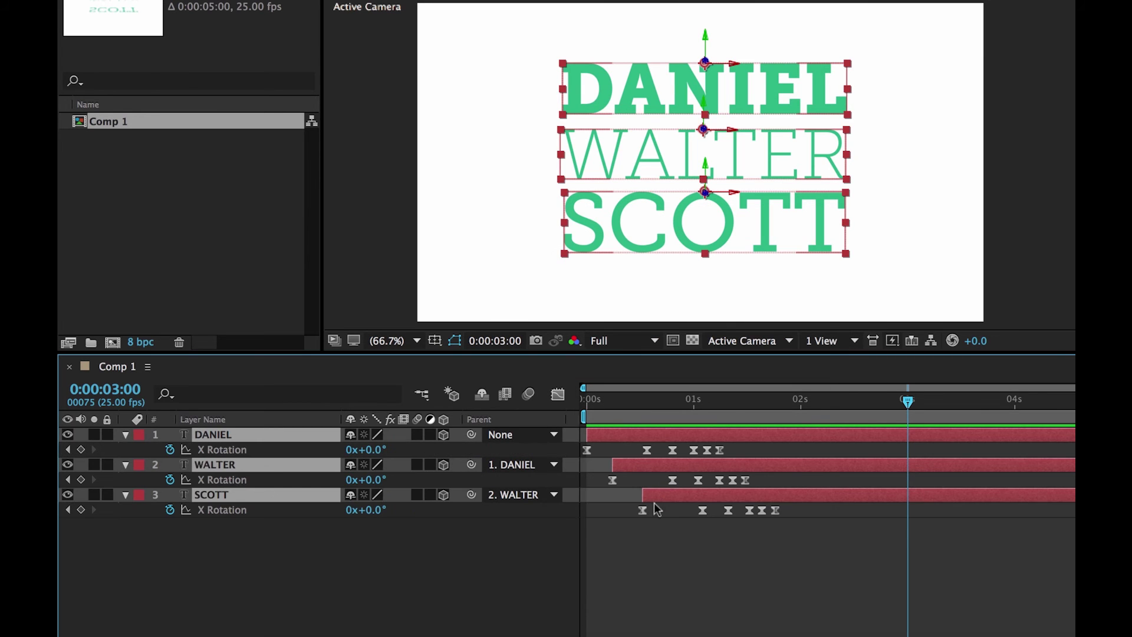
pyautogui.click(784, 546)
pyautogui.moveTo(801, 543); pyautogui.dragTo(581, 443)
pyautogui.moveTo(719, 454)
pyautogui.mouseDown()
pyautogui.moveTo(738, 451)
pyautogui.moveTo(722, 451)
pyautogui.mouseUp()
pyautogui.press('F2')
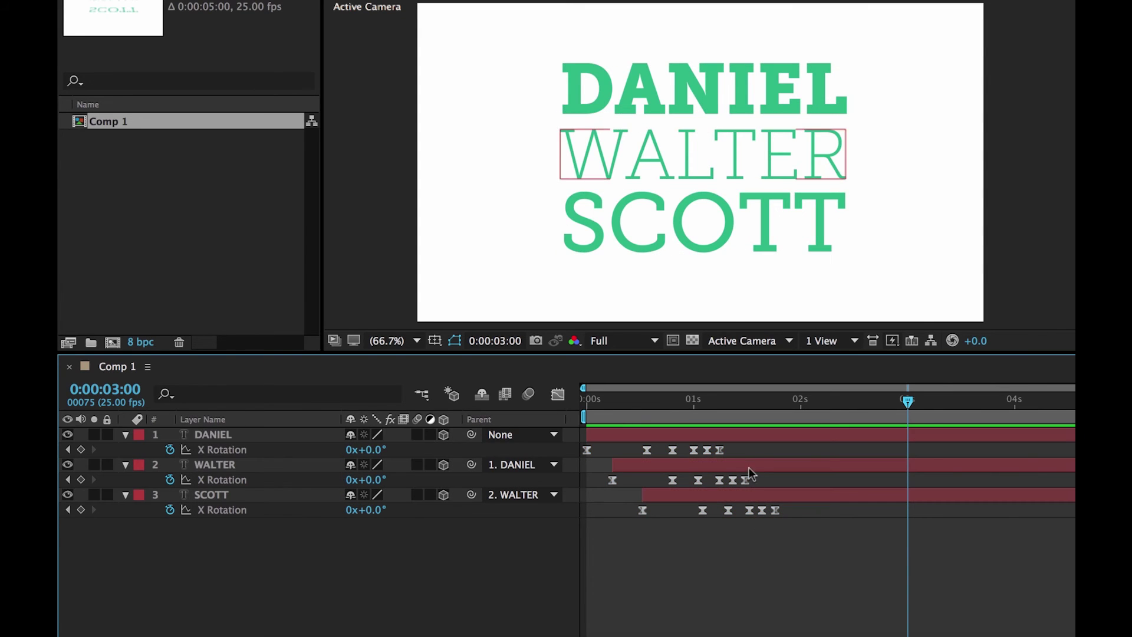
# - Stretch DANIEL's, WALTER's and SCOTT's rotation keyframes for a slower swing, then preview
pyautogui.click(721, 447)
pyautogui.click(720, 448)
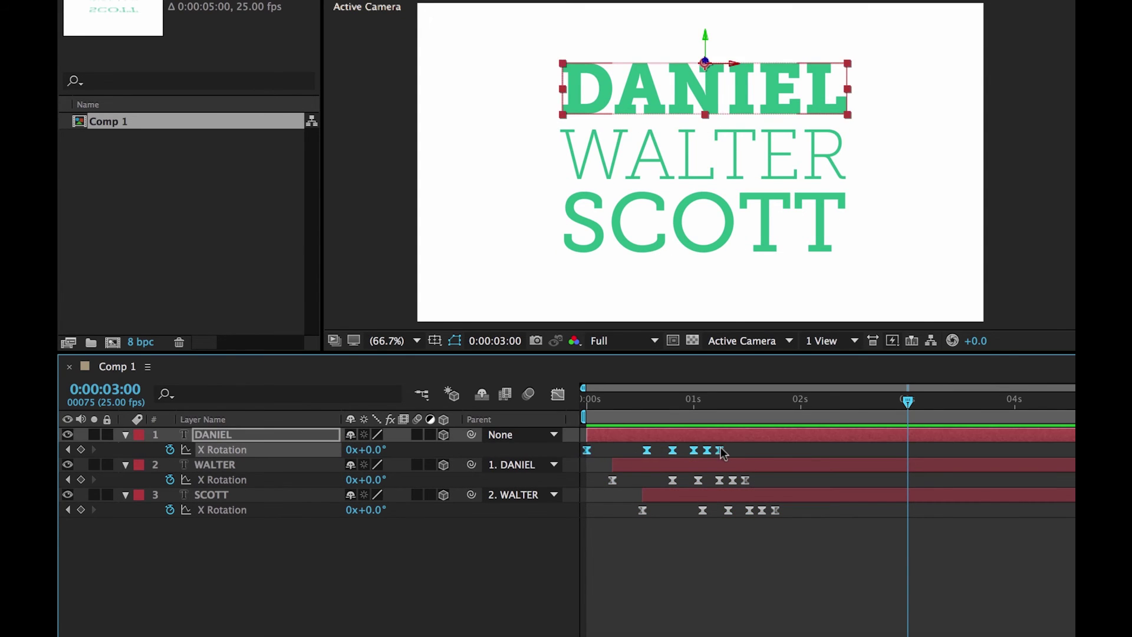
pyautogui.moveTo(720, 448); pyautogui.dragTo(600, 491)
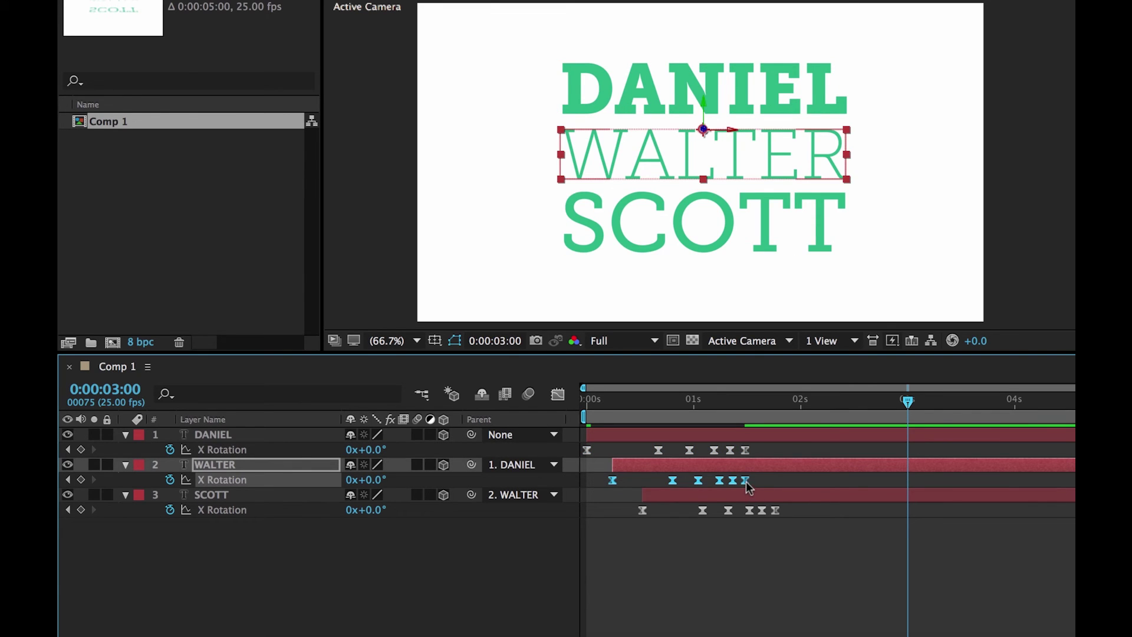
pyautogui.moveTo(769, 477); pyautogui.dragTo(646, 516)
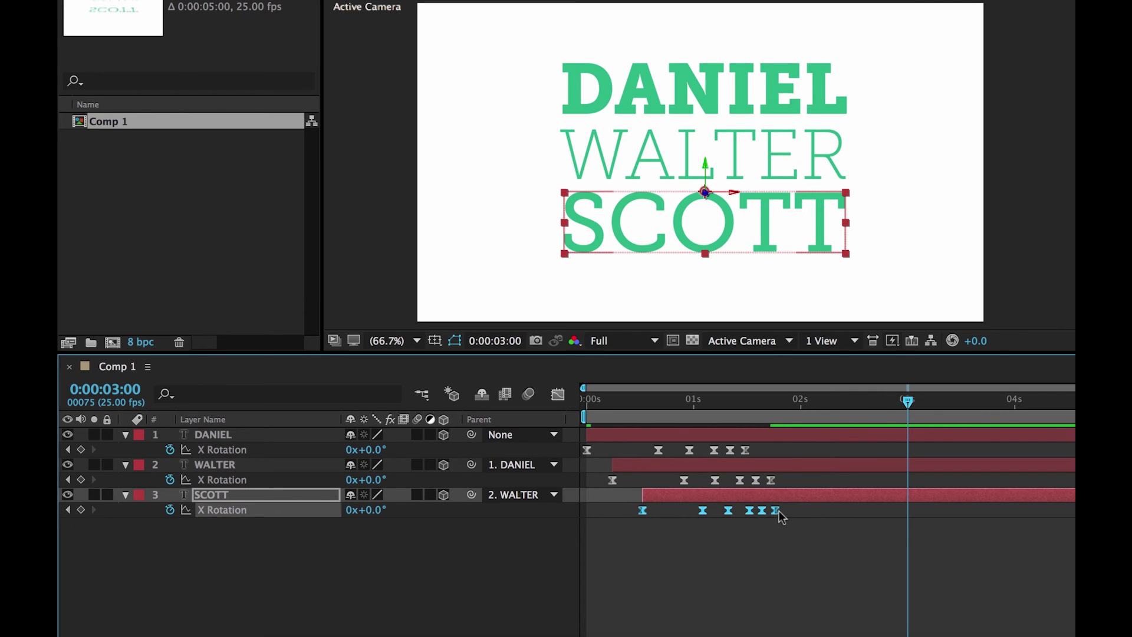
pyautogui.moveTo(778, 512); pyautogui.dragTo(803, 512)
pyautogui.click(596, 400)
pyautogui.press('Home')
pyautogui.press('space')
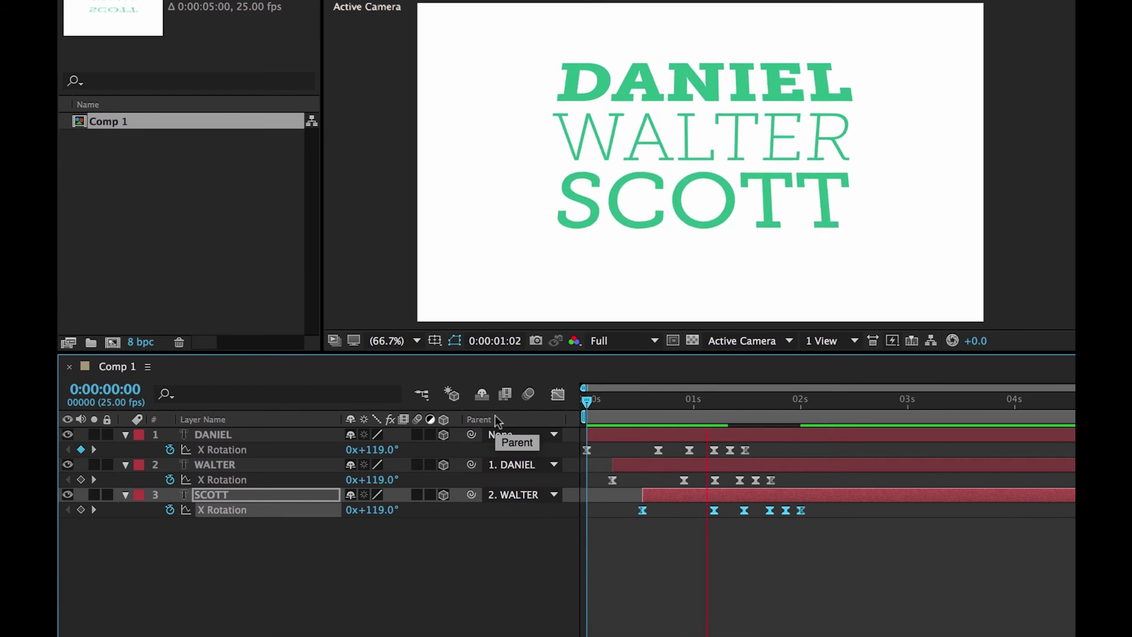
pyautogui.press('space')
# - Delay WALTER's and SCOTT's layers further and preview the wider stagger
pyautogui.click(666, 465)
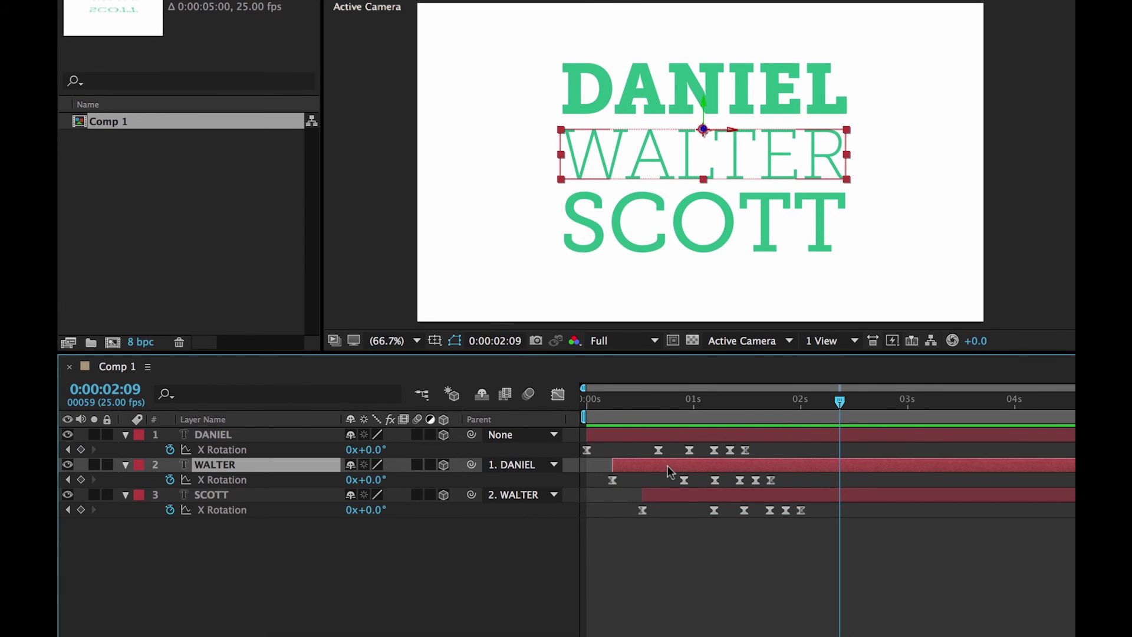
pyautogui.moveTo(666, 465); pyautogui.dragTo(738, 505)
pyautogui.click(678, 499)
pyautogui.moveTo(695, 398); pyautogui.dragTo(584, 396)
pyautogui.press('space')
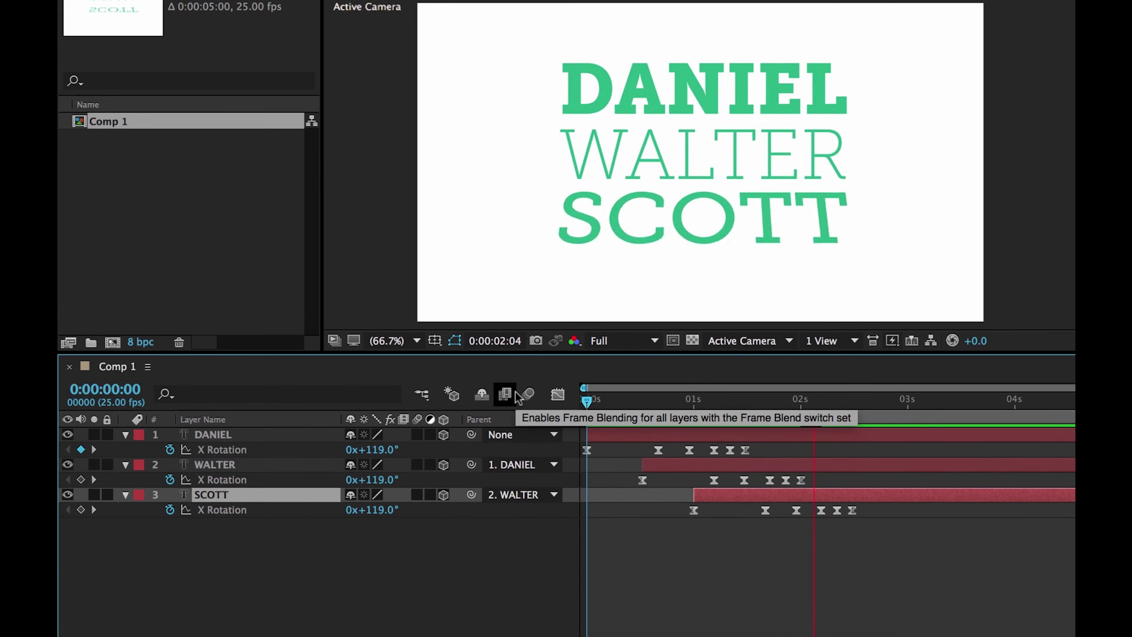
pyautogui.press('space')
# - Move WALTER and SCOTT back earlier, preview the tighter stagger, and save the project
pyautogui.click(759, 464)
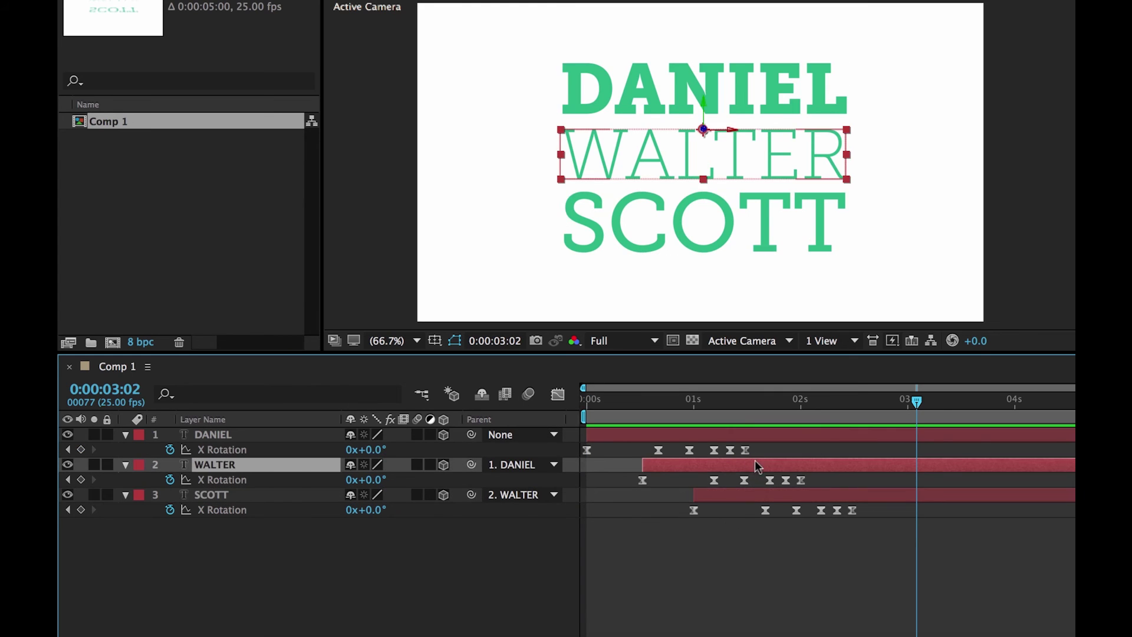
pyautogui.moveTo(759, 464); pyautogui.dragTo(705, 501)
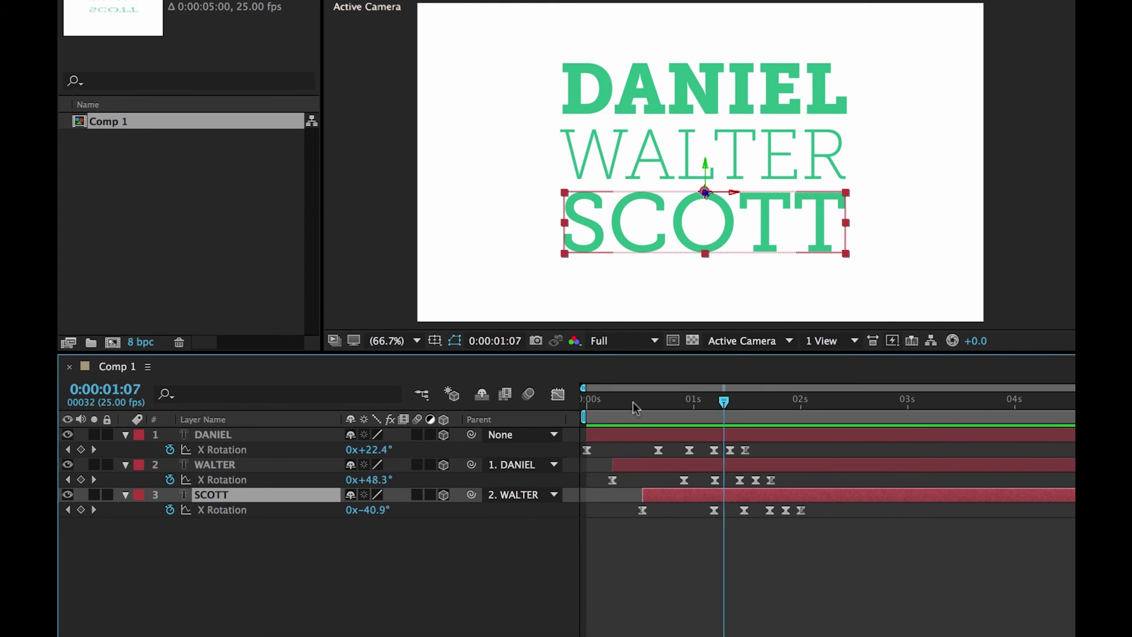
pyautogui.moveTo(717, 407); pyautogui.dragTo(524, 415)
pyautogui.press('space')
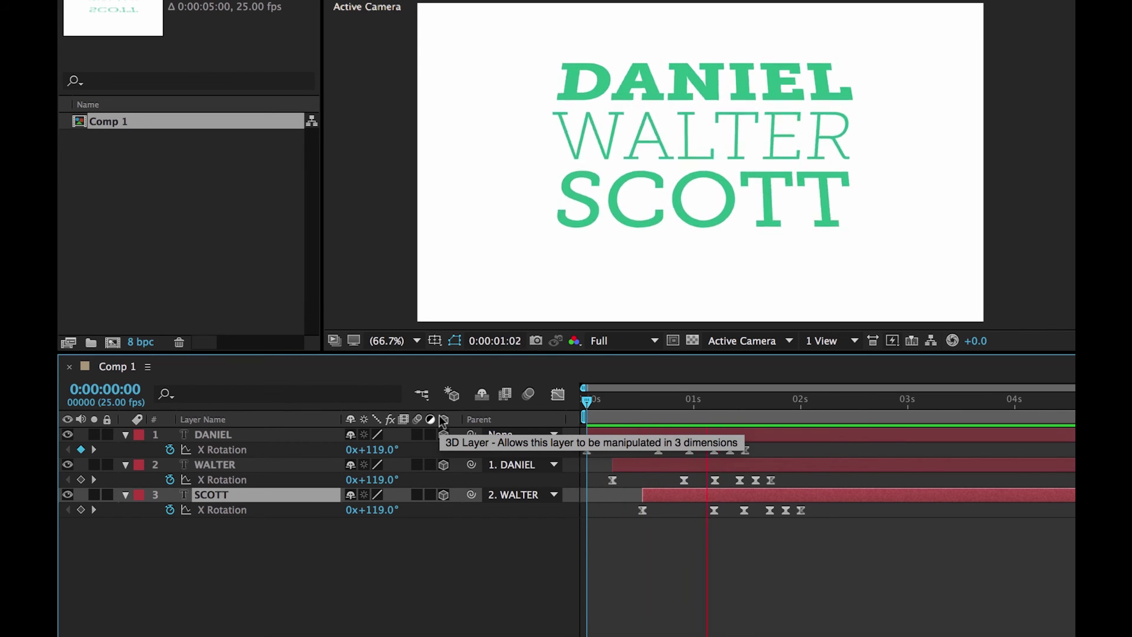
pyautogui.press('space')
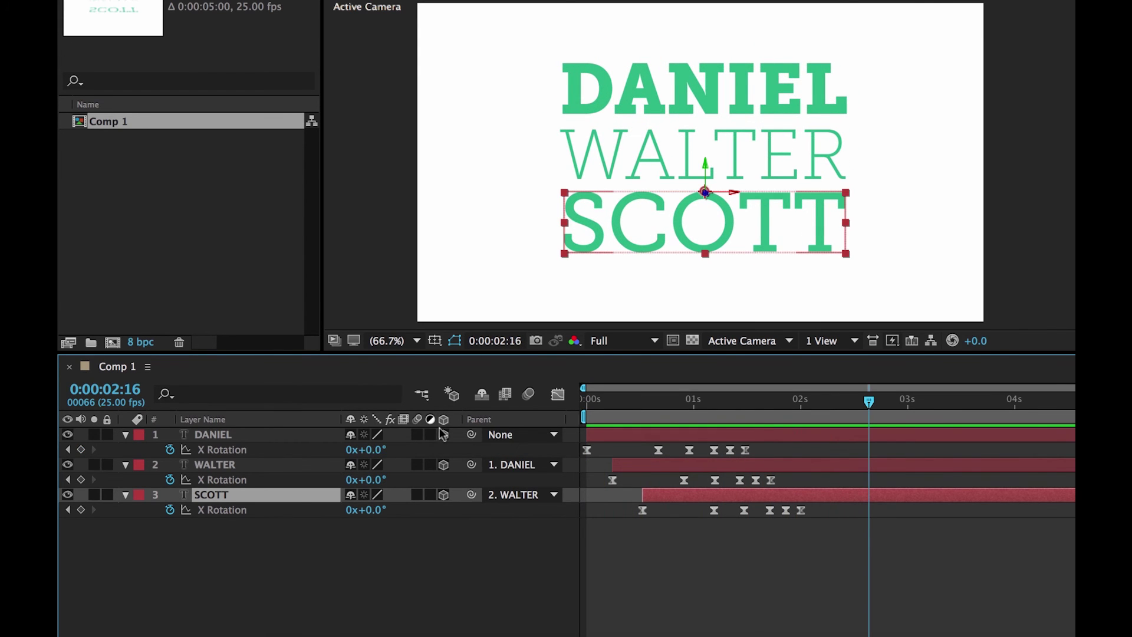
pyautogui.hotkey('ctrl', 's')
# - Check the Keyframe Velocity settings for SCOTT's last rotation keyframe, then cancel
pyautogui.click(801, 509)
pyautogui.rightClick(801, 510)
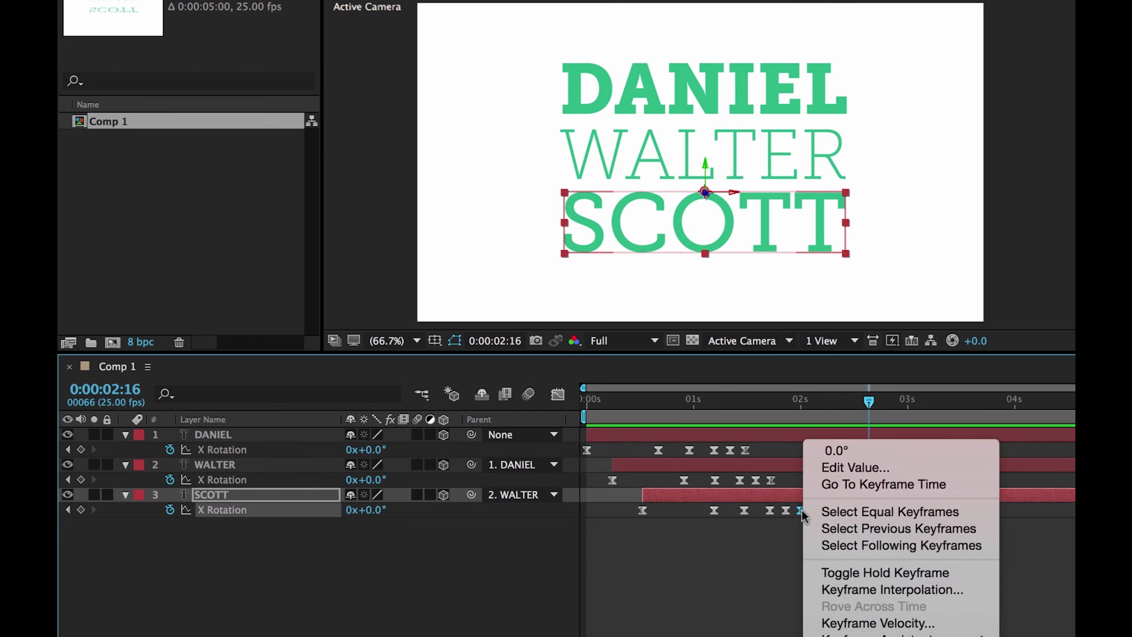
pyautogui.click(867, 621)
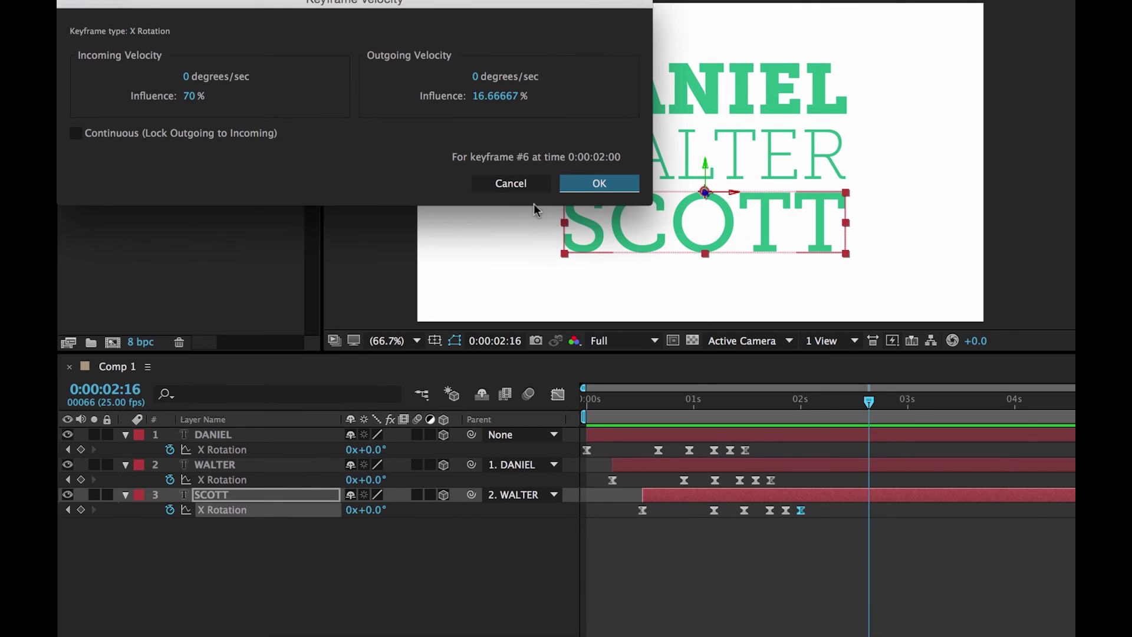
pyautogui.click(533, 189)
pyautogui.click(825, 550)
# - Apply 70% incoming and outgoing influence to all 18 rotation keyframes, then preview
pyautogui.moveTo(777, 527); pyautogui.dragTo(584, 430)
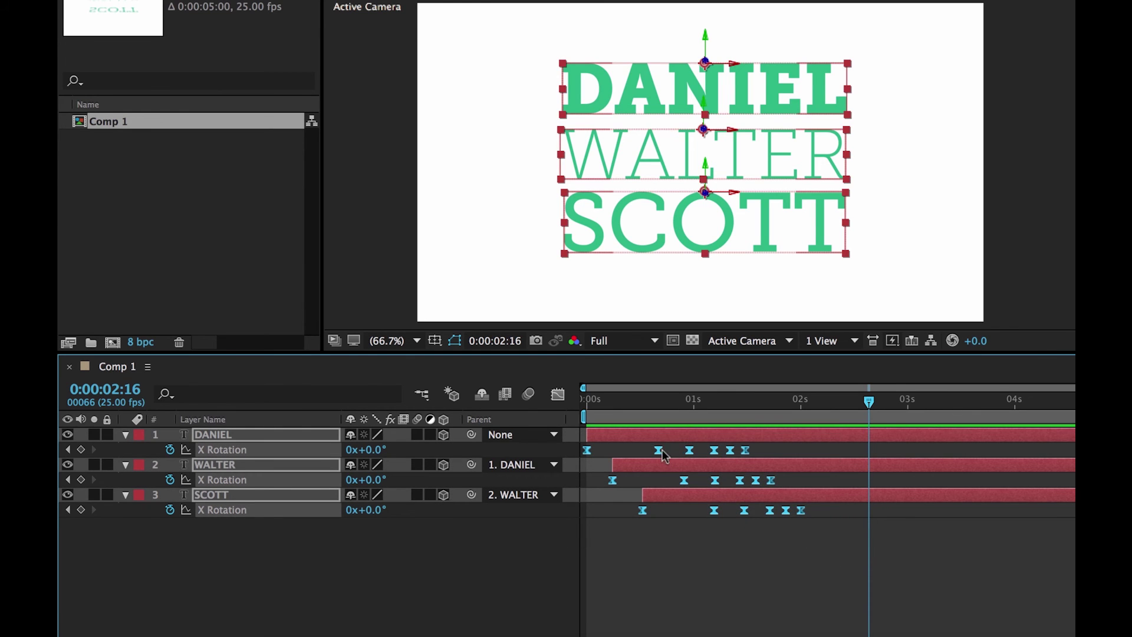
pyautogui.rightClick(659, 449)
pyautogui.click(770, 623)
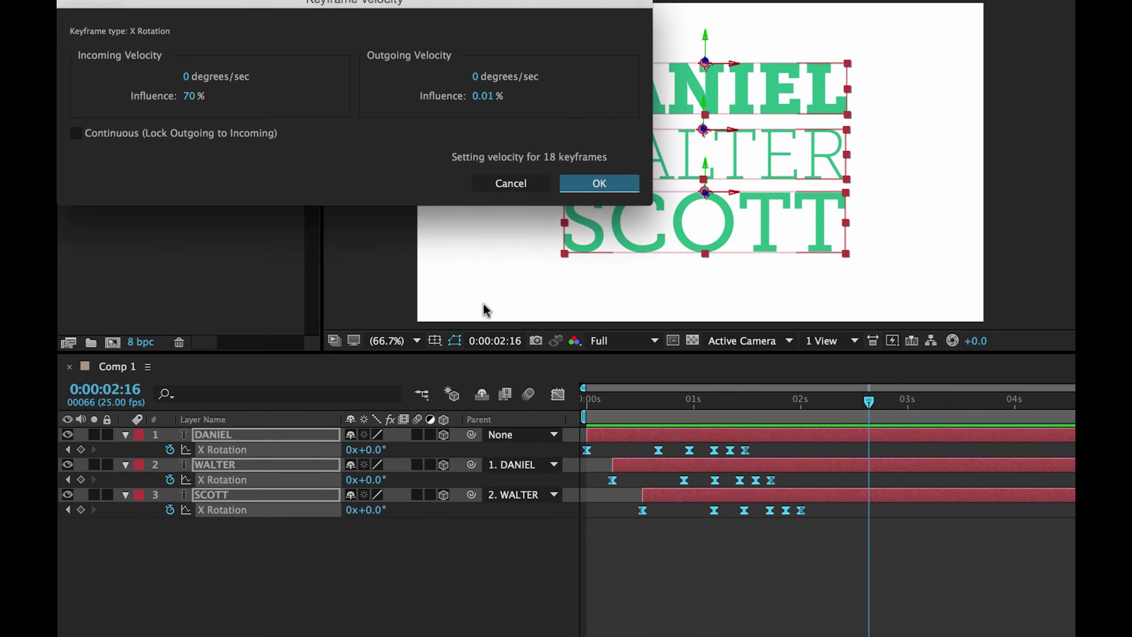
pyautogui.click(499, 99)
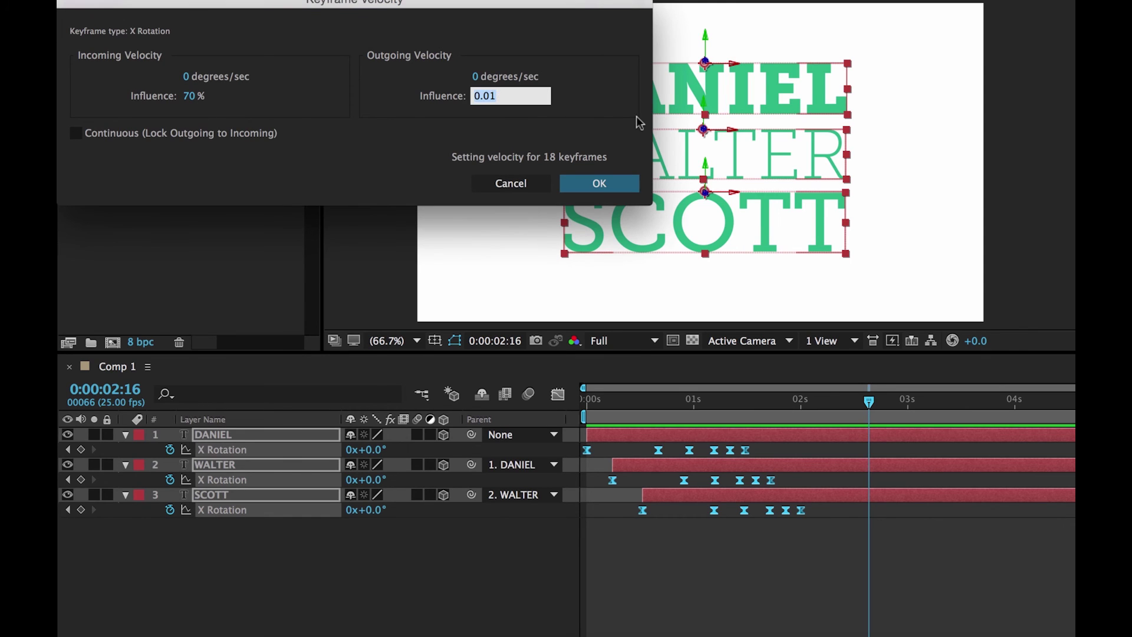
pyautogui.press('Return')
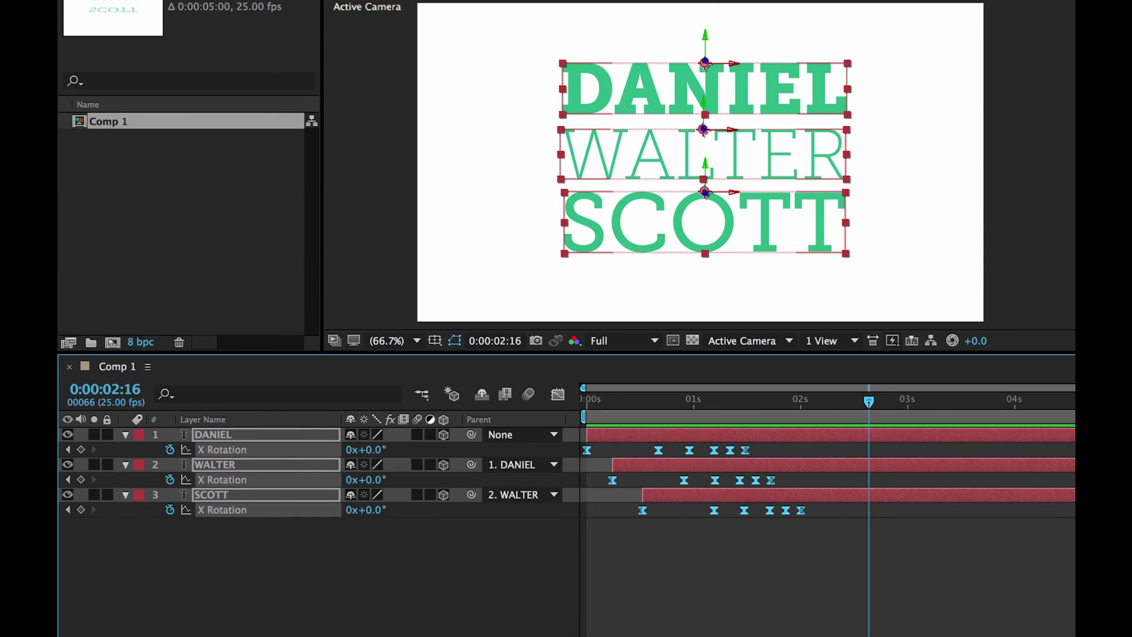
pyautogui.rightClick(588, 449)
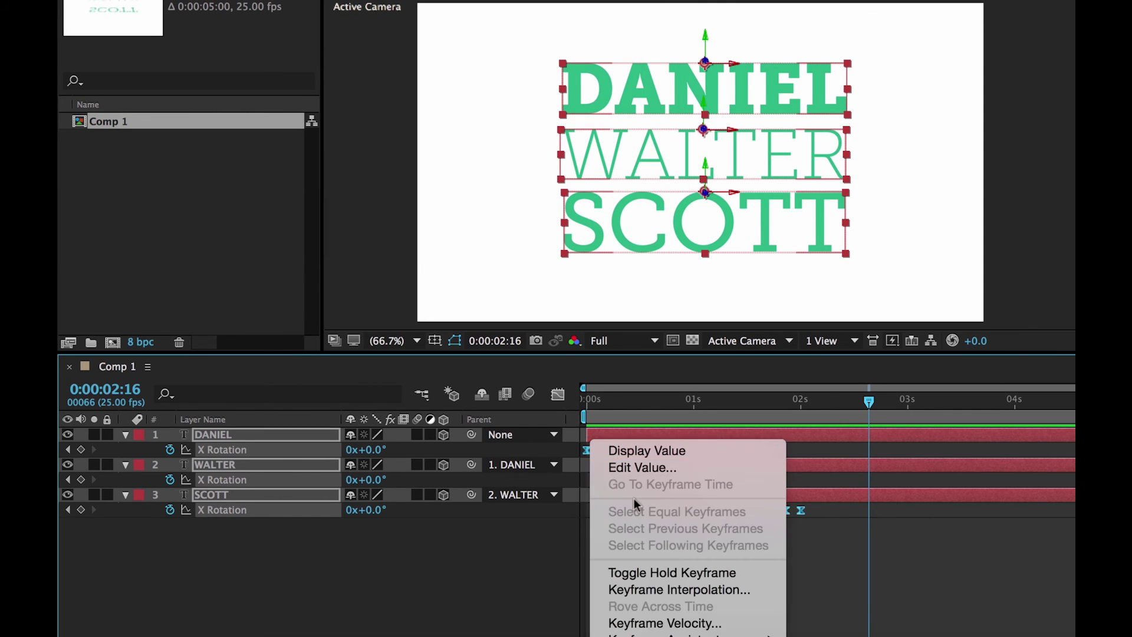
pyautogui.click(677, 622)
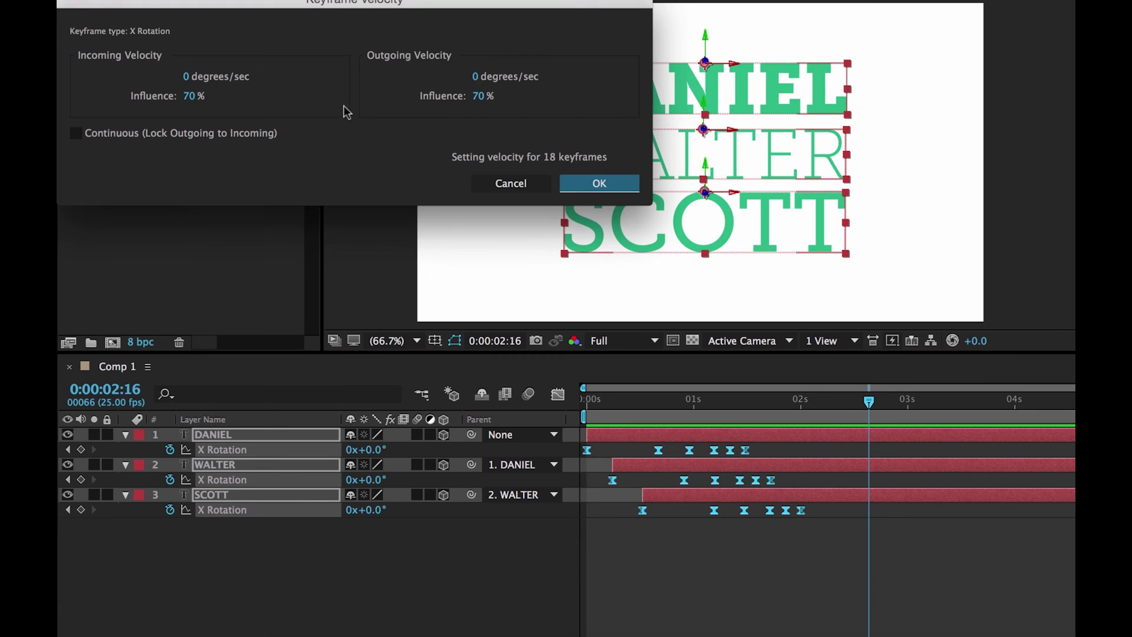
pyautogui.click(599, 184)
pyautogui.press('space')
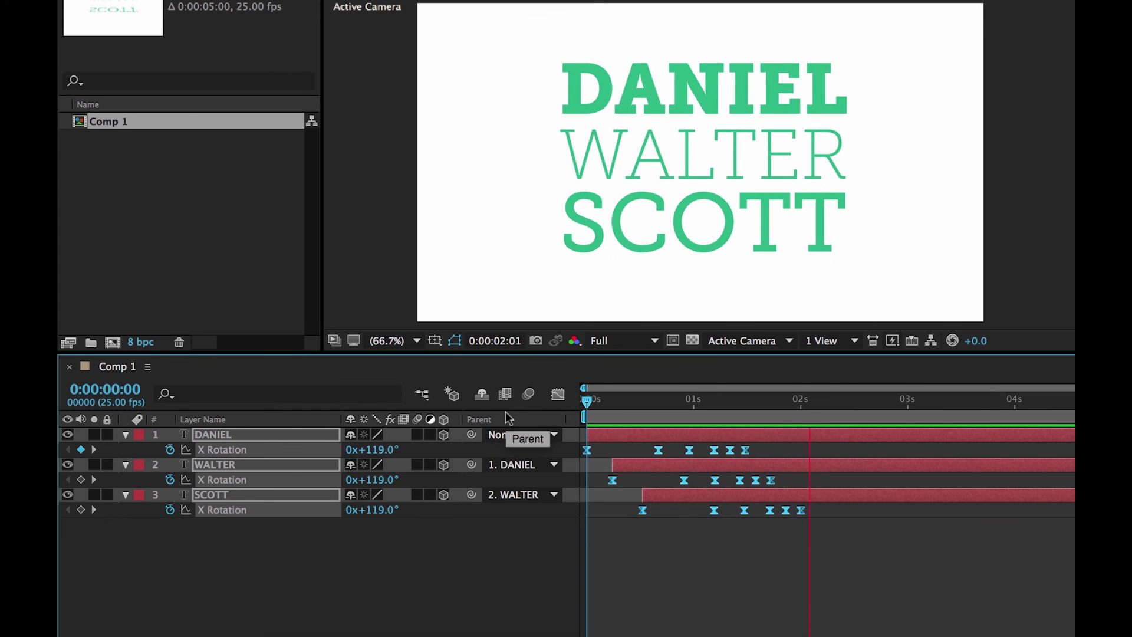
pyautogui.click(760, 535)
# - Enable motion blur on the DANIEL, WALTER and SCOTT layers and preview the blurred swing
pyautogui.click(732, 497)
pyautogui.click(689, 451)
pyautogui.click(358, 564)
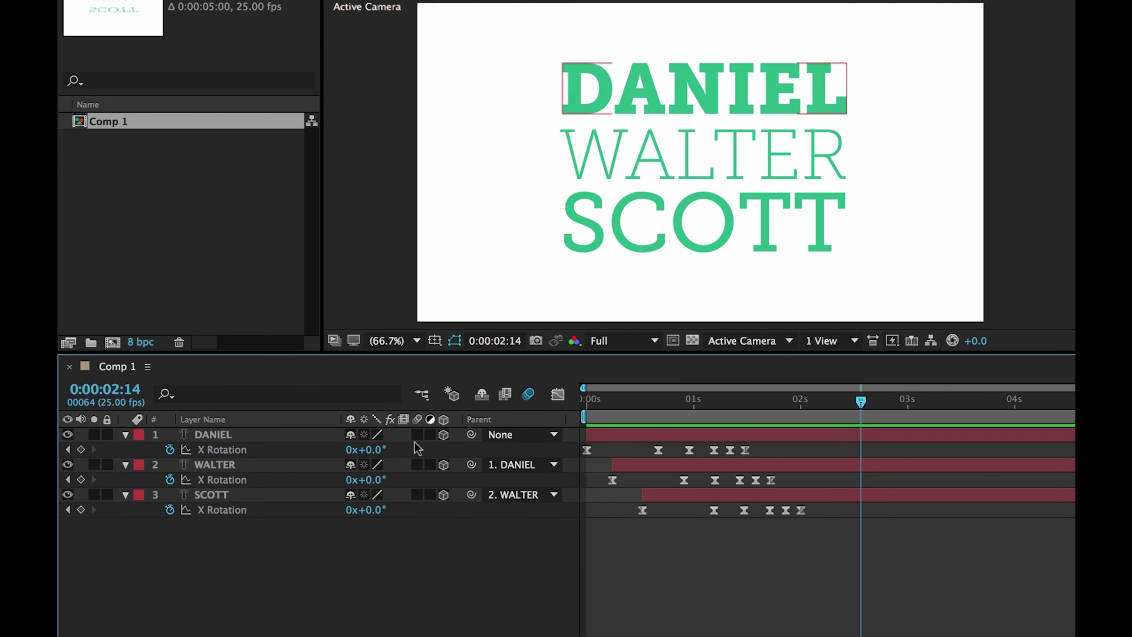
pyautogui.moveTo(417, 434); pyautogui.dragTo(416, 498)
pyautogui.press('space')
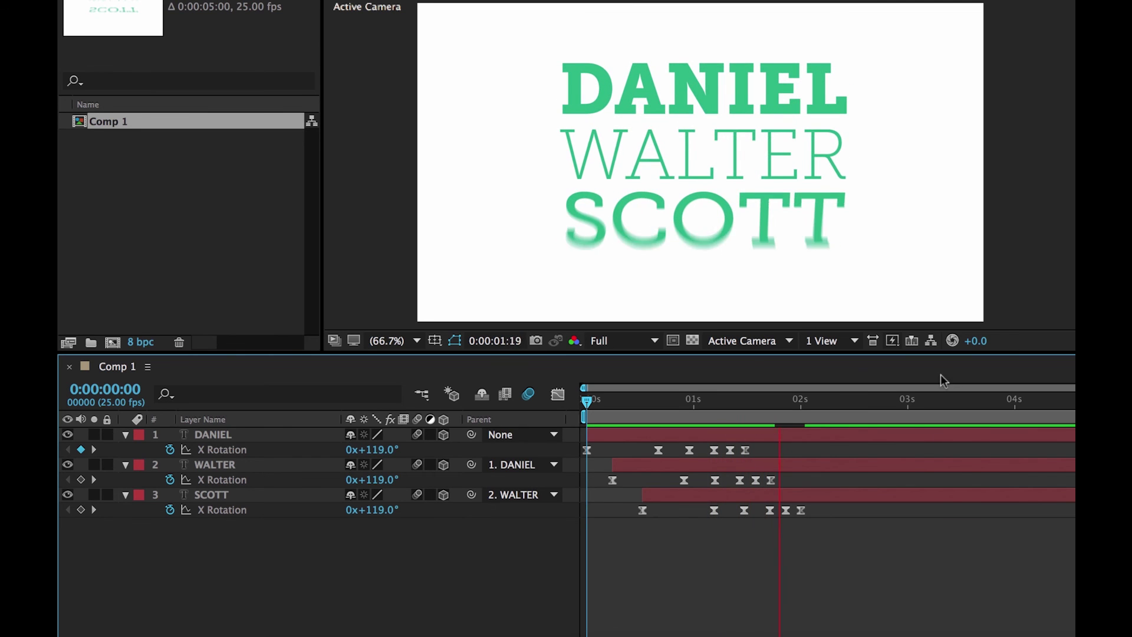
pyautogui.press('space')
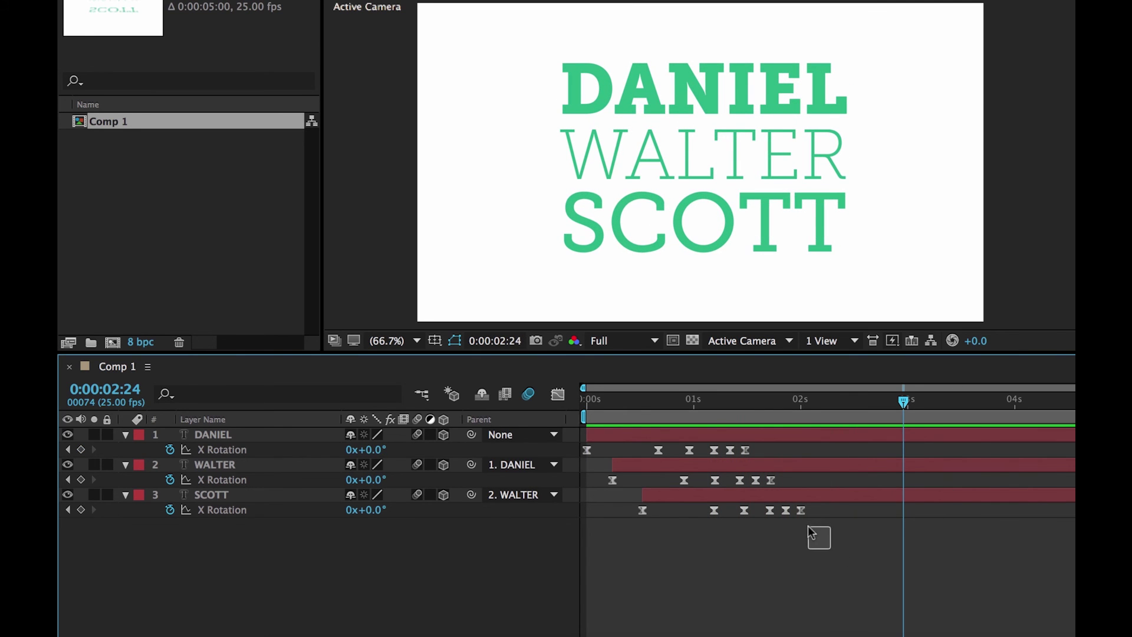
pyautogui.press('Home')
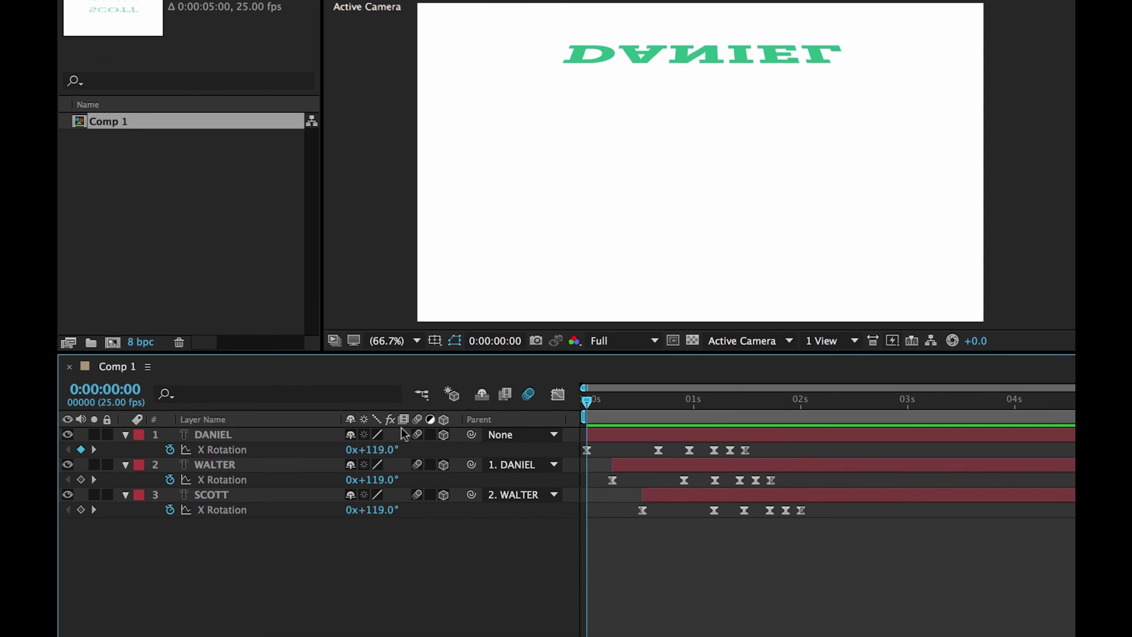
pyautogui.press('space')
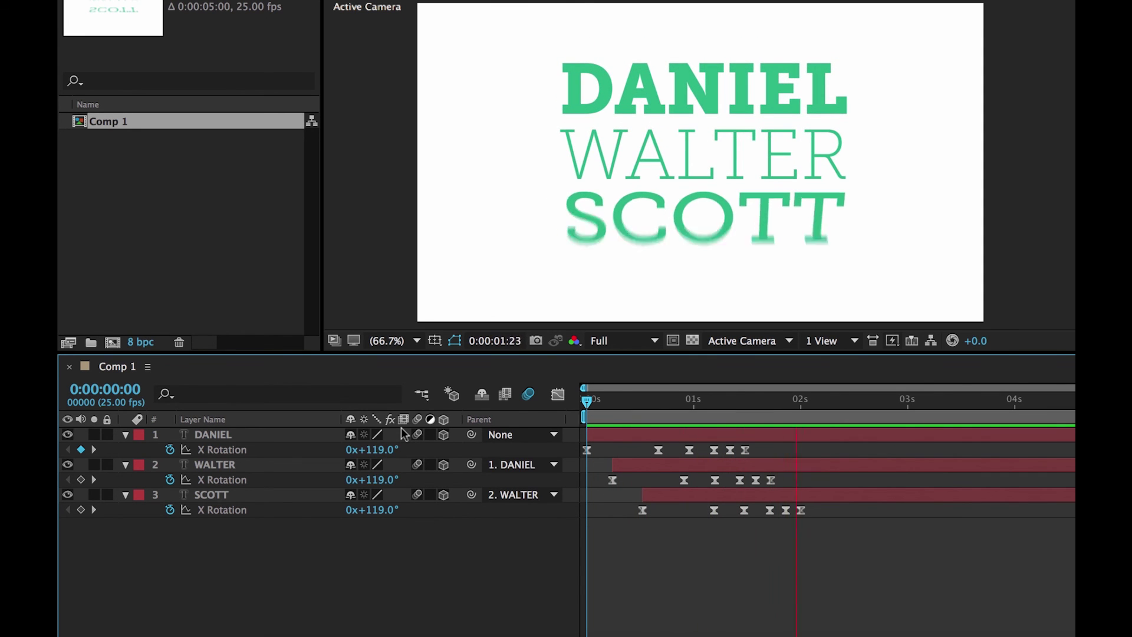
pyautogui.click(431, 434)
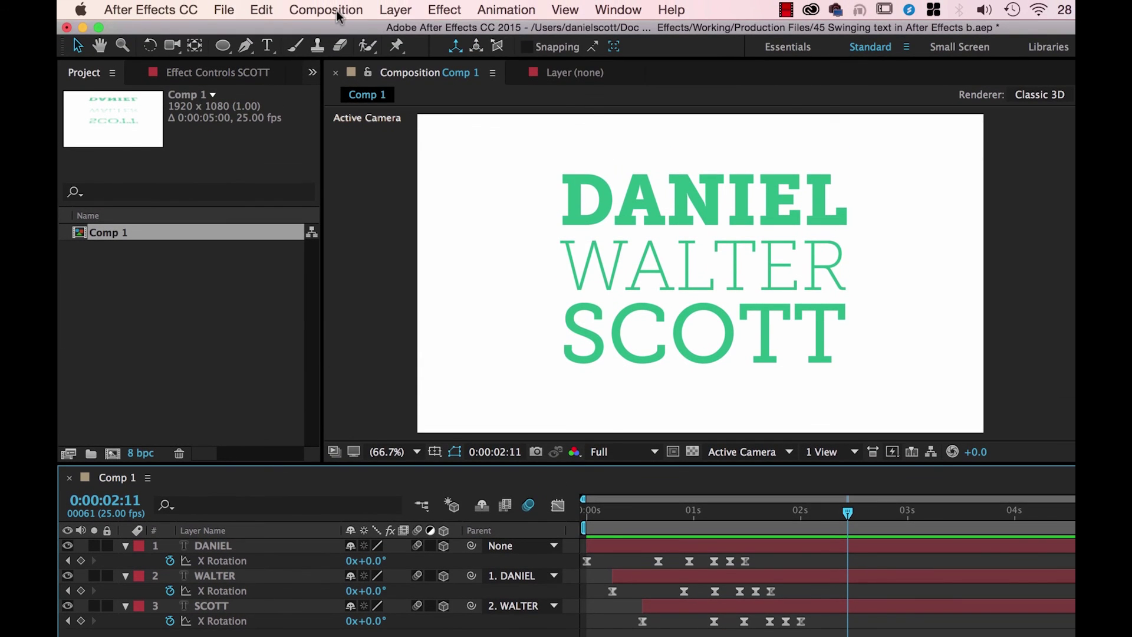
# - Add a new adjustment layer to Comp 1 from the Layer > New menu
pyautogui.click(339, 11)
pyautogui.moveTo(395, 10)
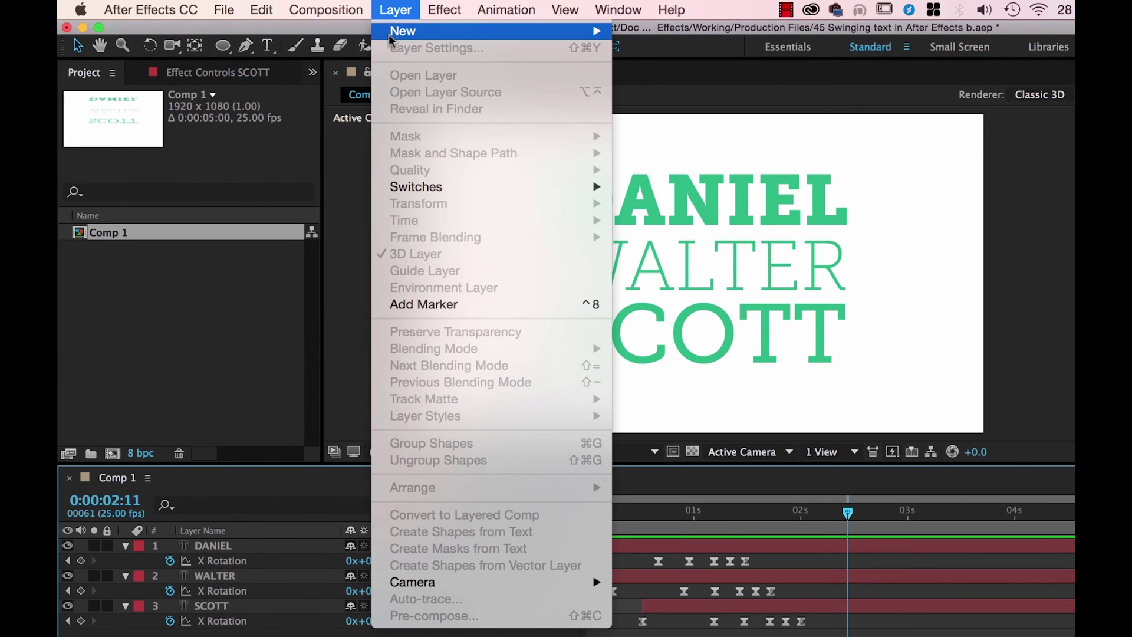
pyautogui.moveTo(413, 36)
pyautogui.click(772, 139)
# - Apply Lumetri Color to the adjustment layer and set its Vignette Amount to -3.0
pyautogui.click(872, 169)
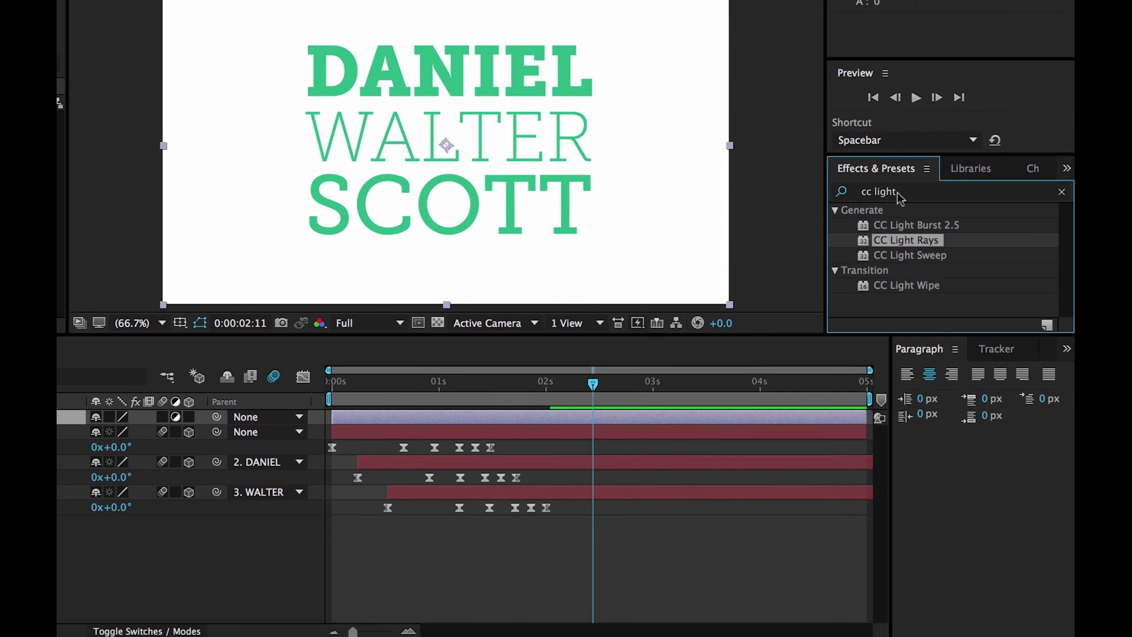
pyautogui.doubleClick(902, 192)
pyautogui.write('lume')
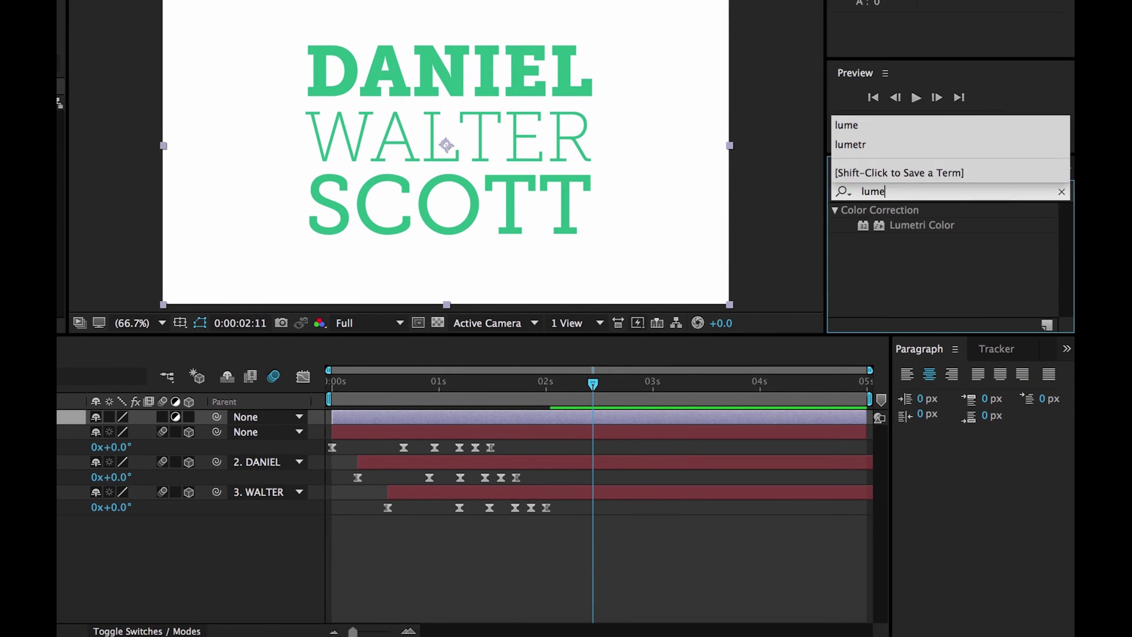
pyautogui.doubleClick(903, 226)
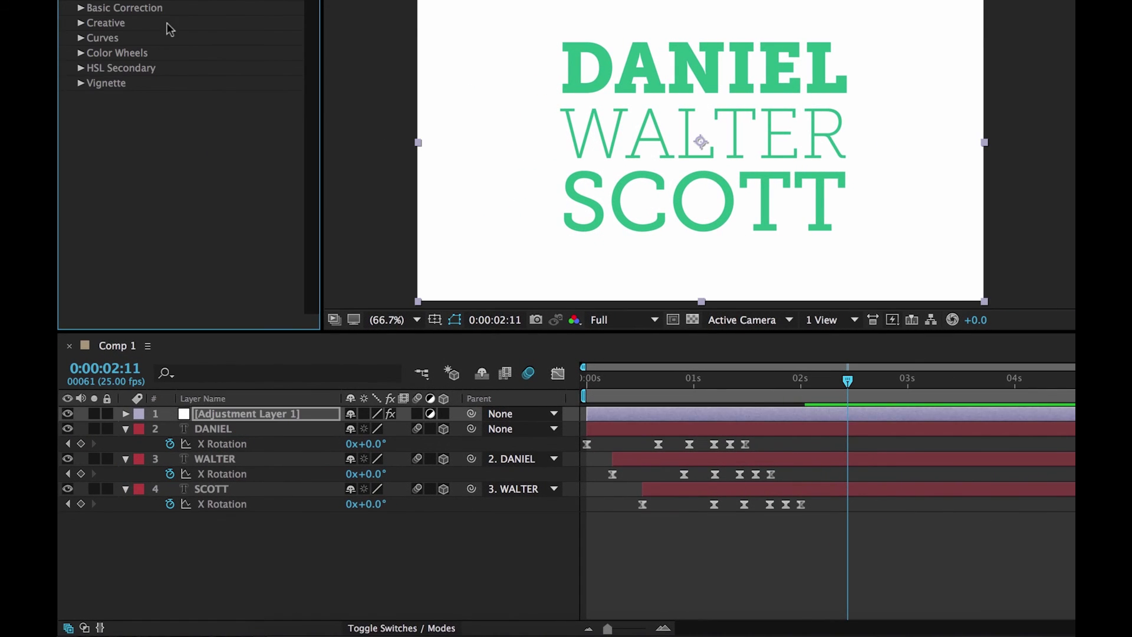
pyautogui.click(80, 82)
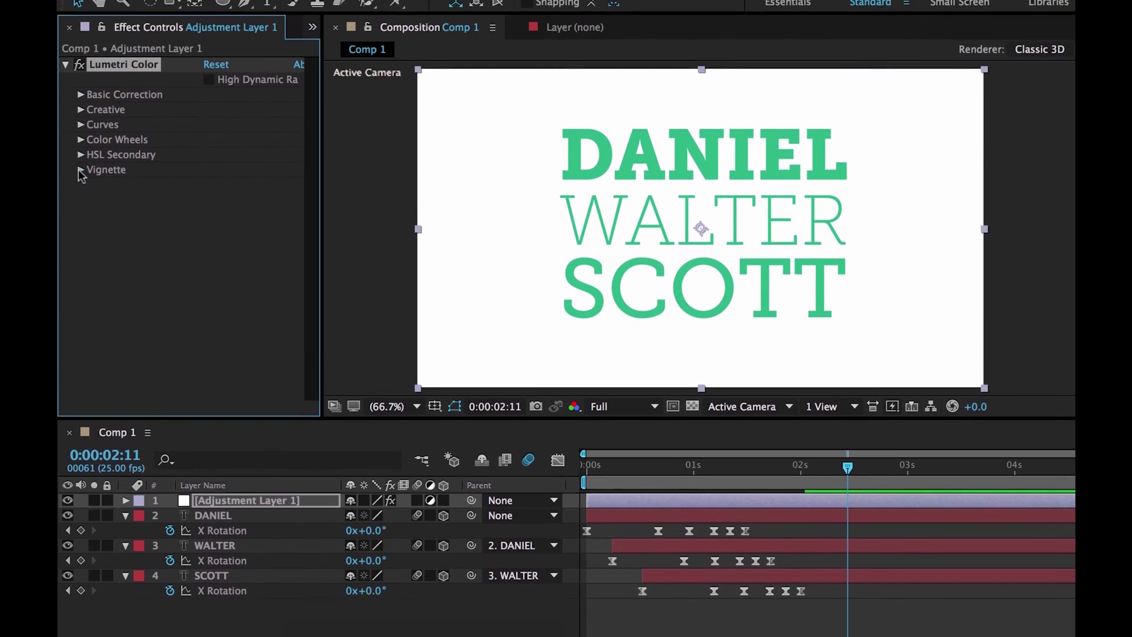
pyautogui.click(96, 211)
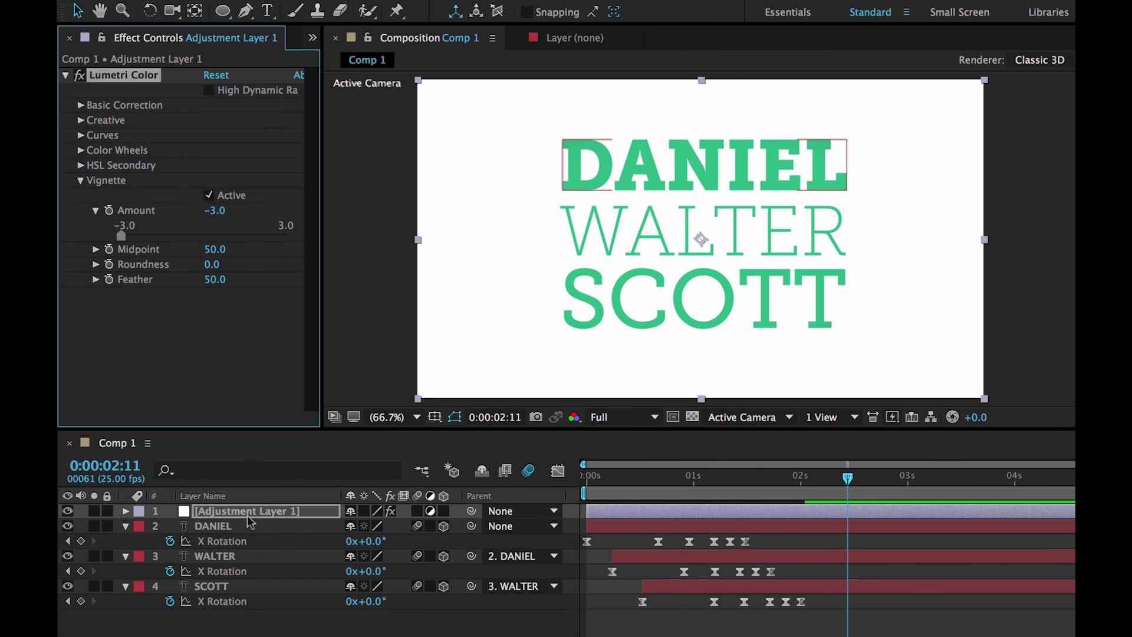
pyautogui.click(239, 536)
pyautogui.click(246, 560)
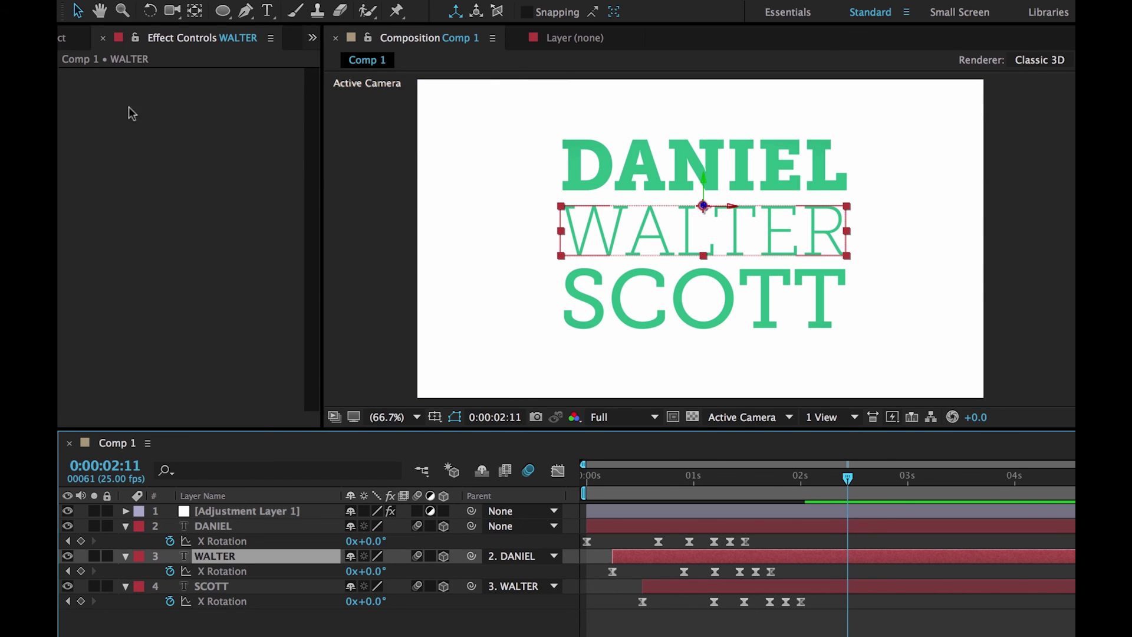
# - In Comp 1's Composition Settings, change the Background Color from white to black
pyautogui.click(62, 37)
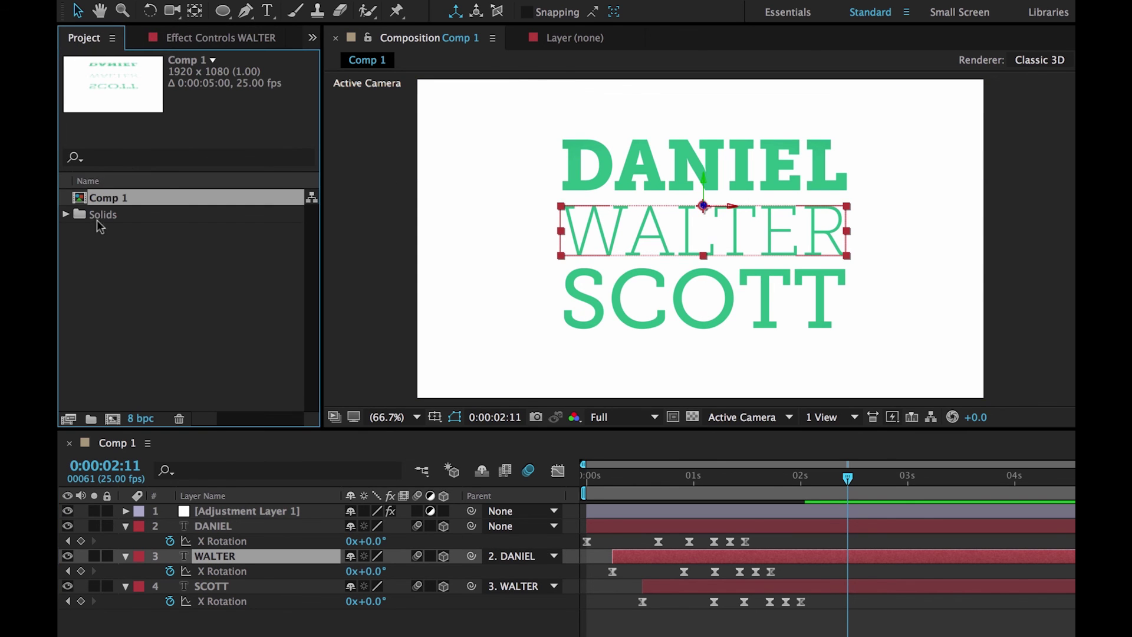
pyautogui.rightClick(105, 200)
pyautogui.click(156, 217)
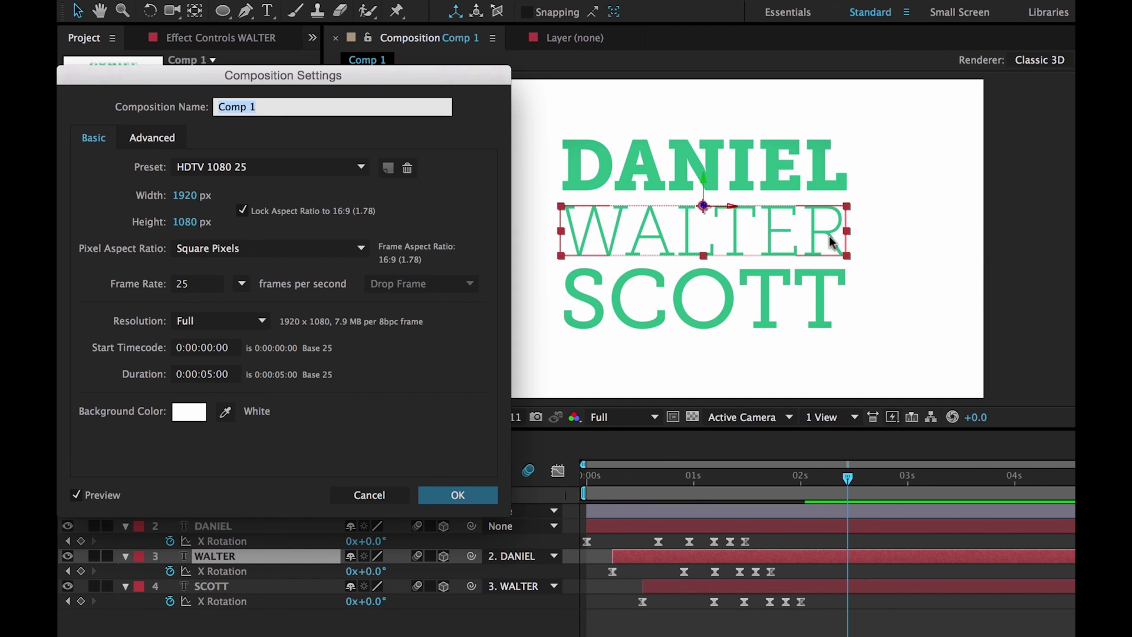
pyautogui.click(189, 410)
pyautogui.click(159, 255)
pyautogui.click(74, 325)
pyautogui.click(453, 107)
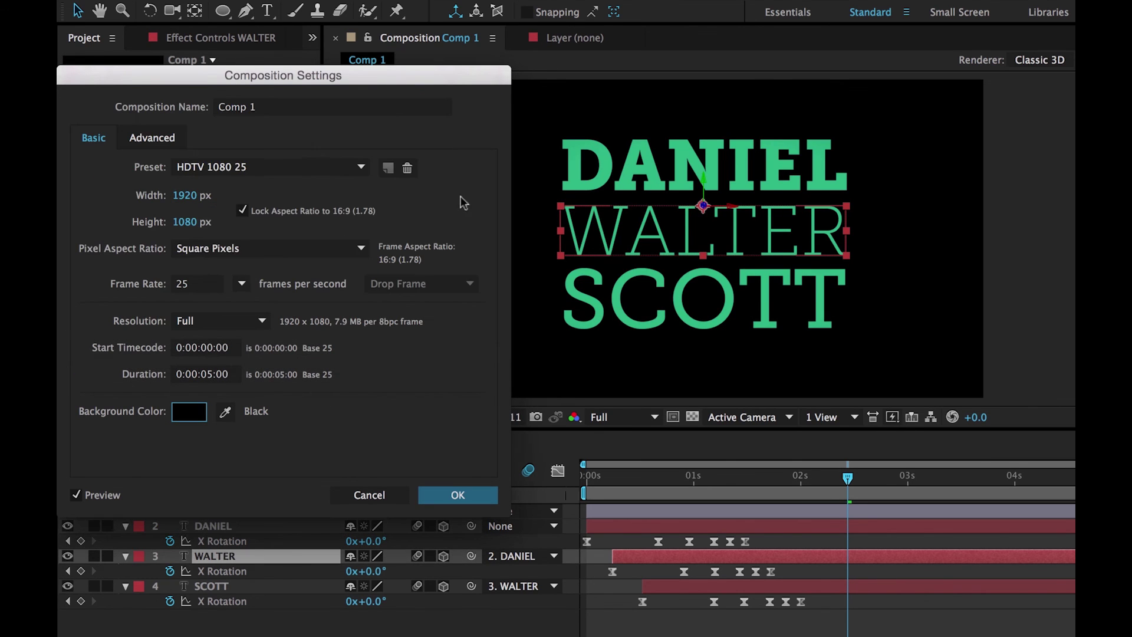
pyautogui.click(457, 495)
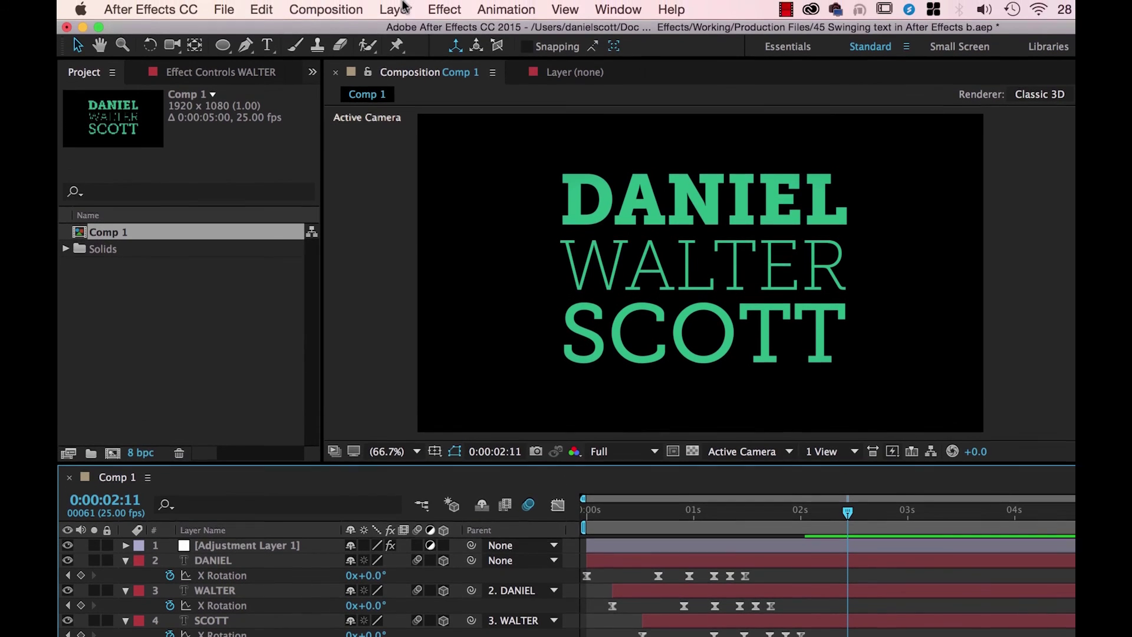
# - Create a white solid named 'Background' and drag it to the bottom of the layer stack
pyautogui.click(395, 10)
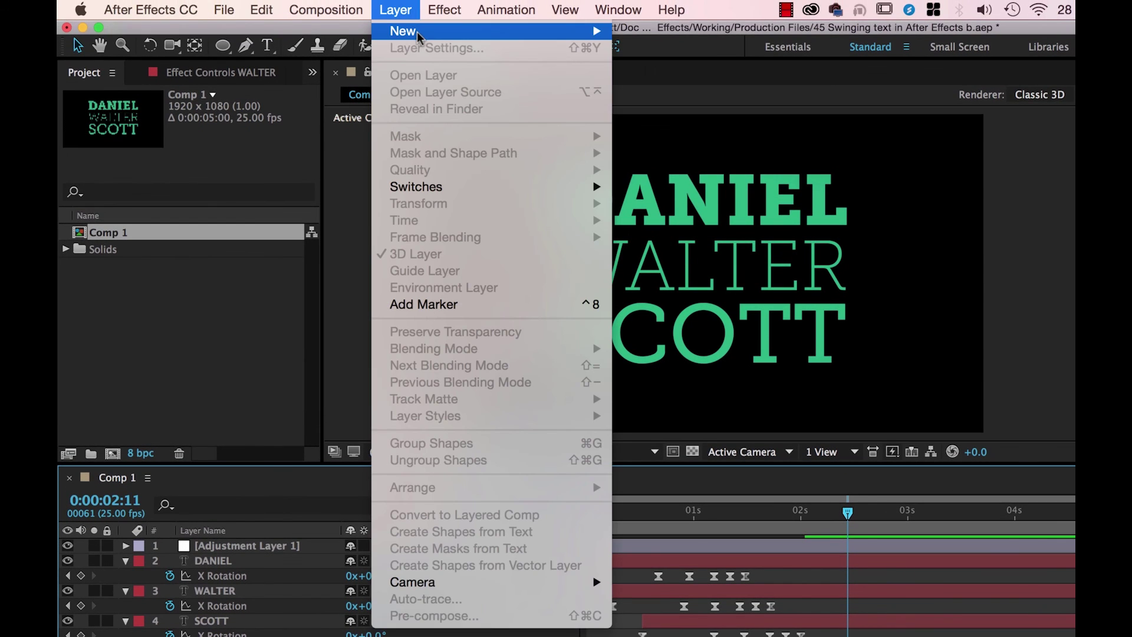
pyautogui.moveTo(412, 30)
pyautogui.click(648, 53)
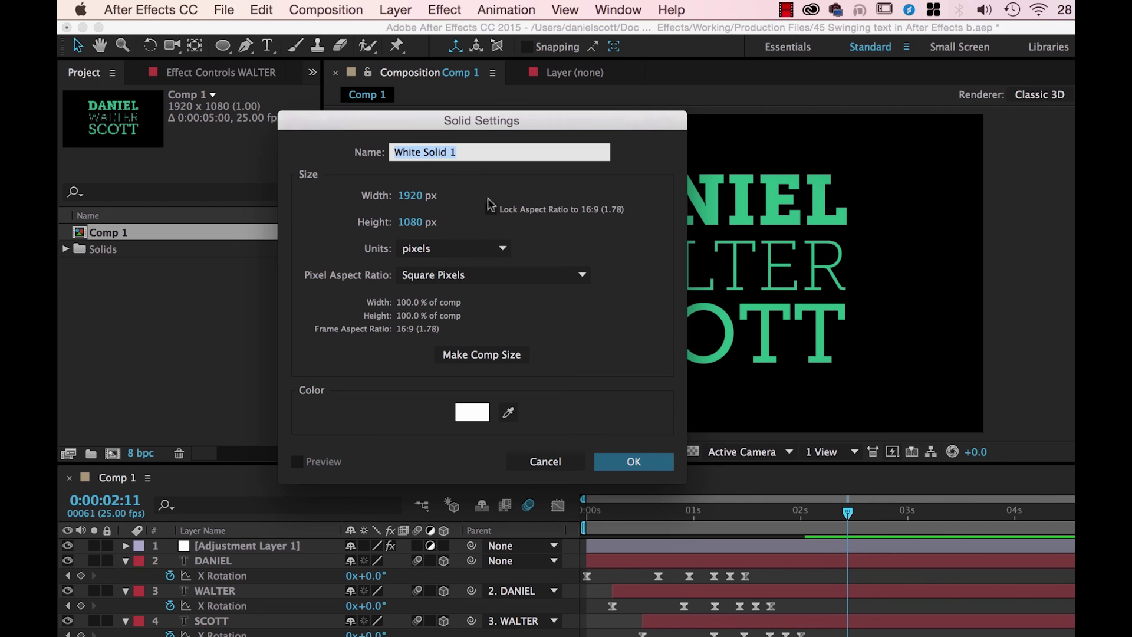
pyautogui.write('Backg')
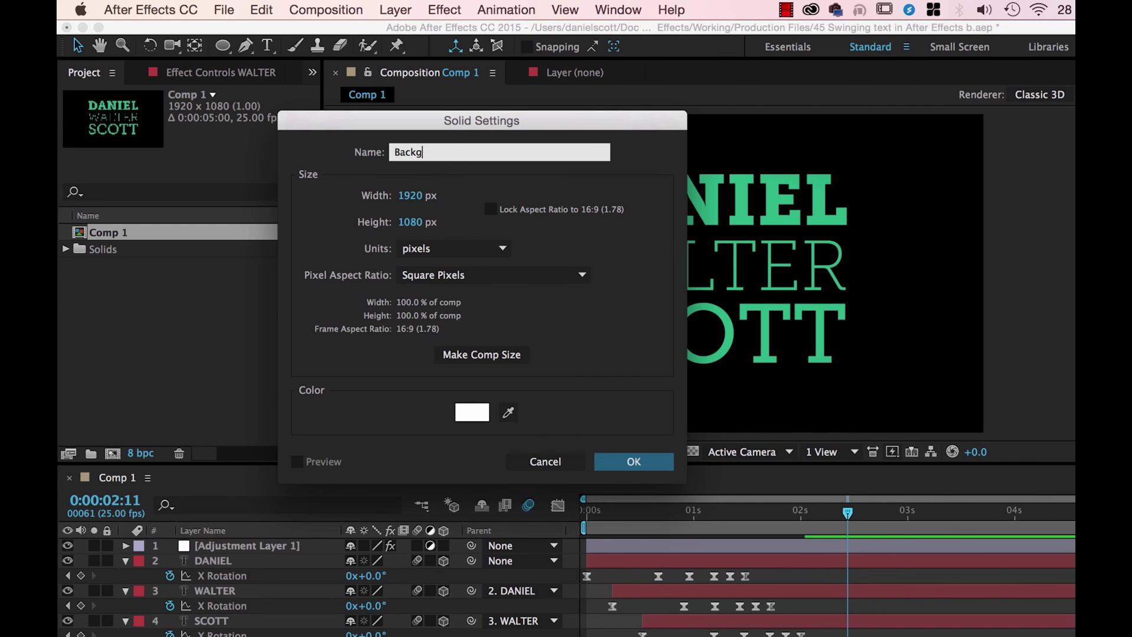
pyautogui.write('round')
pyautogui.press('Return')
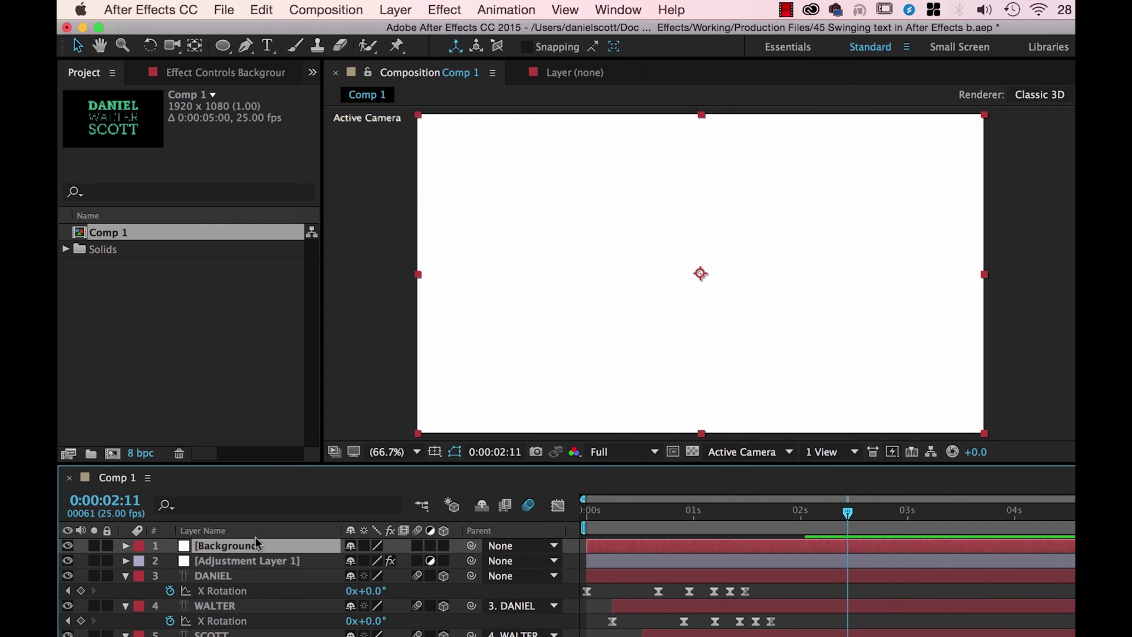
pyautogui.moveTo(249, 553); pyautogui.dragTo(248, 636)
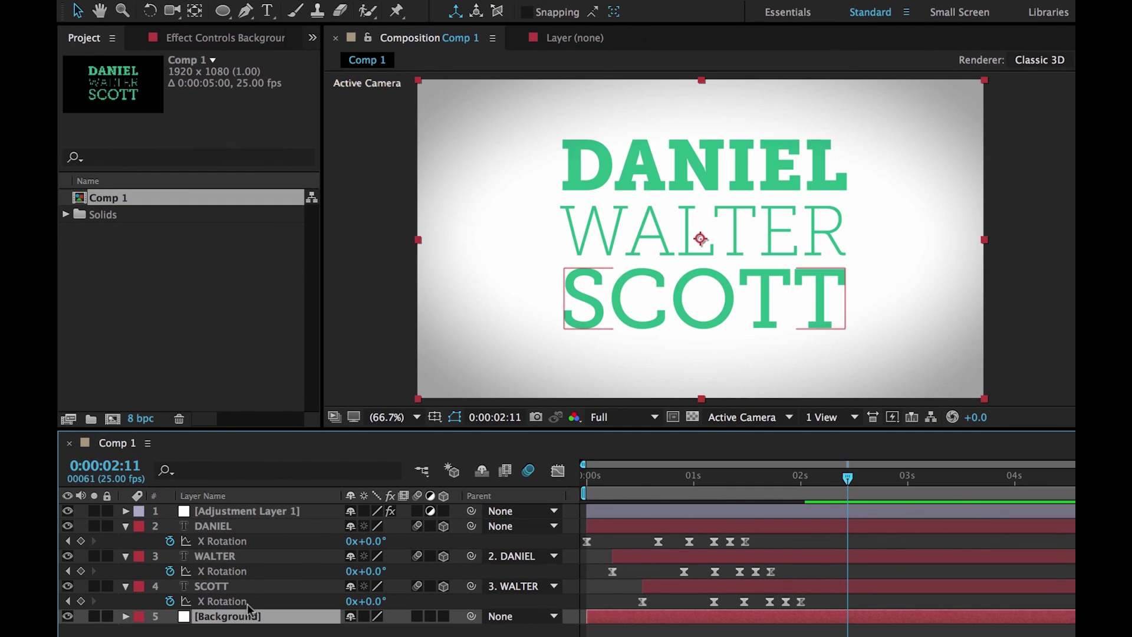
# - Select the adjustment, Background, SCOTT, WALTER and DANIEL layers in turn, then deselect all
pyautogui.click(259, 512)
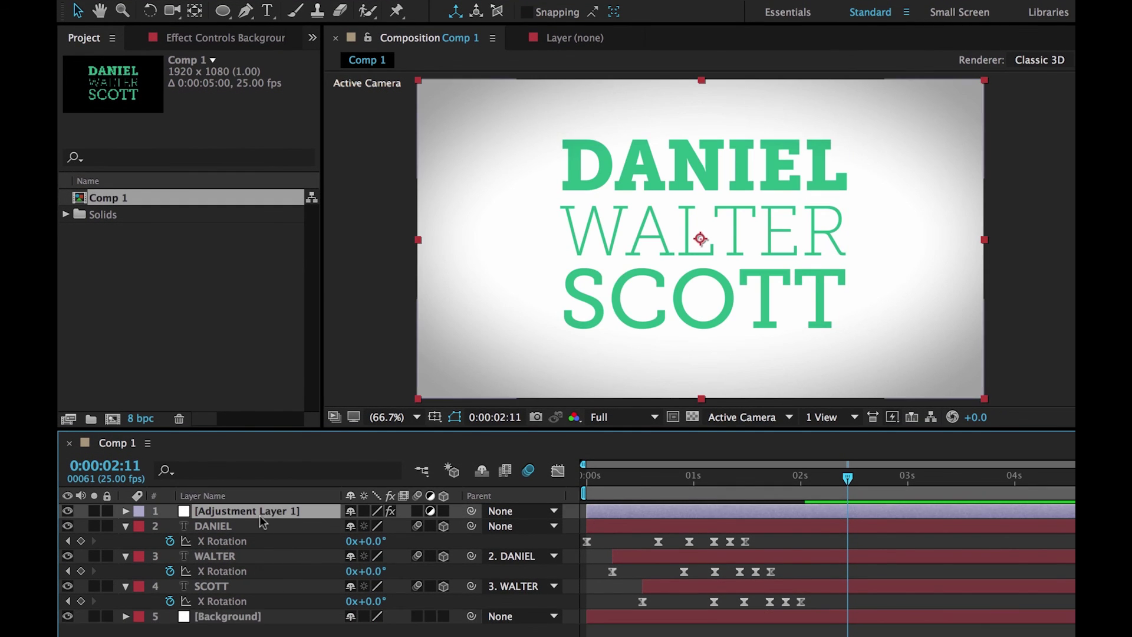
pyautogui.click(247, 623)
pyautogui.click(234, 578)
pyautogui.click(238, 567)
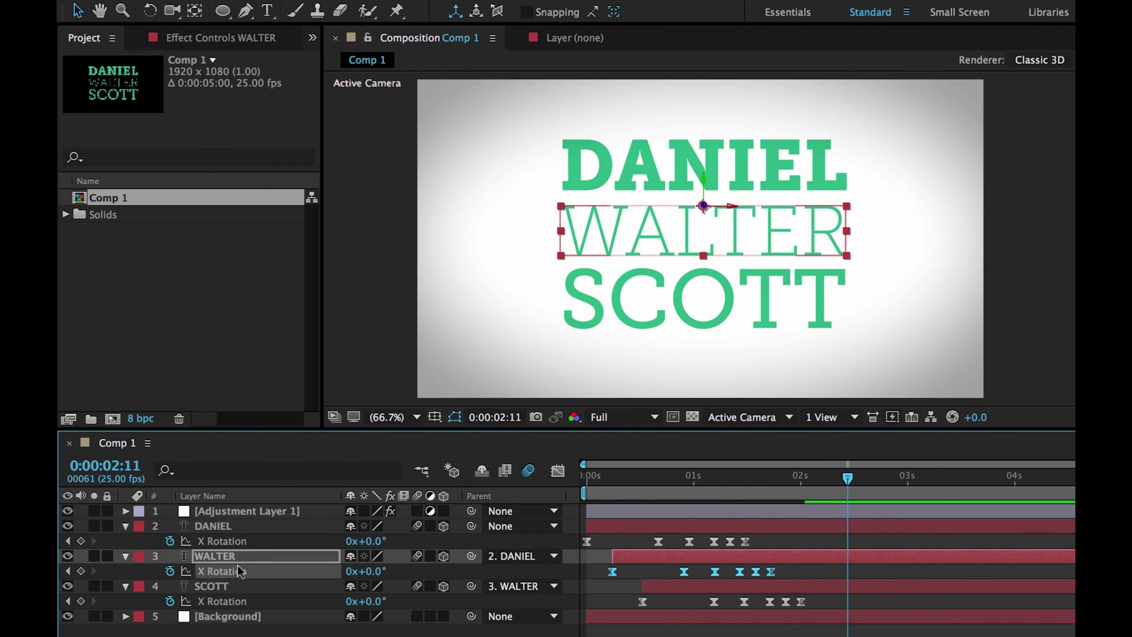
pyautogui.click(243, 530)
pyautogui.click(245, 629)
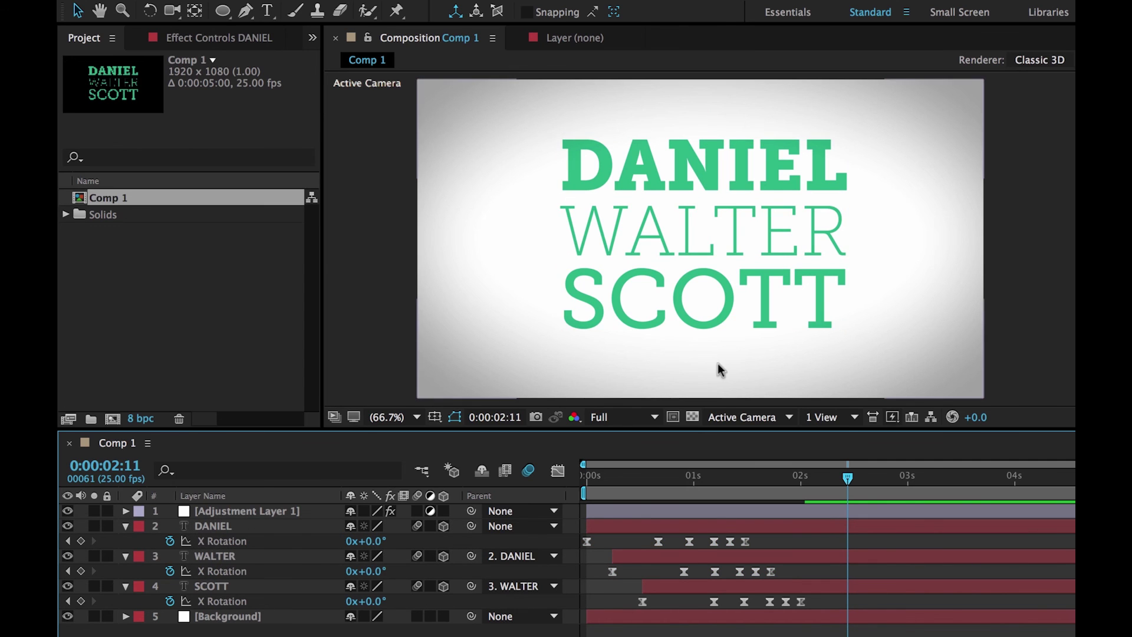